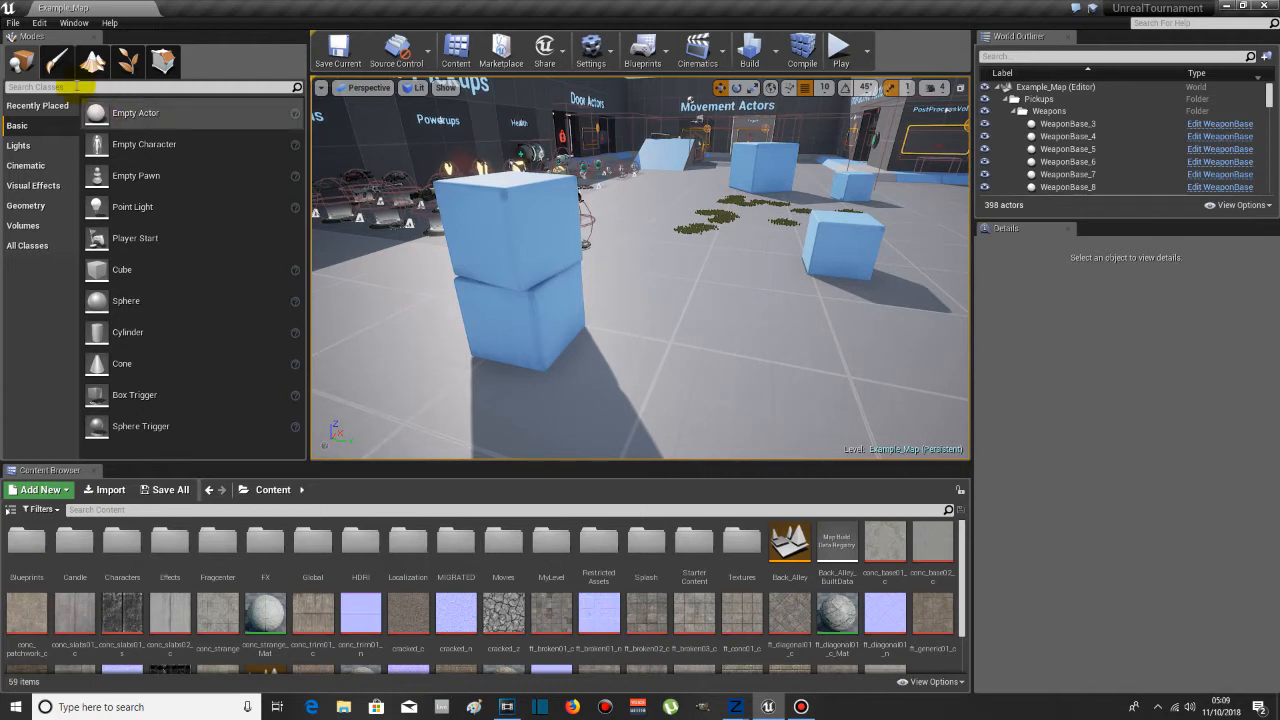
# - Create a new level from the Default template and delete its floor
pyautogui.click(13, 23)
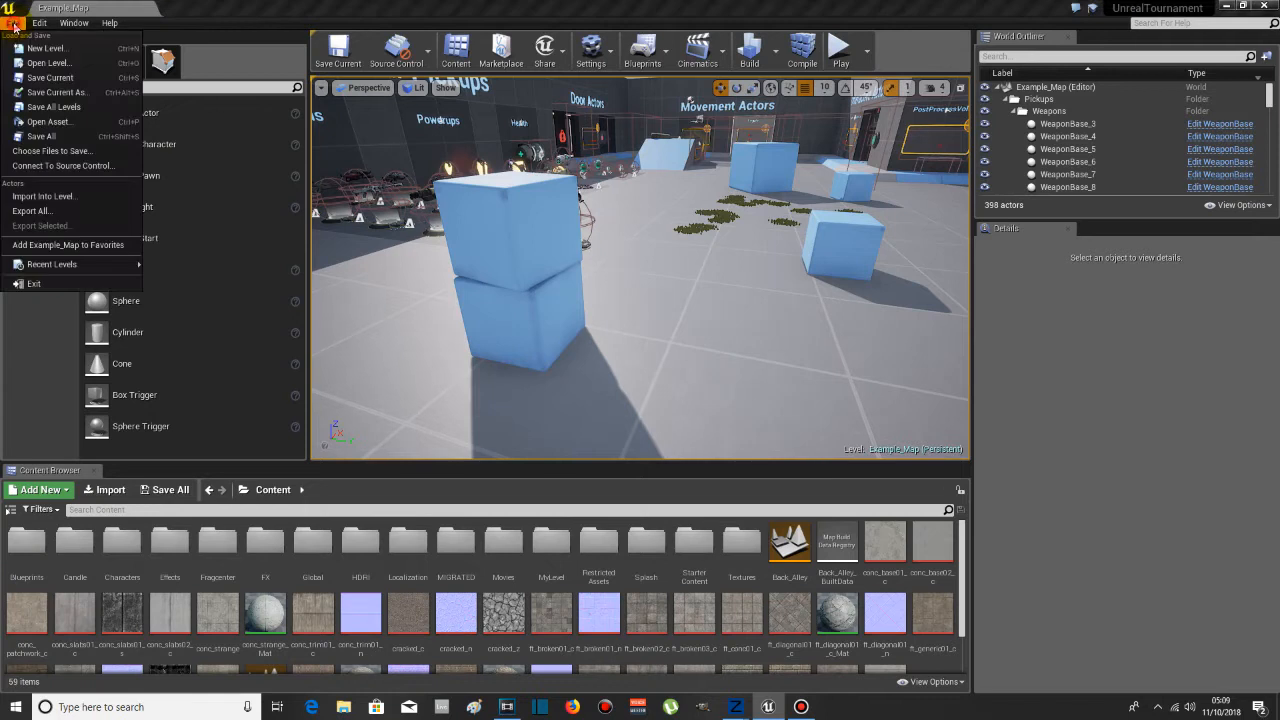
pyautogui.click(34, 50)
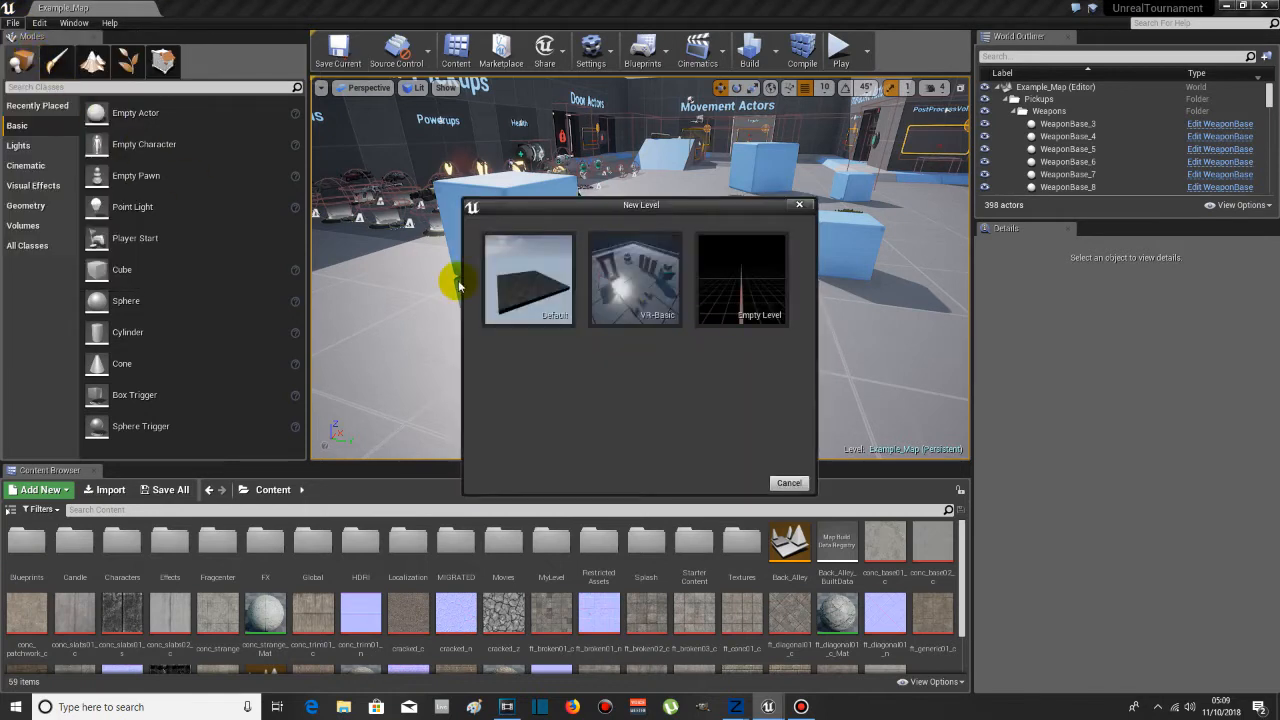
pyautogui.click(537, 278)
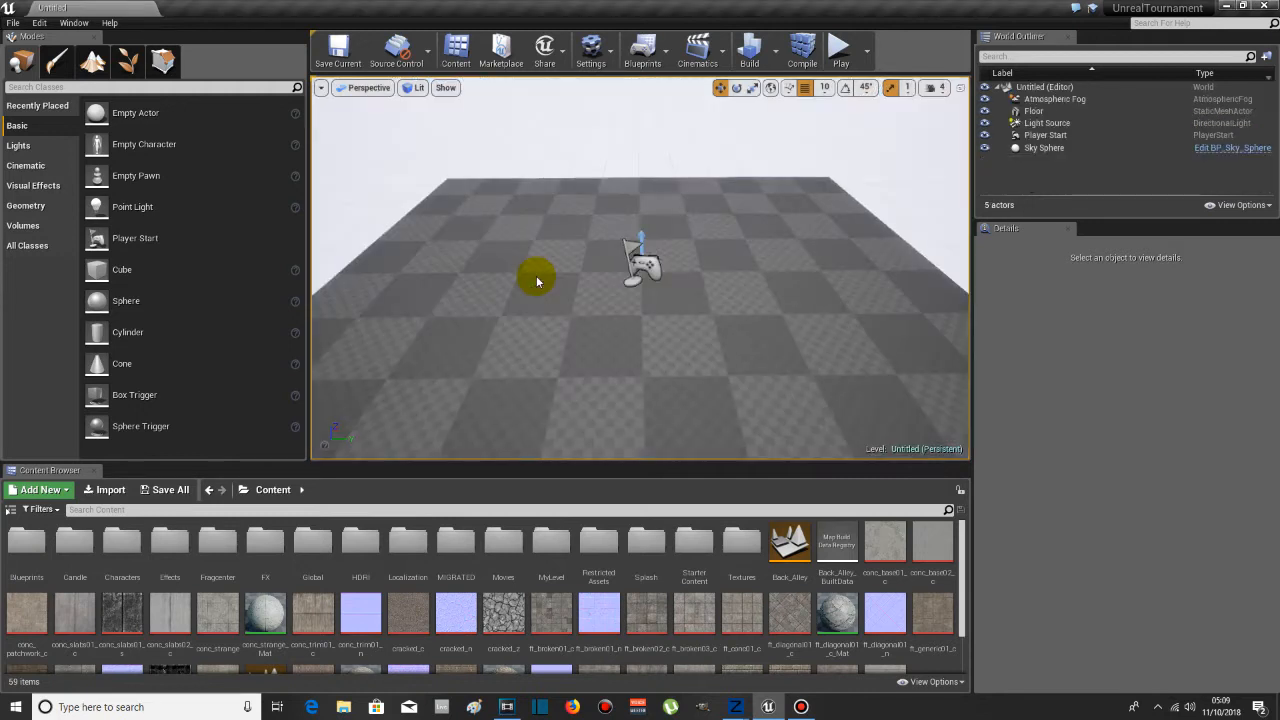
pyautogui.scroll(-10, 536, 272)
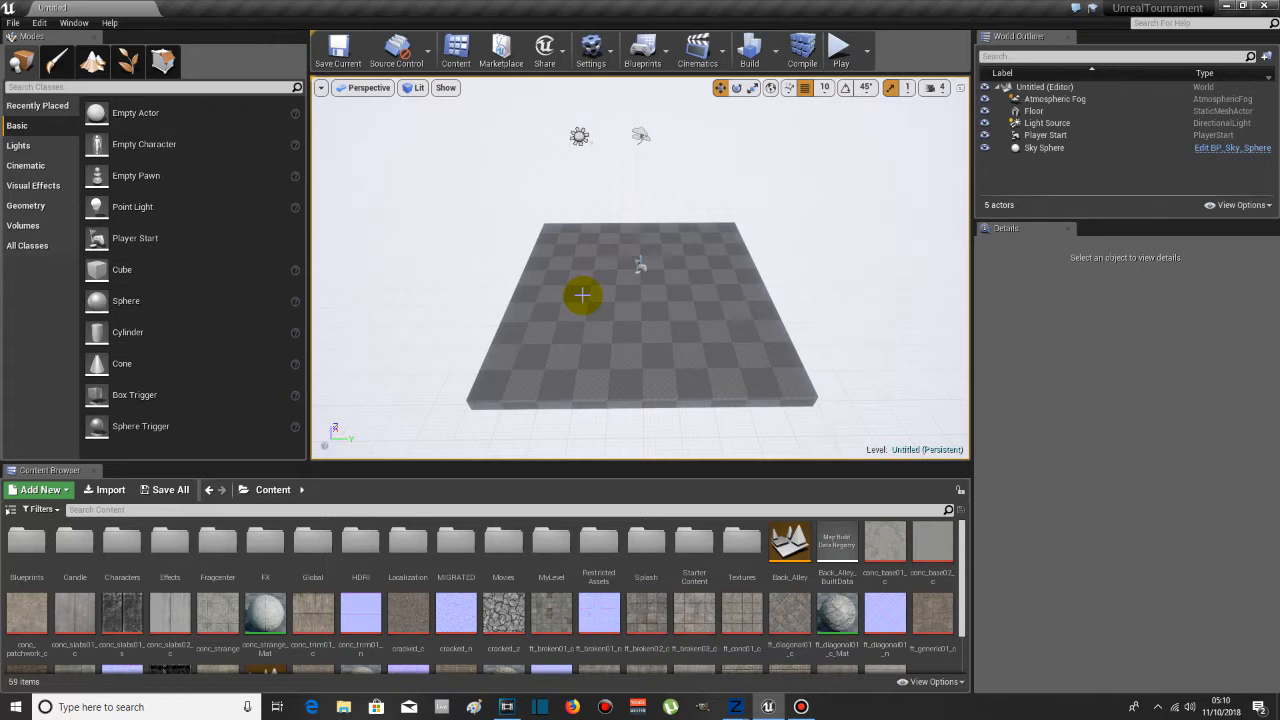
pyautogui.click(582, 295)
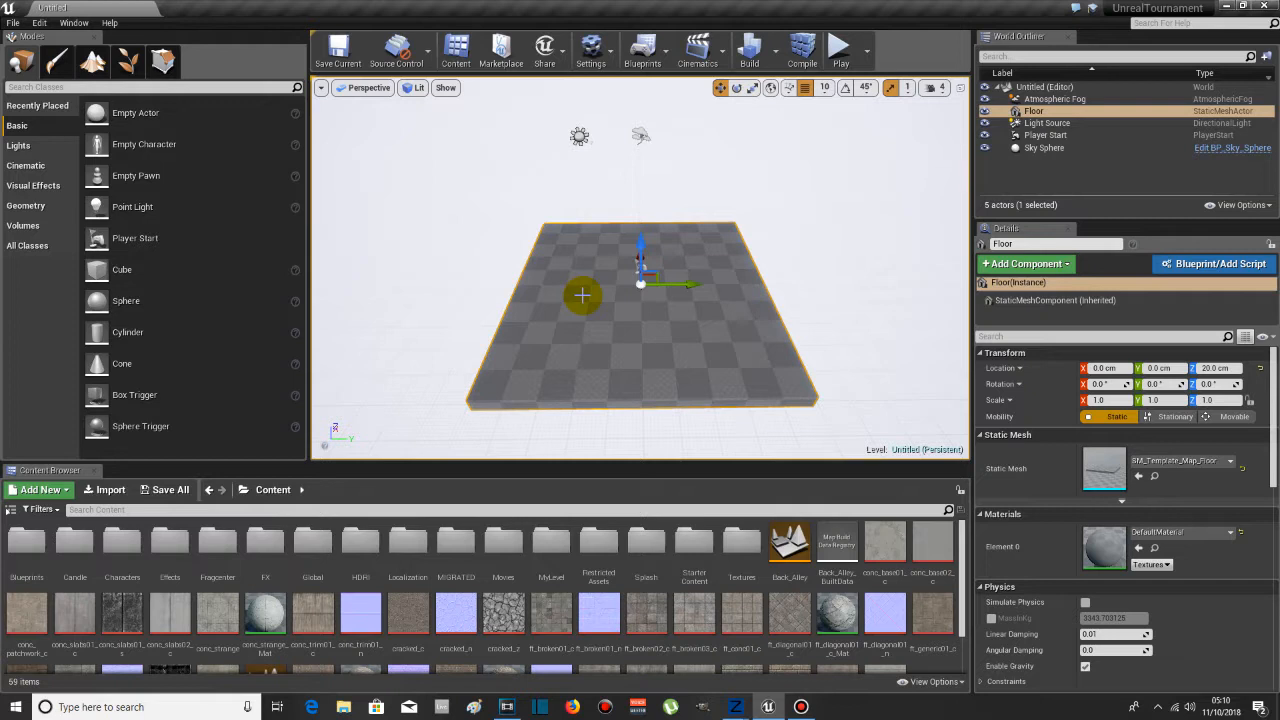
pyautogui.press('Delete')
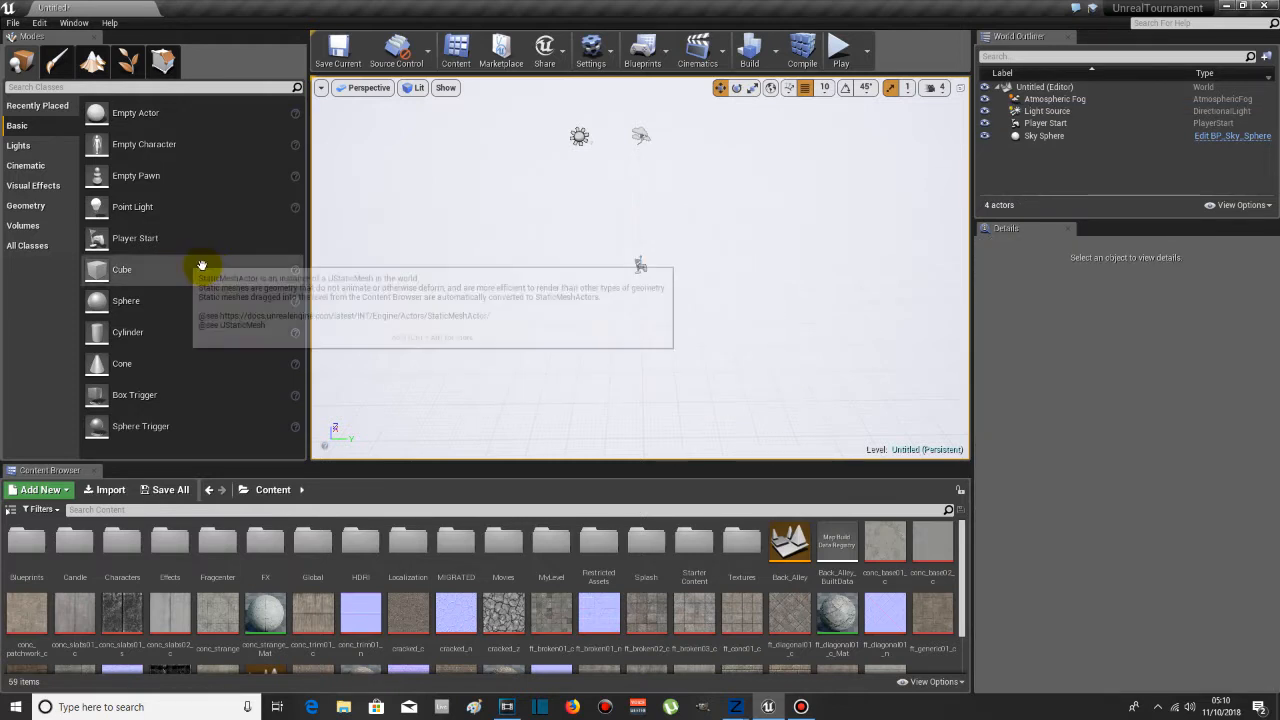
# - Place an additive Box geometry brush near the origin in the top view, at about X 0, Y 30 cm
pyautogui.click(30, 206)
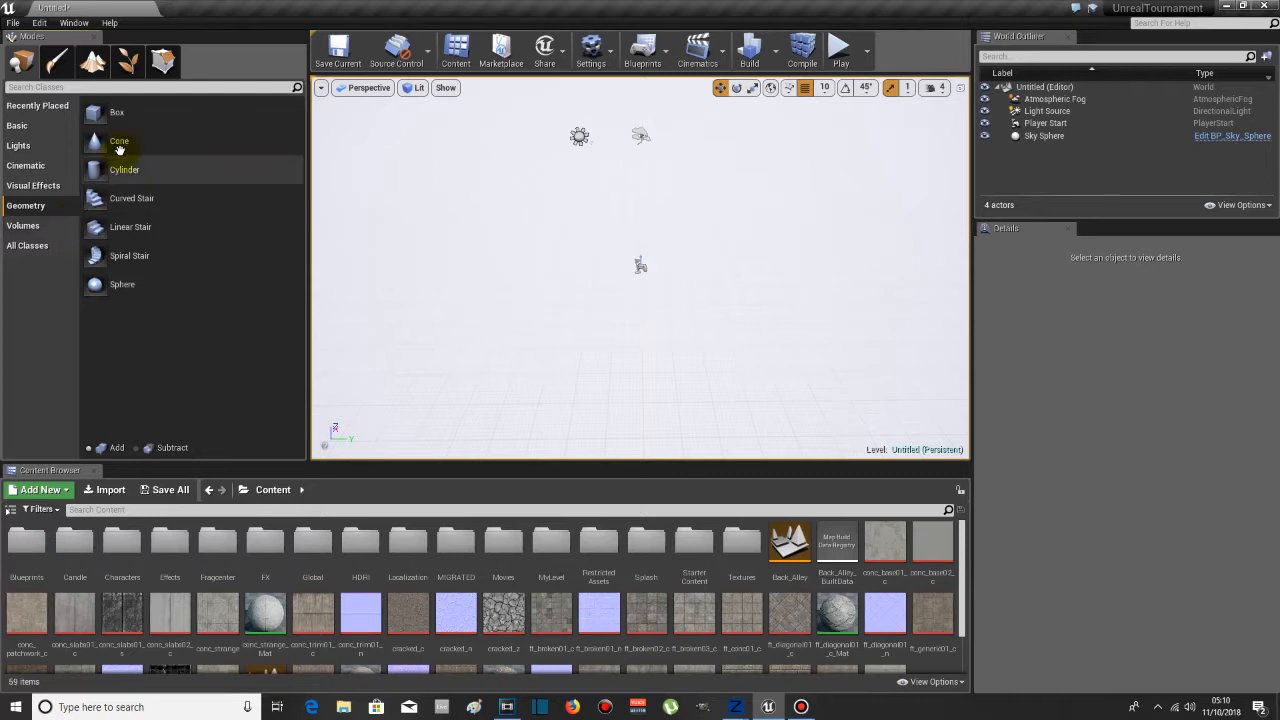
pyautogui.click(366, 90)
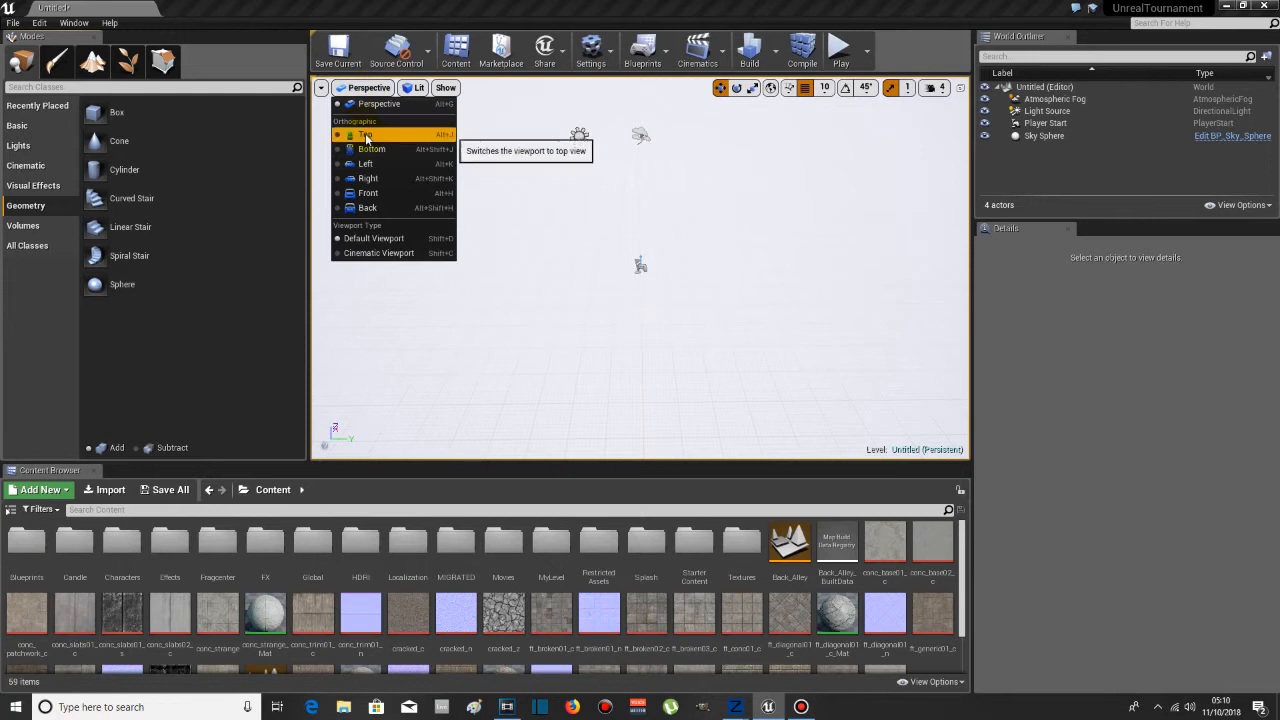
pyautogui.click(366, 136)
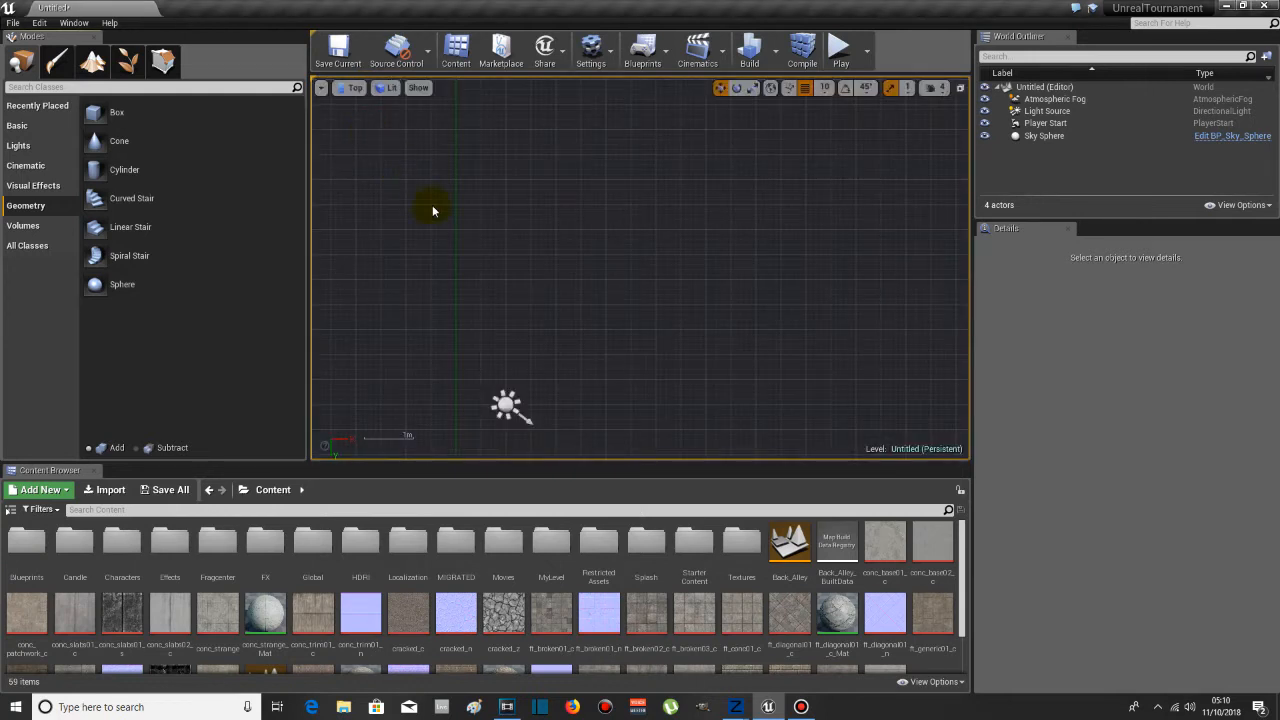
pyautogui.scroll(-5, 432, 210)
pyautogui.scroll(-3, 432, 210)
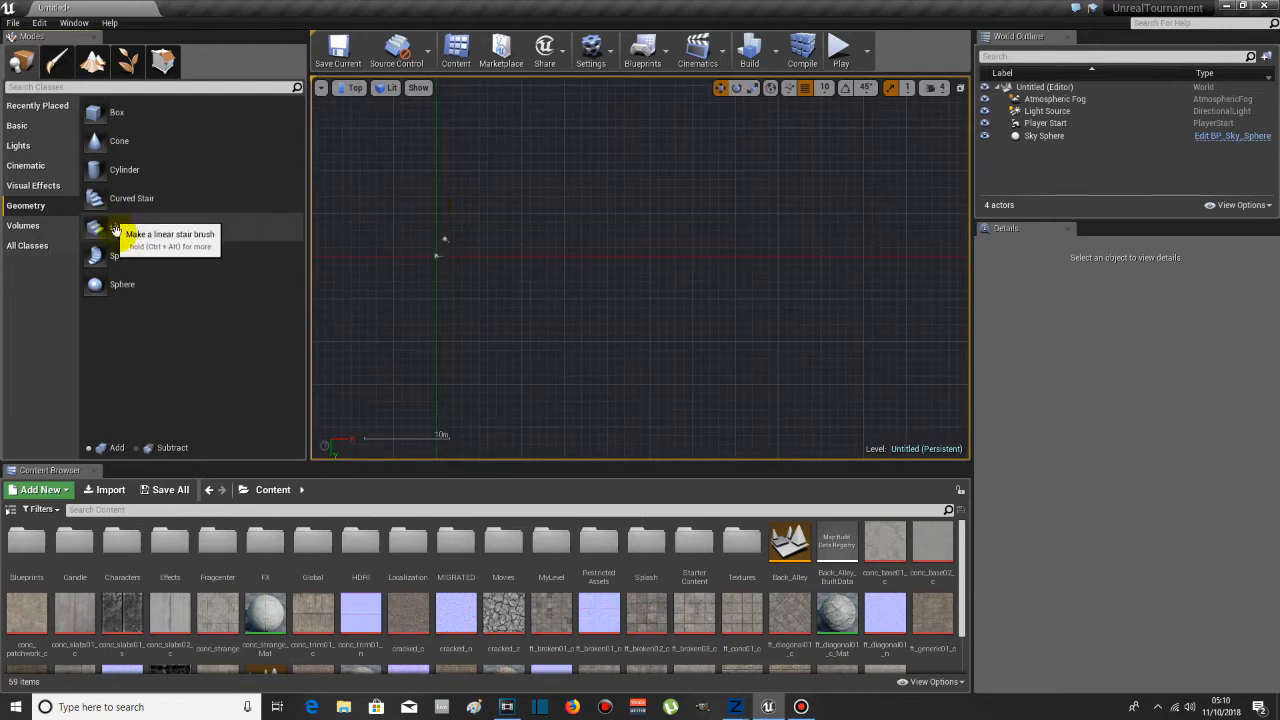
pyautogui.moveTo(117, 118); pyautogui.dragTo(437, 259)
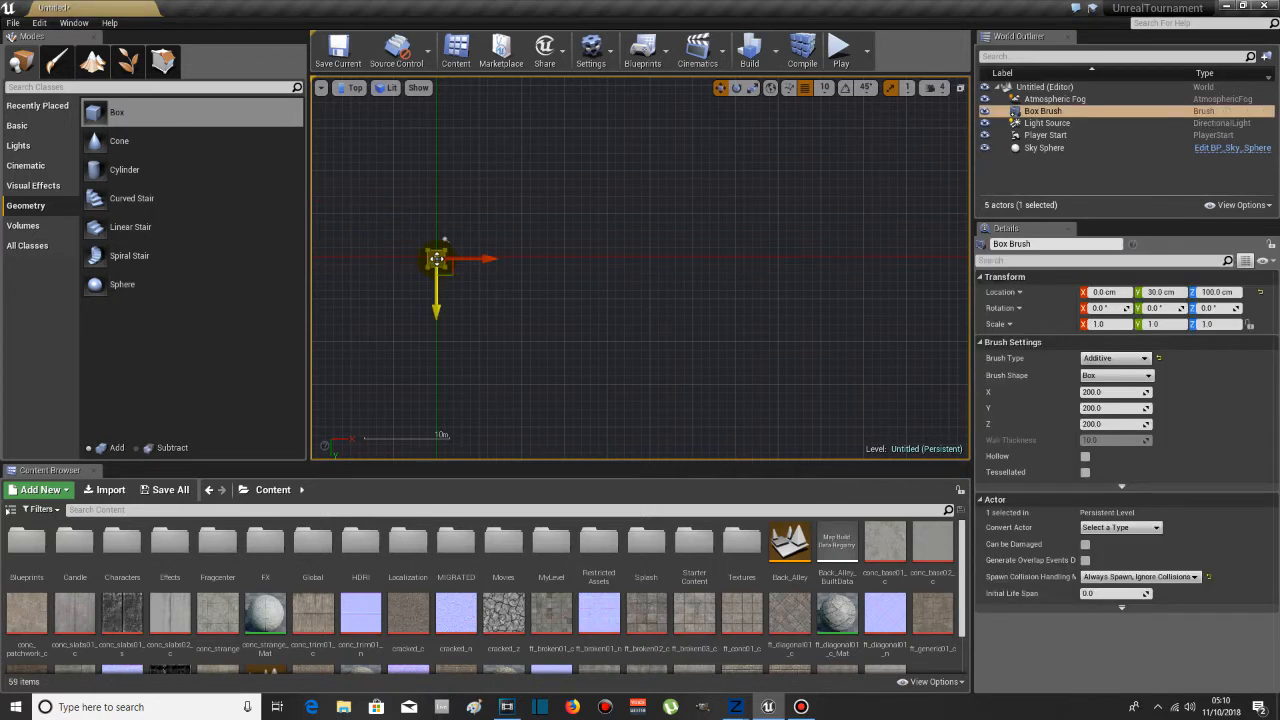
pyautogui.scroll(5, 437, 259)
pyautogui.scroll(2, 437, 259)
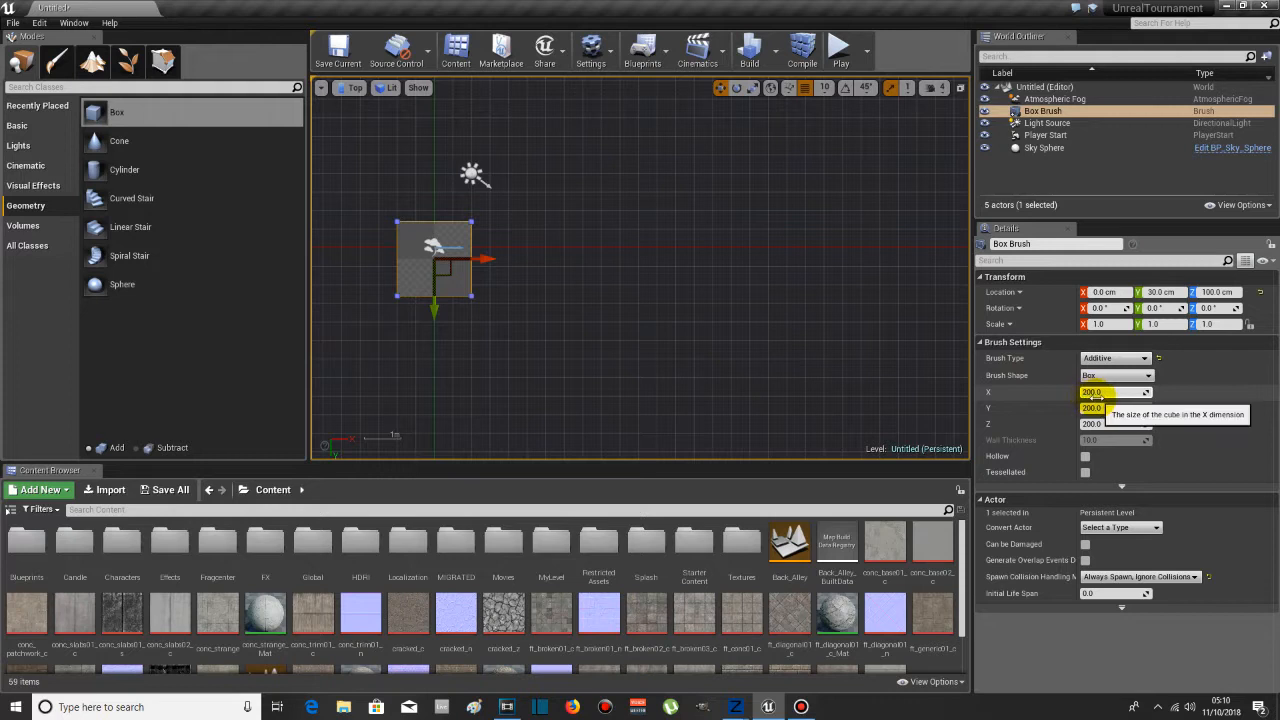
# - Set the box brush's size to X 1024, Y 1024 and Z 256
pyautogui.click(1092, 392)
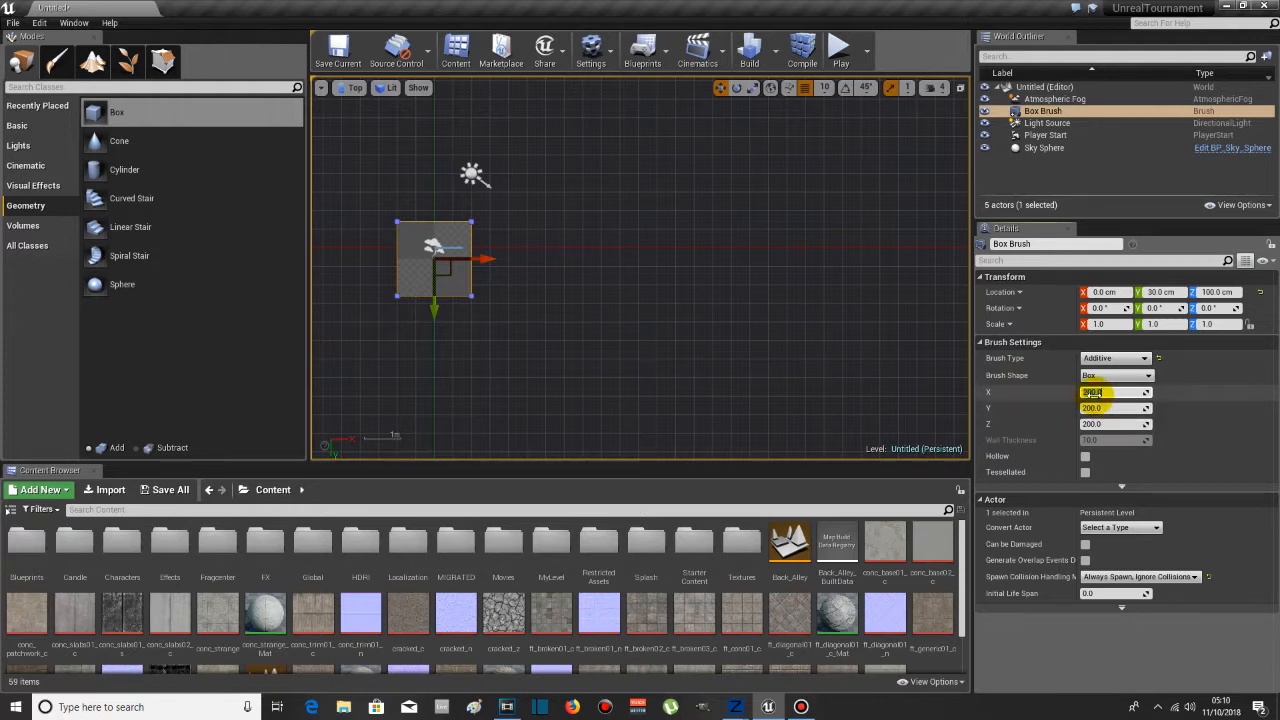
pyautogui.write('1024')
pyautogui.press('Return')
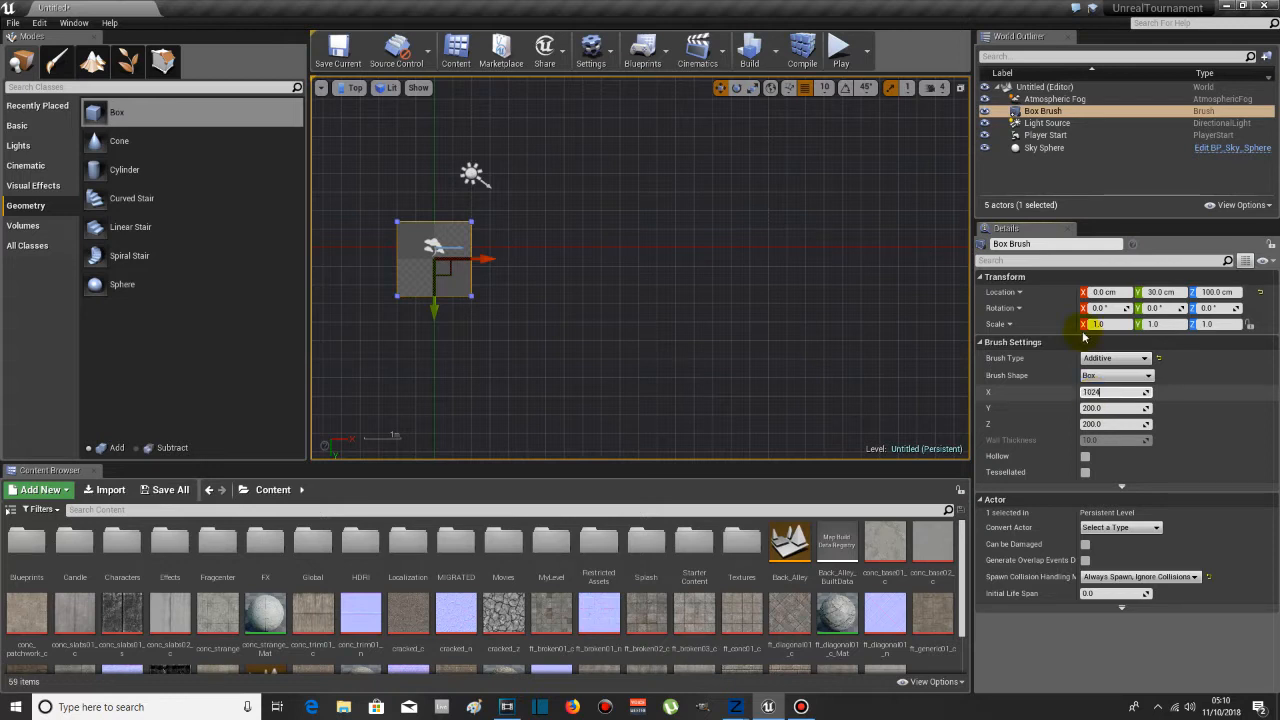
pyautogui.click(1112, 408)
pyautogui.write('10')
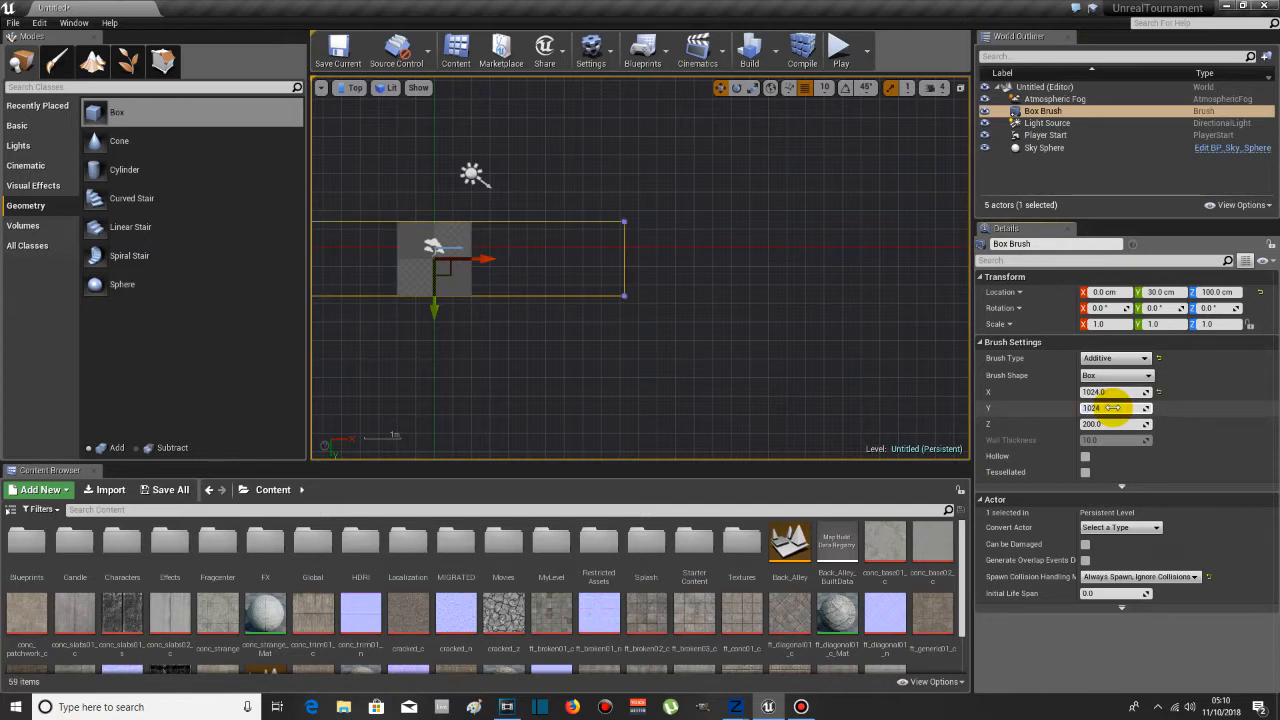
pyautogui.write('24')
pyautogui.click(1090, 424)
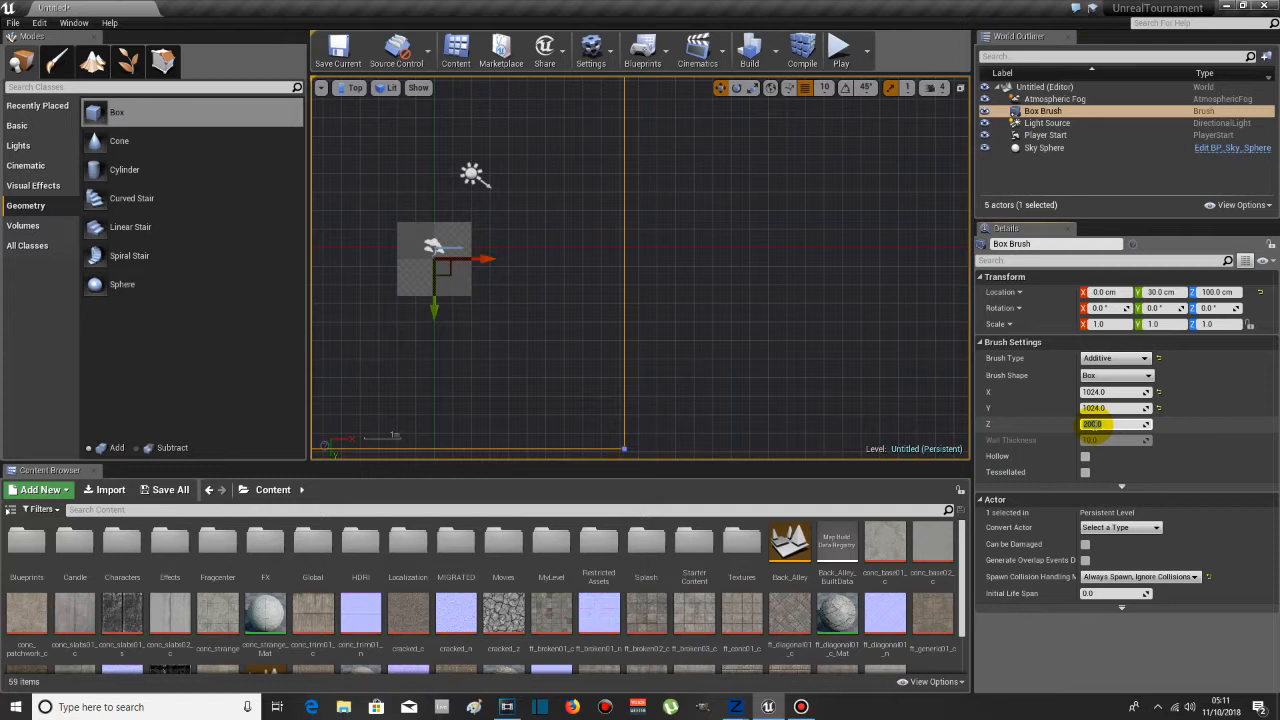
pyautogui.write('256')
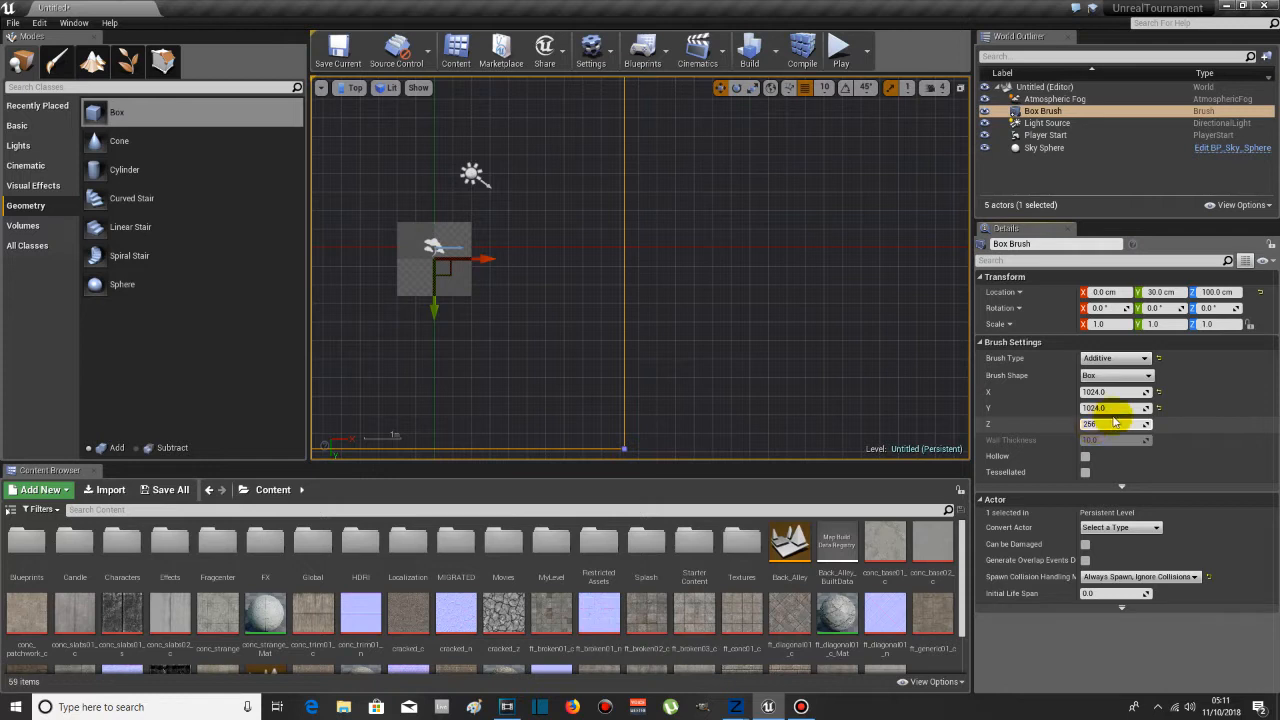
pyautogui.press('Return')
pyautogui.scroll(-1, 707, 321)
pyautogui.scroll(-1, 707, 321)
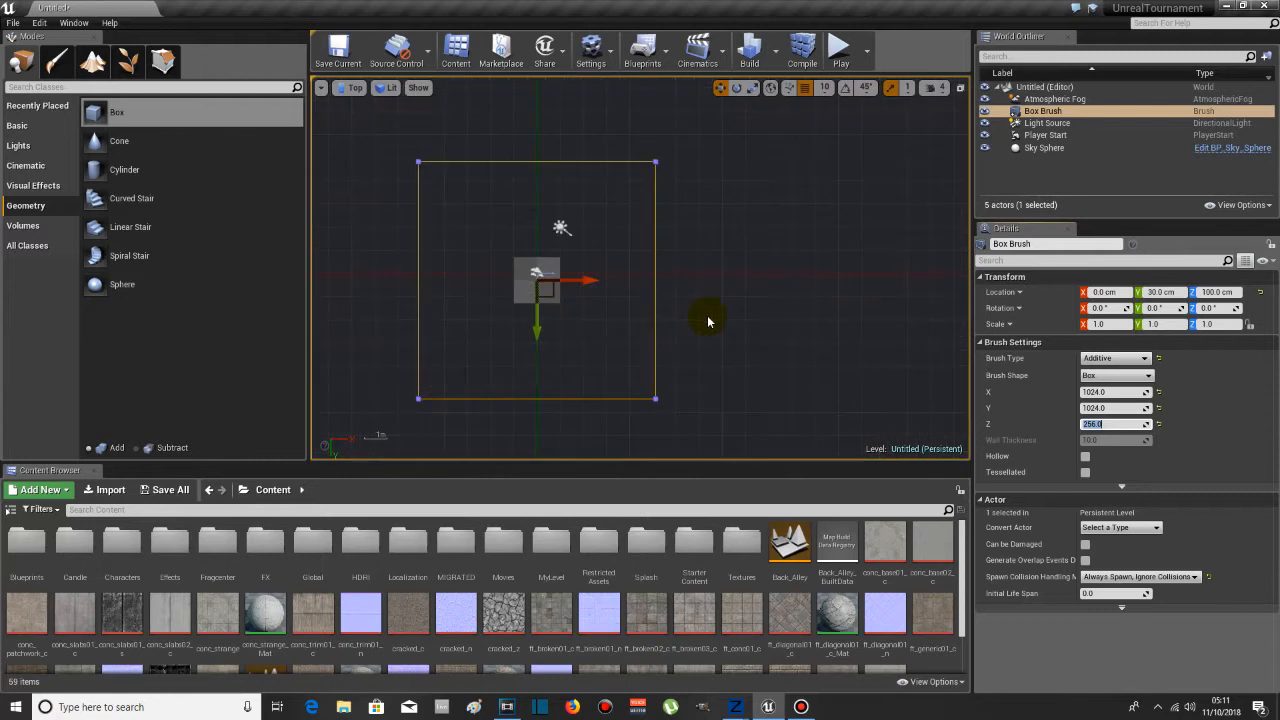
# - In the left view, raise the box brush to a Z location of 130 cm so its base sits near the grid's zero line
pyautogui.click(361, 90)
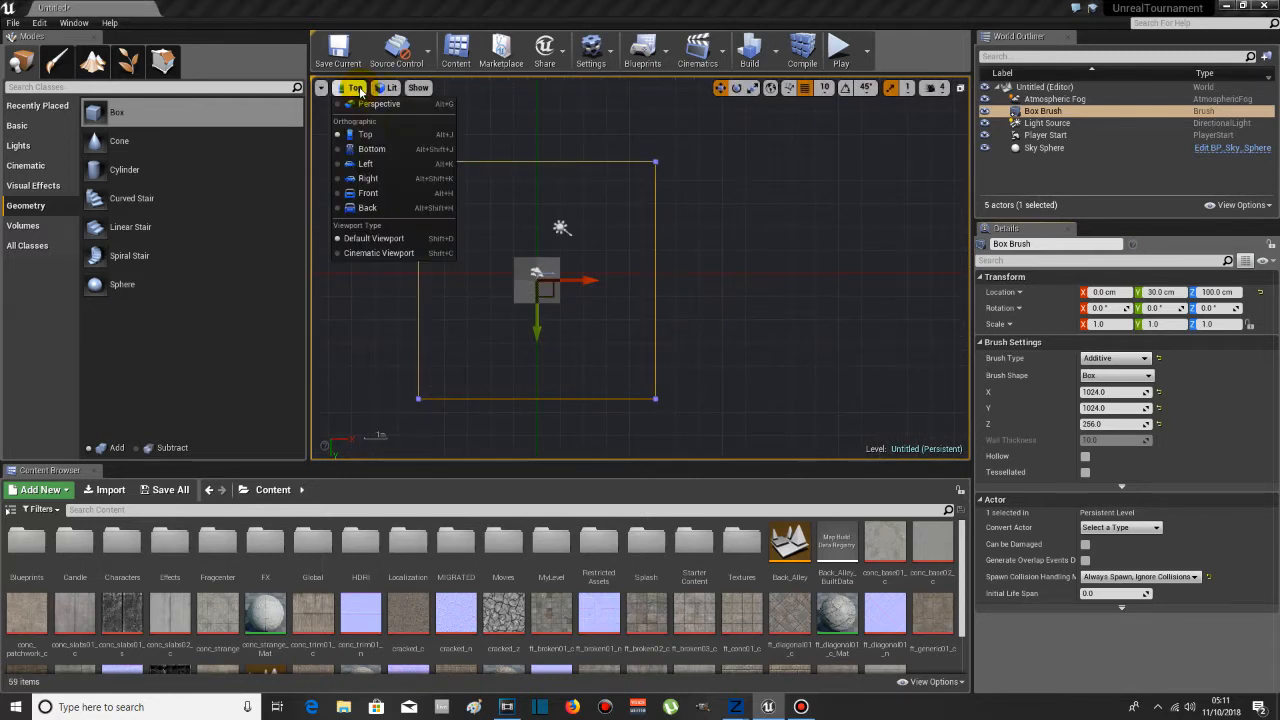
pyautogui.click(368, 164)
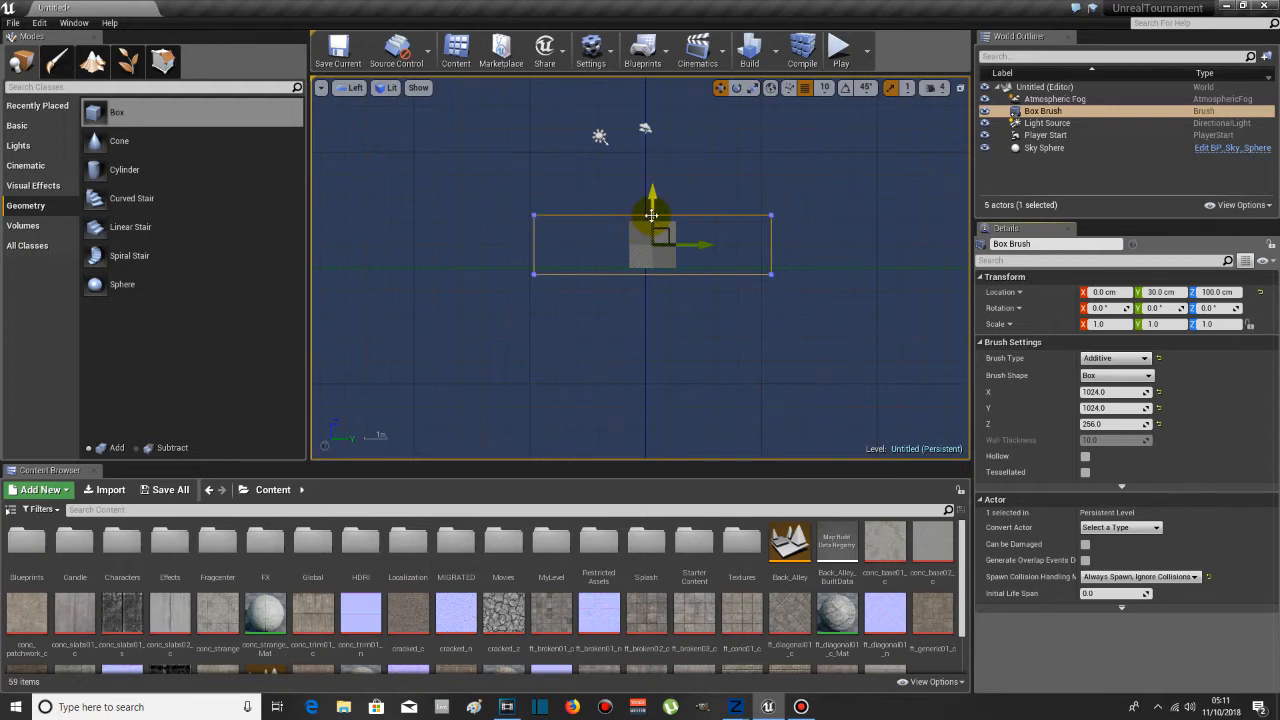
pyautogui.moveTo(651, 215); pyautogui.dragTo(652, 209)
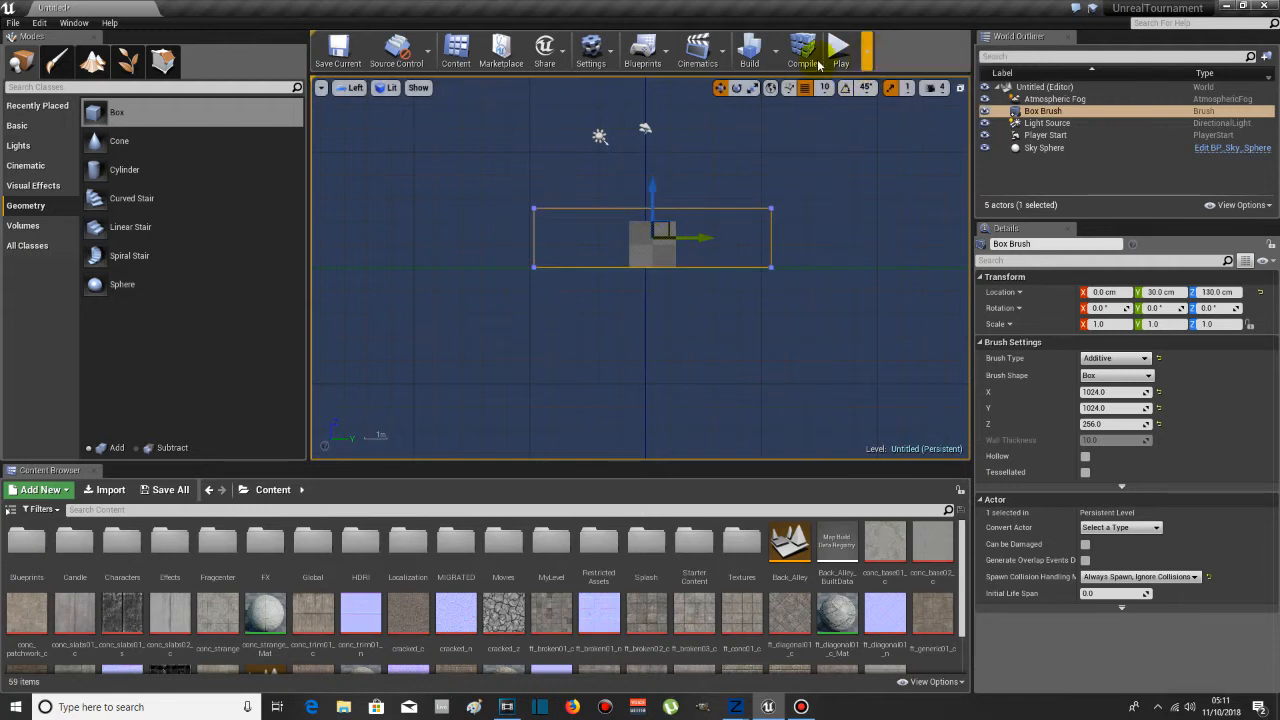
# - Build the level's geometry to update the resized box and show it in perspective
pyautogui.click(773, 53)
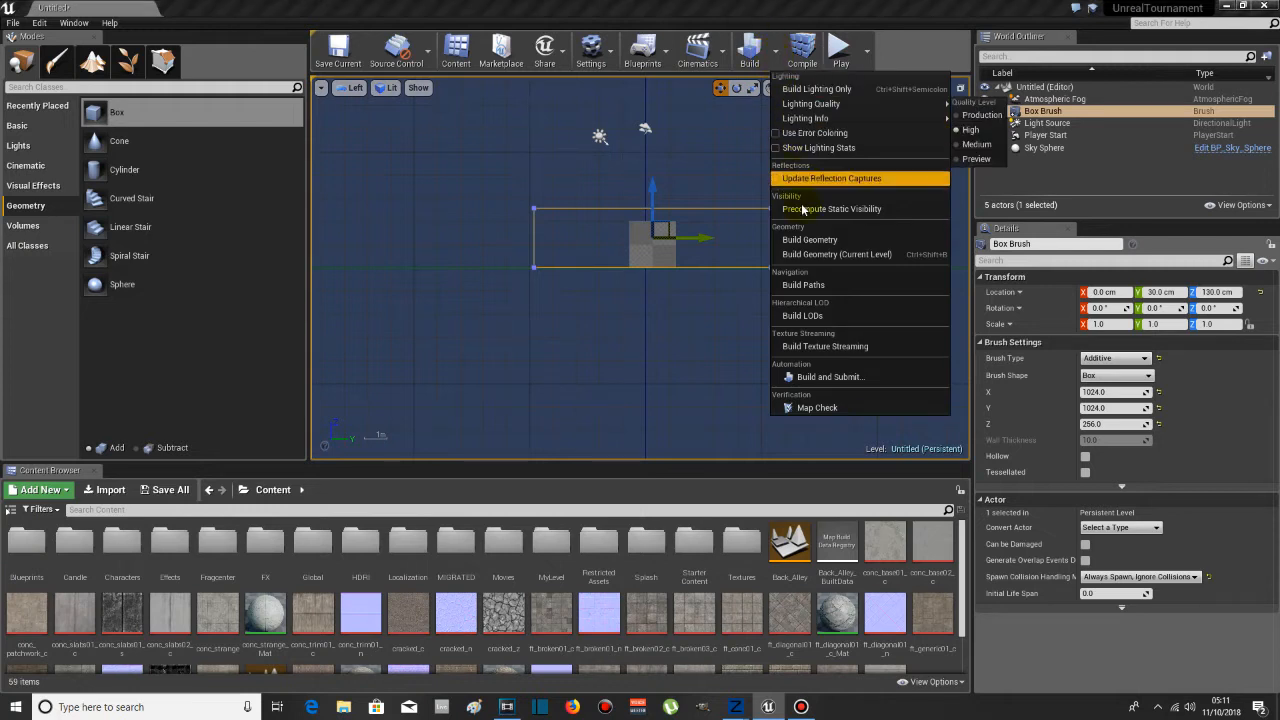
pyautogui.click(807, 242)
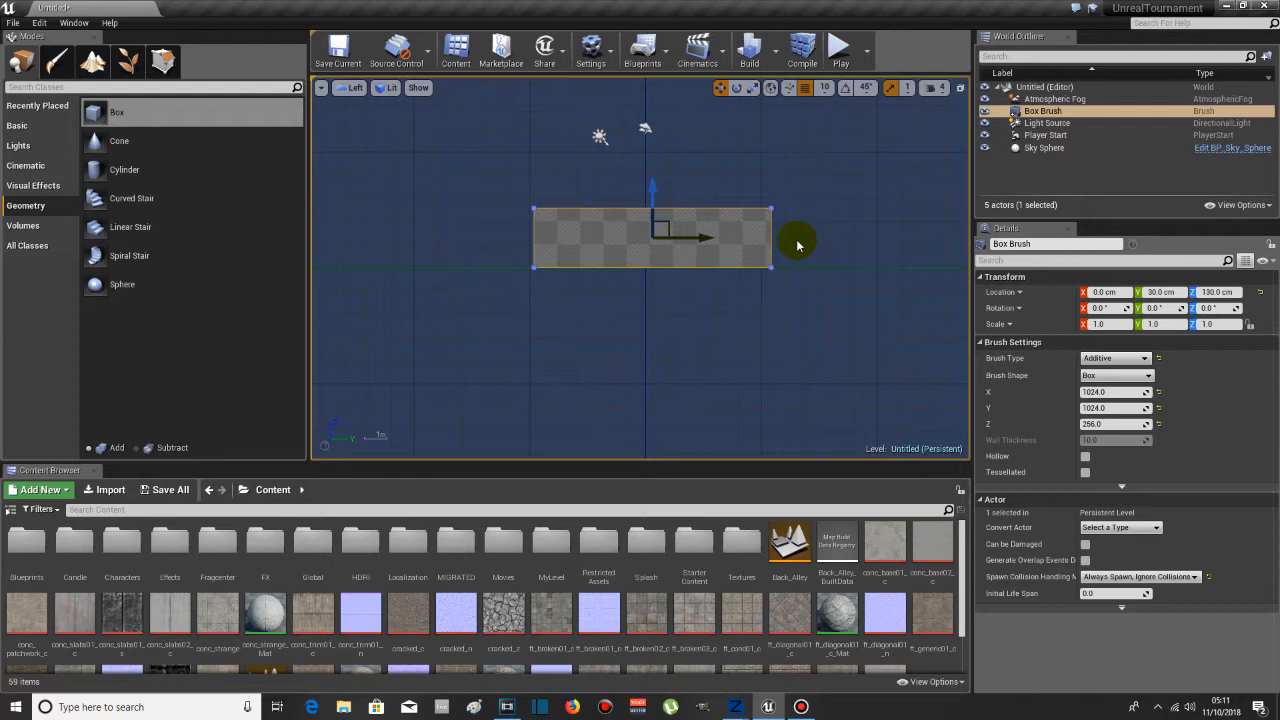
pyautogui.click(351, 89)
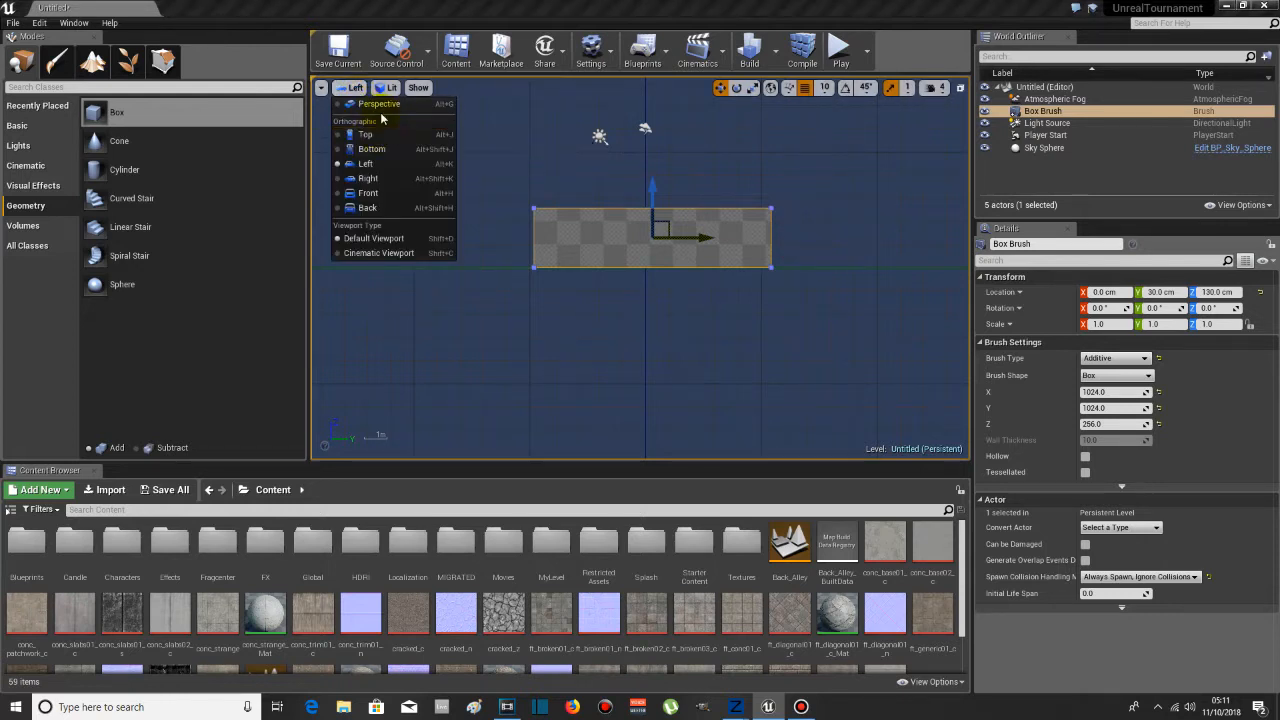
pyautogui.click(380, 105)
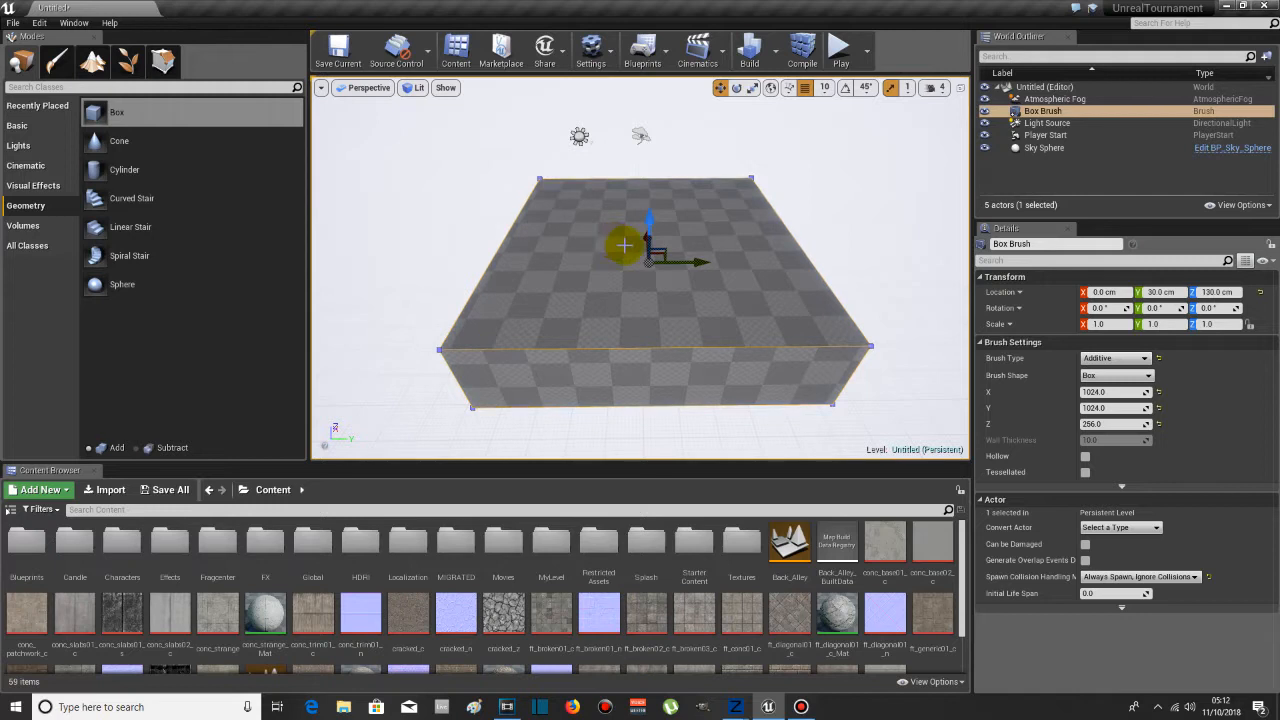
# - In geometry editing mode, select the box brush's upper vertices from the left view and check the selection from the top view
pyautogui.click(364, 88)
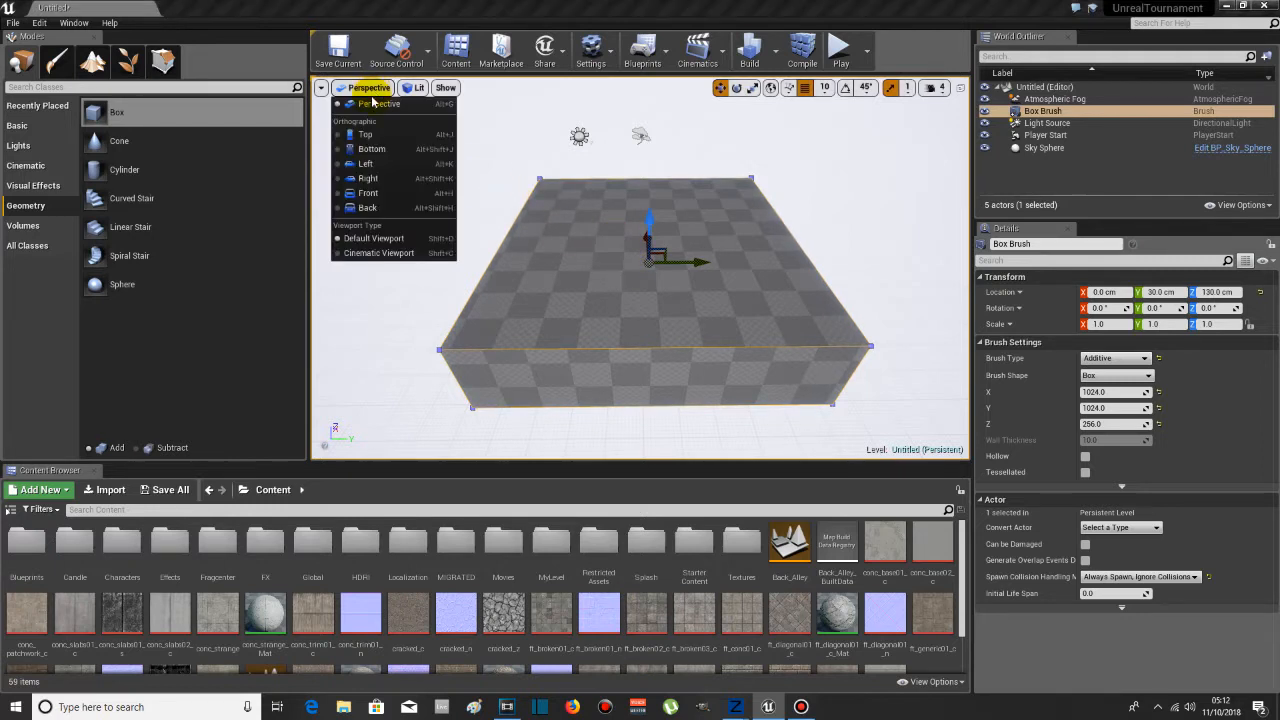
pyautogui.click(380, 166)
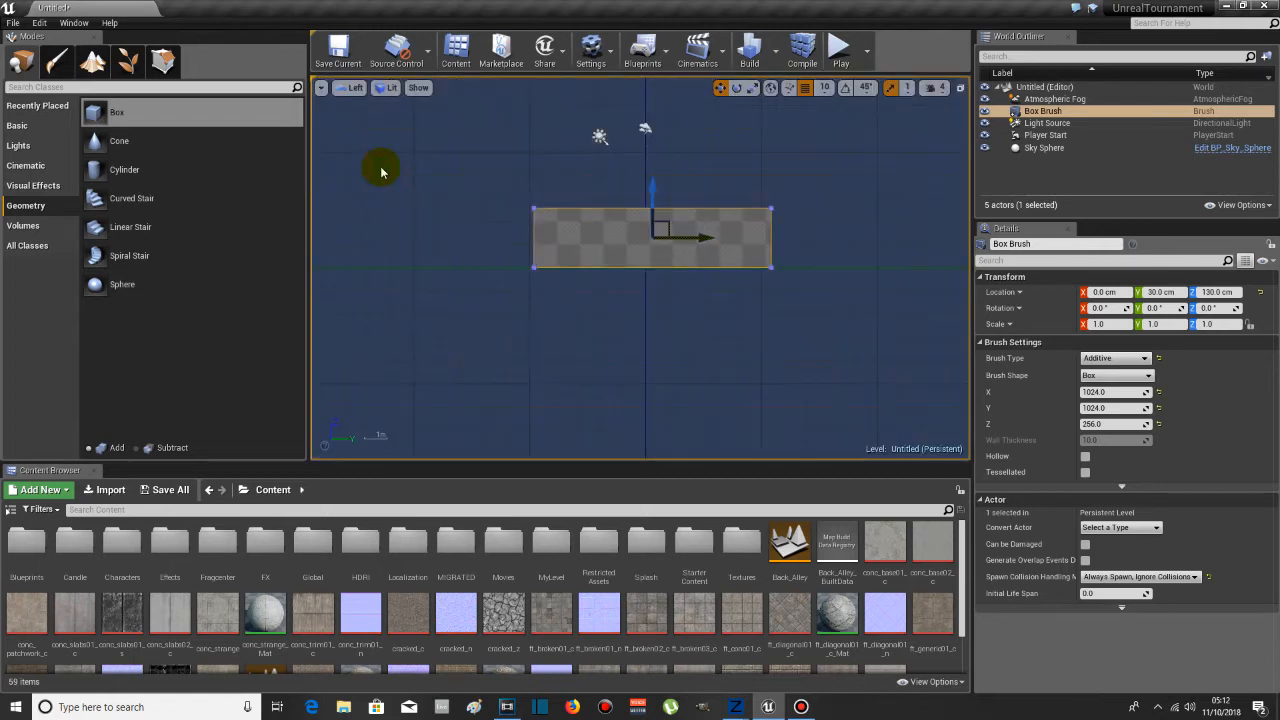
pyautogui.click(165, 68)
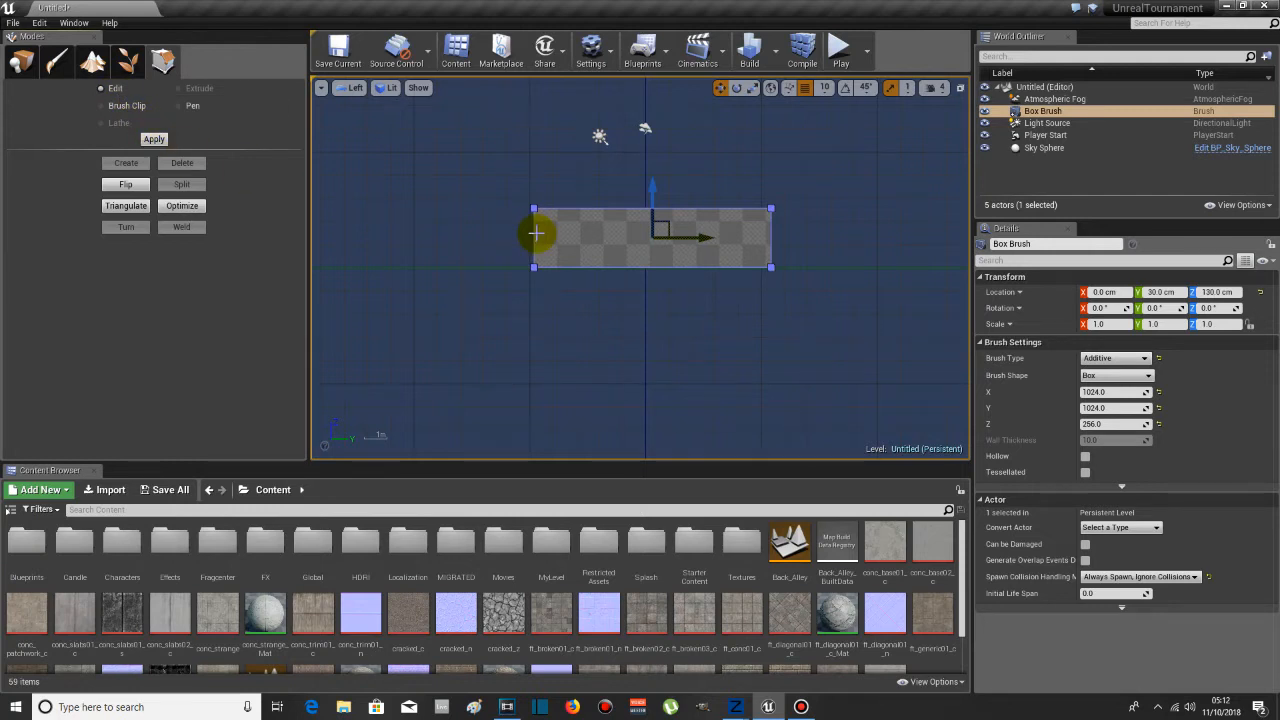
pyautogui.moveTo(523, 185)
pyautogui.mouseDown()
pyautogui.moveTo(543, 218)
pyautogui.moveTo(702, 240)
pyautogui.moveTo(804, 234)
pyautogui.mouseUp()
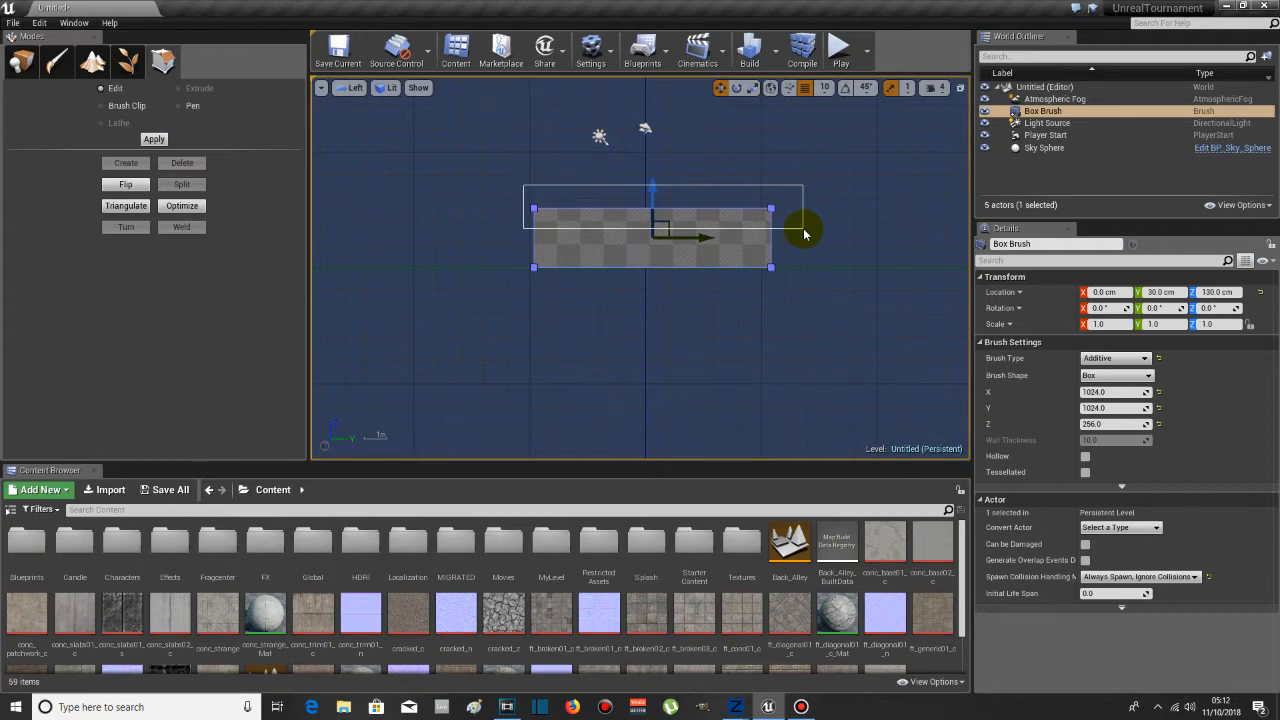
pyautogui.moveTo(804, 234); pyautogui.dragTo(804, 234)
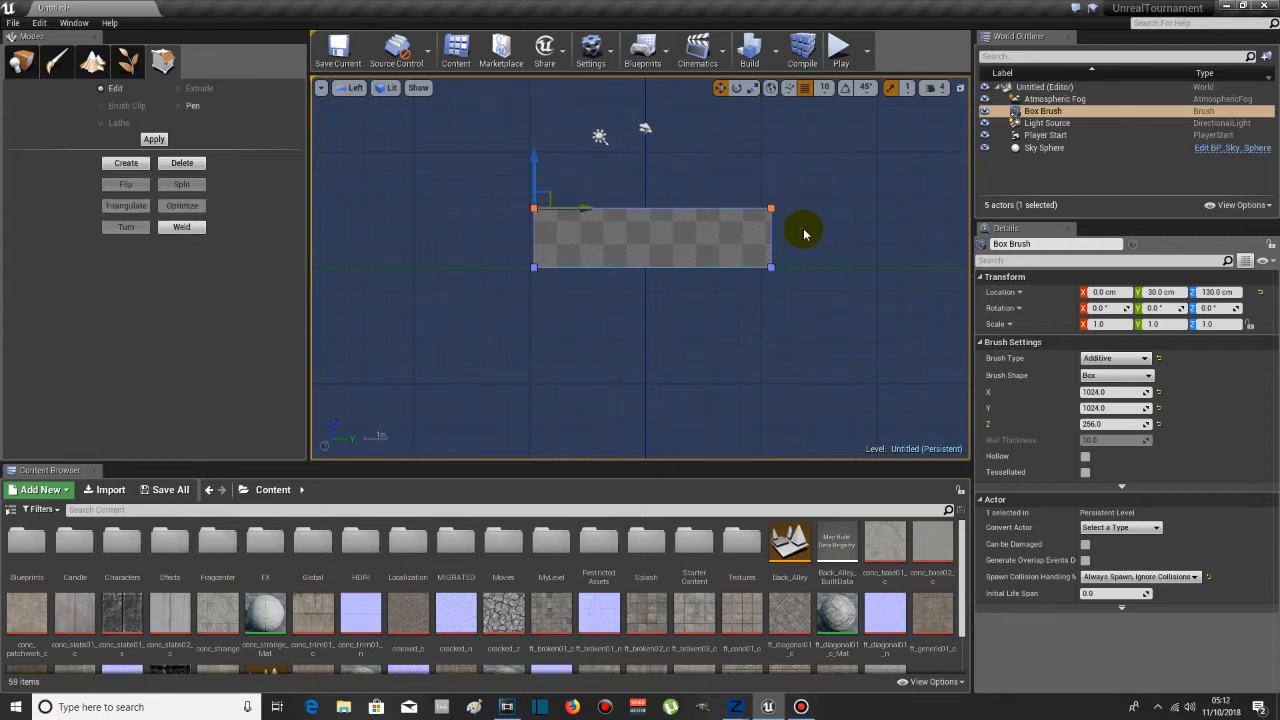
pyautogui.click(351, 87)
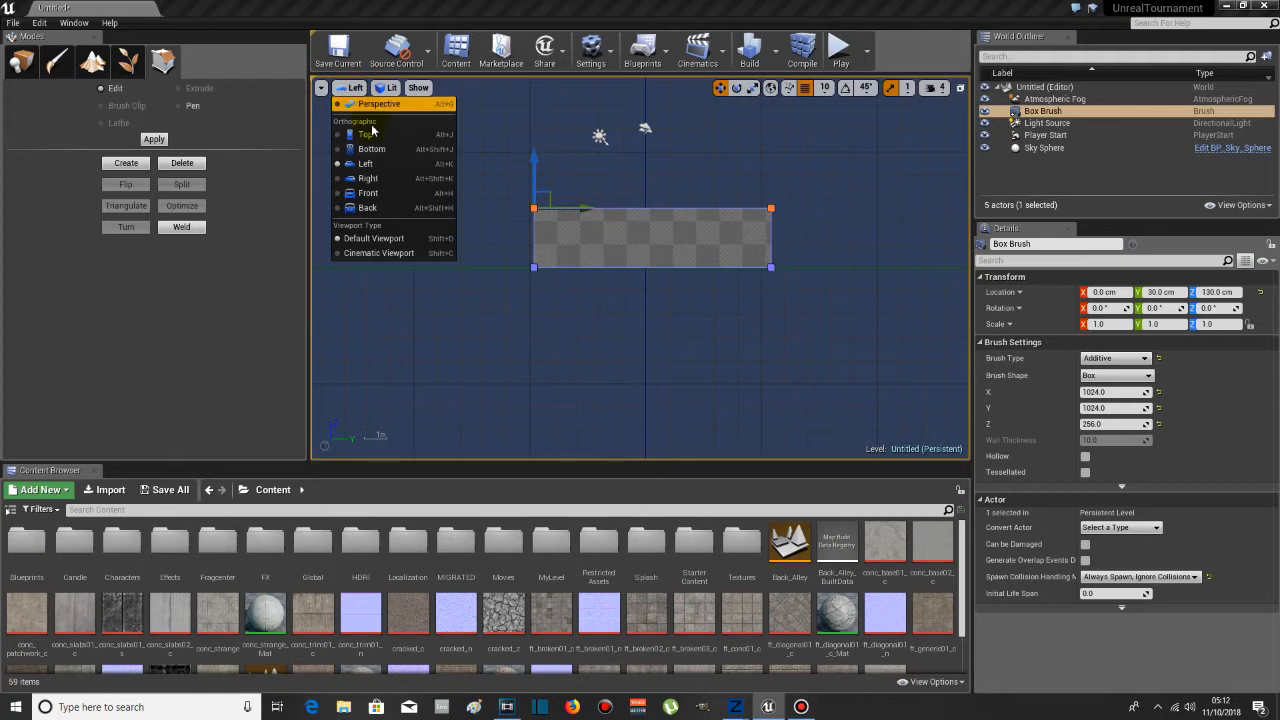
pyautogui.click(368, 134)
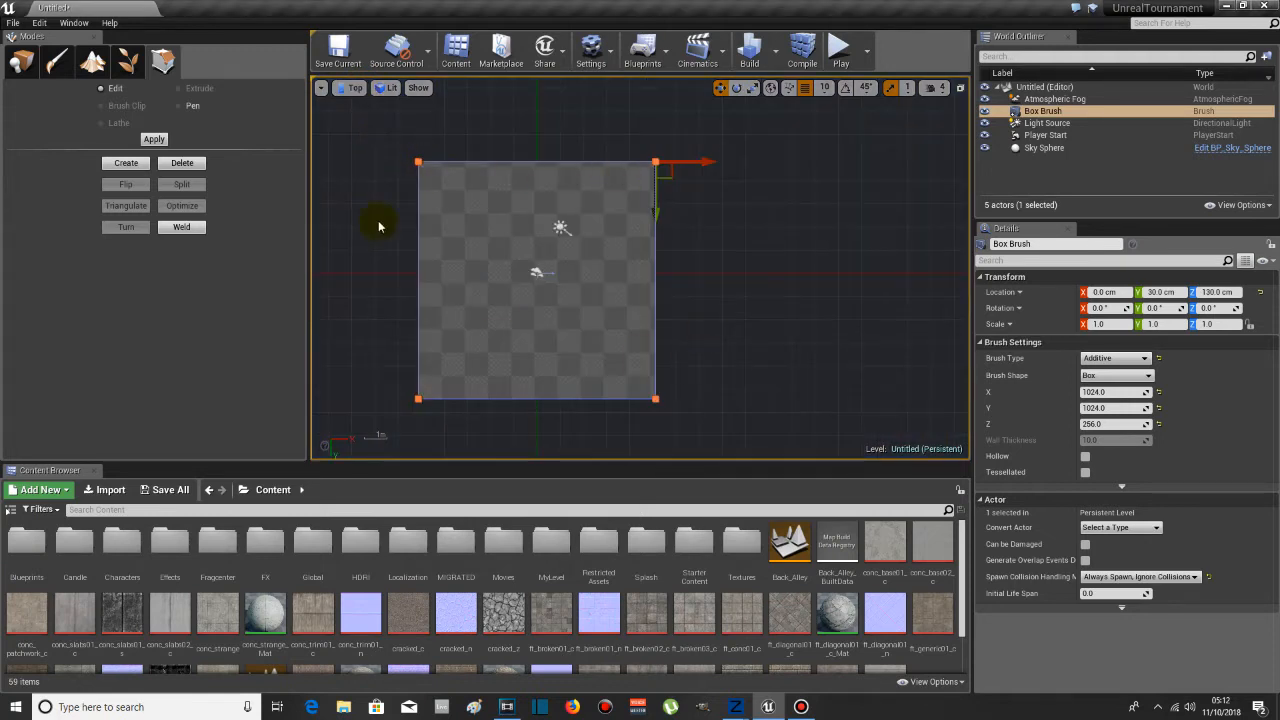
pyautogui.click(351, 89)
pyautogui.click(366, 163)
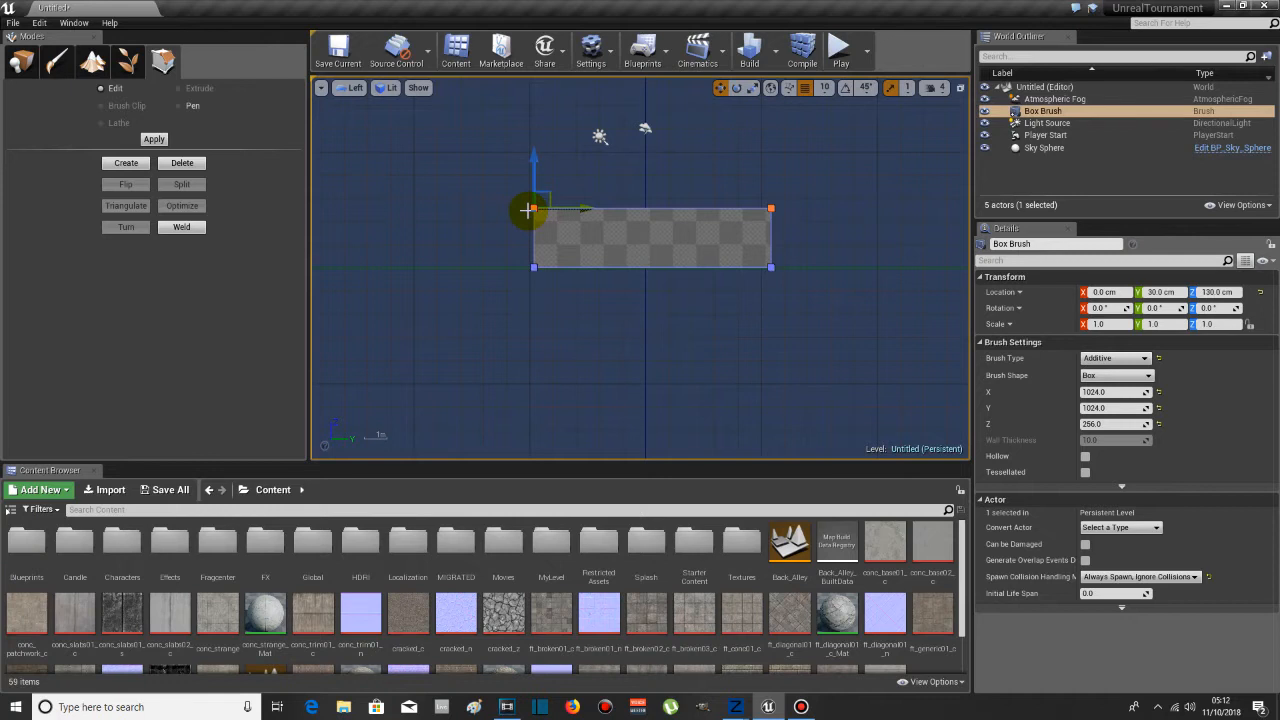
# - Duplicate the box brush in the left view, place the copy slightly higher at Z 150 cm, and build the geometry
pyautogui.click(30, 68)
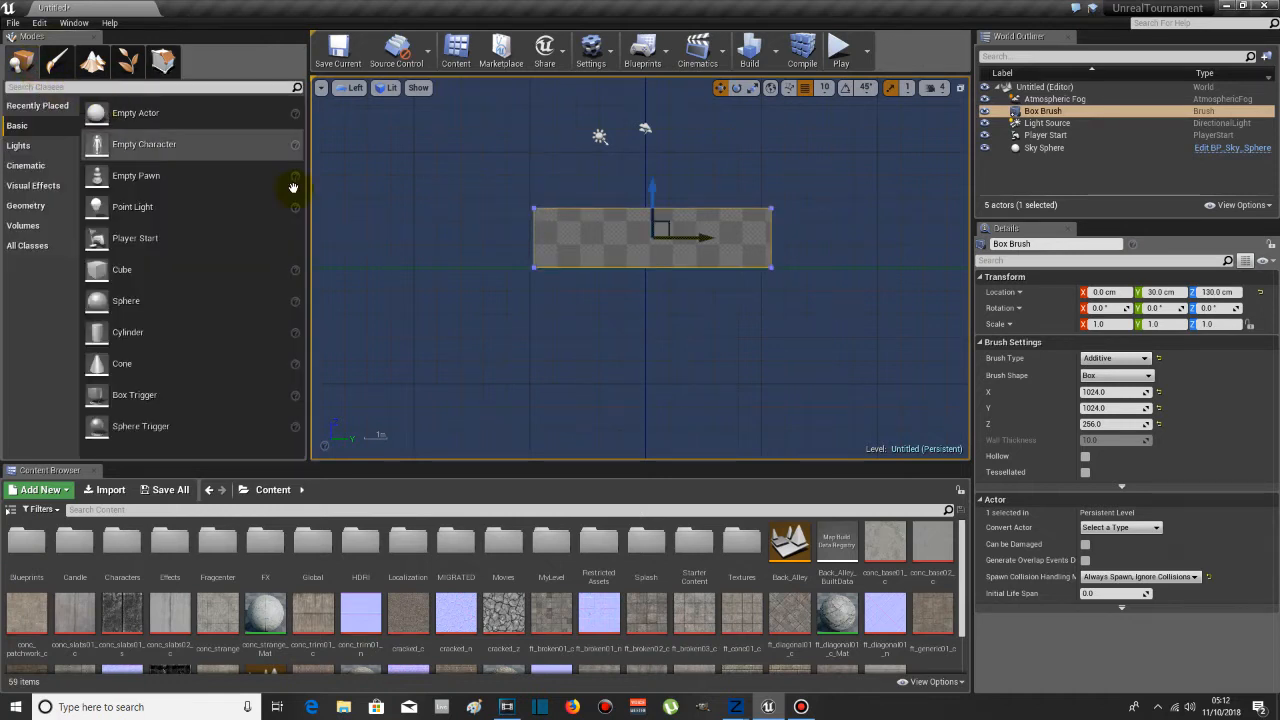
pyautogui.click(594, 246)
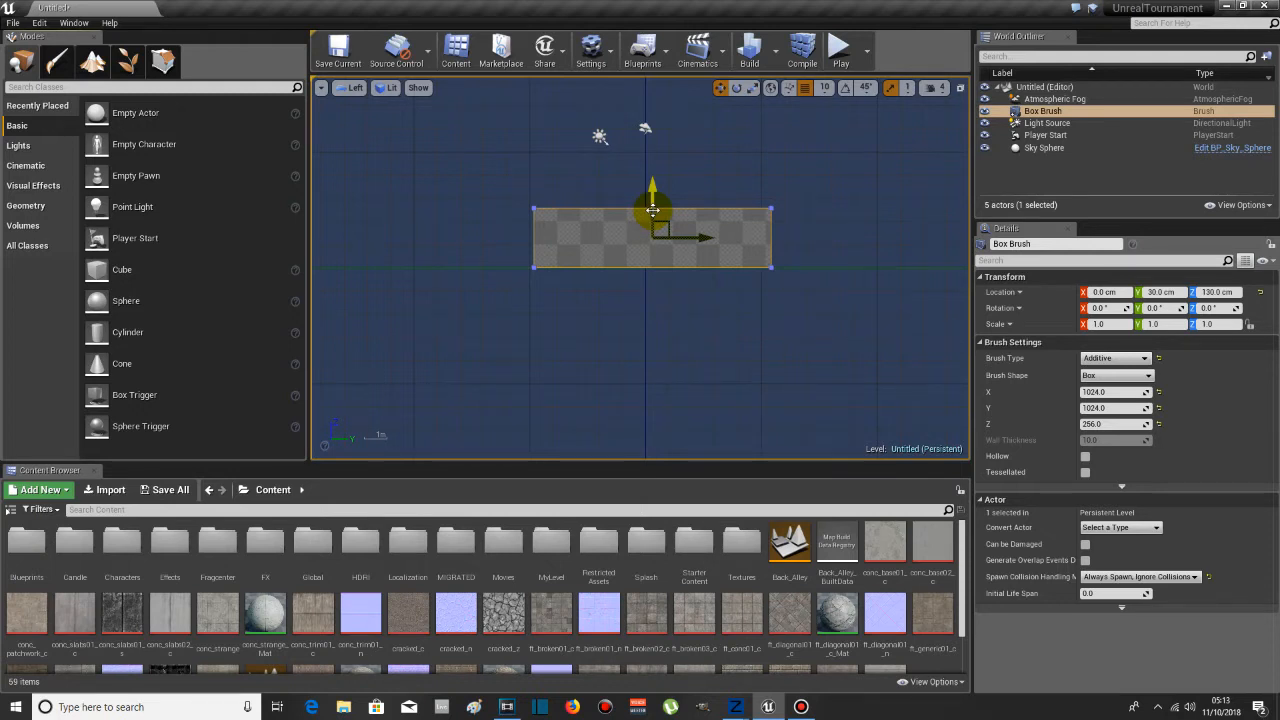
pyautogui.keyDown('alt'); pyautogui.moveTo(652, 214); pyautogui.dragTo(652, 208); pyautogui.keyUp('alt')
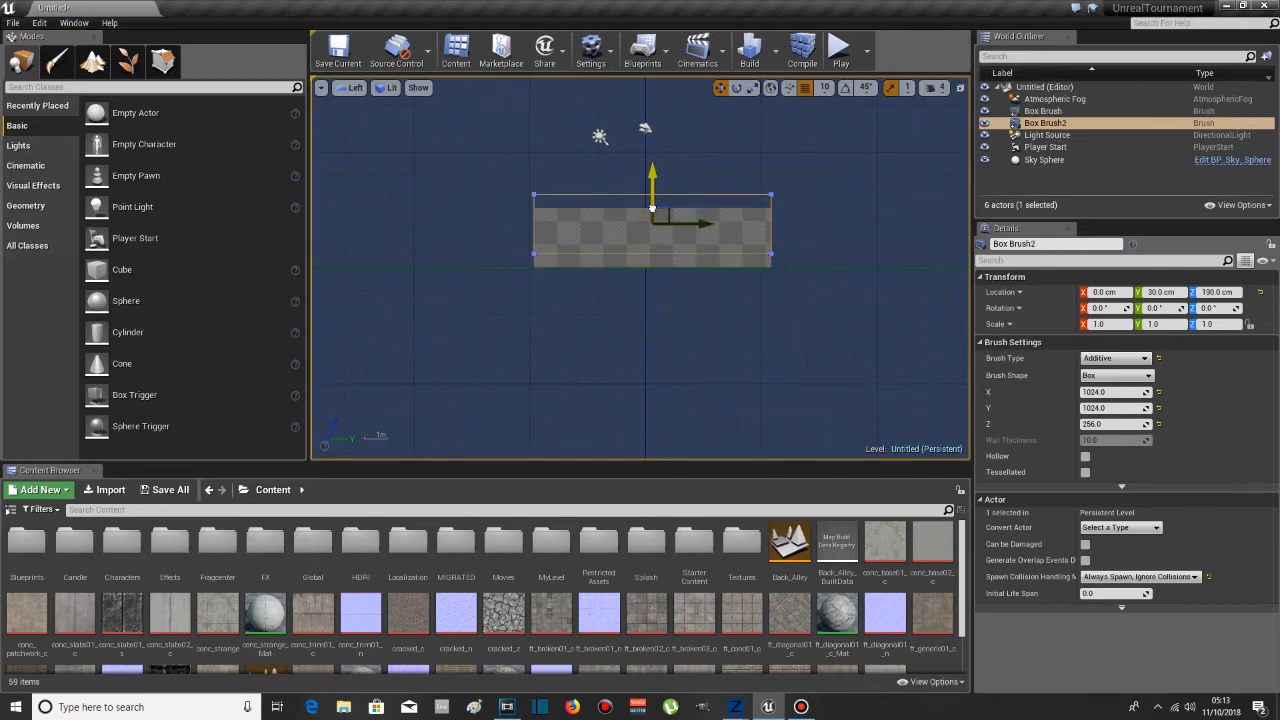
pyautogui.moveTo(652, 209); pyautogui.dragTo(652, 211)
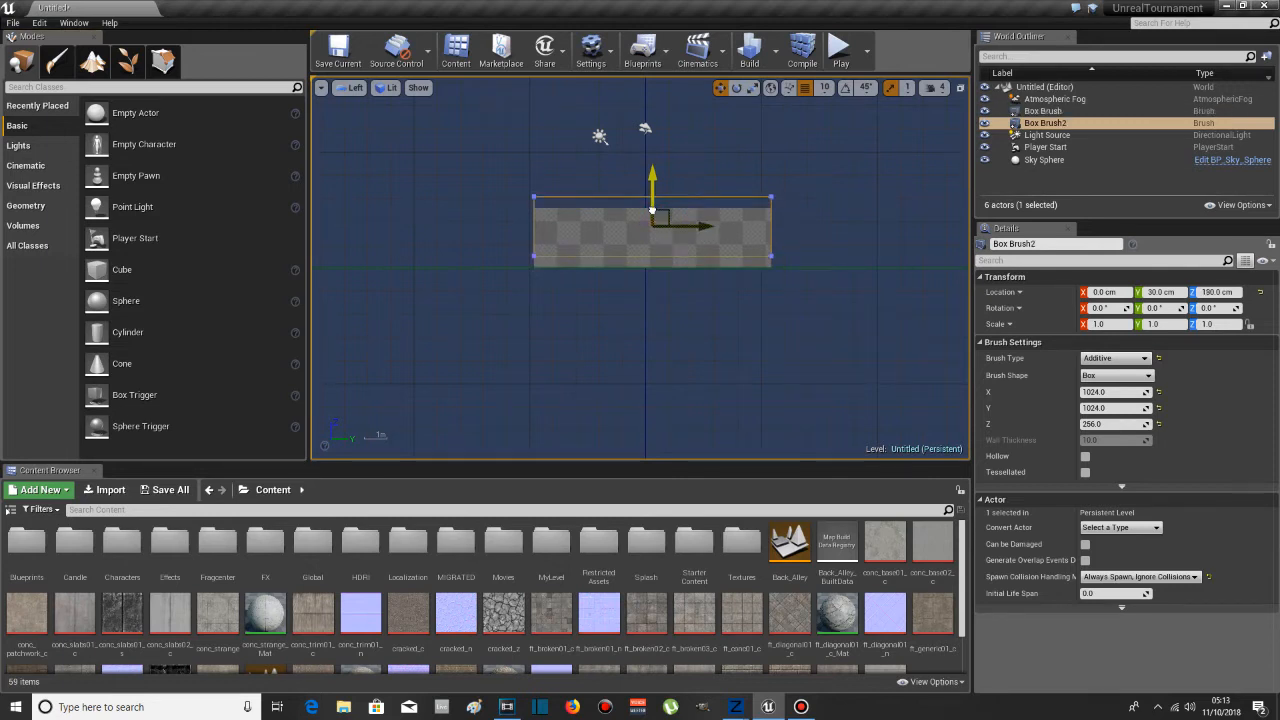
pyautogui.moveTo(652, 210); pyautogui.dragTo(703, 231)
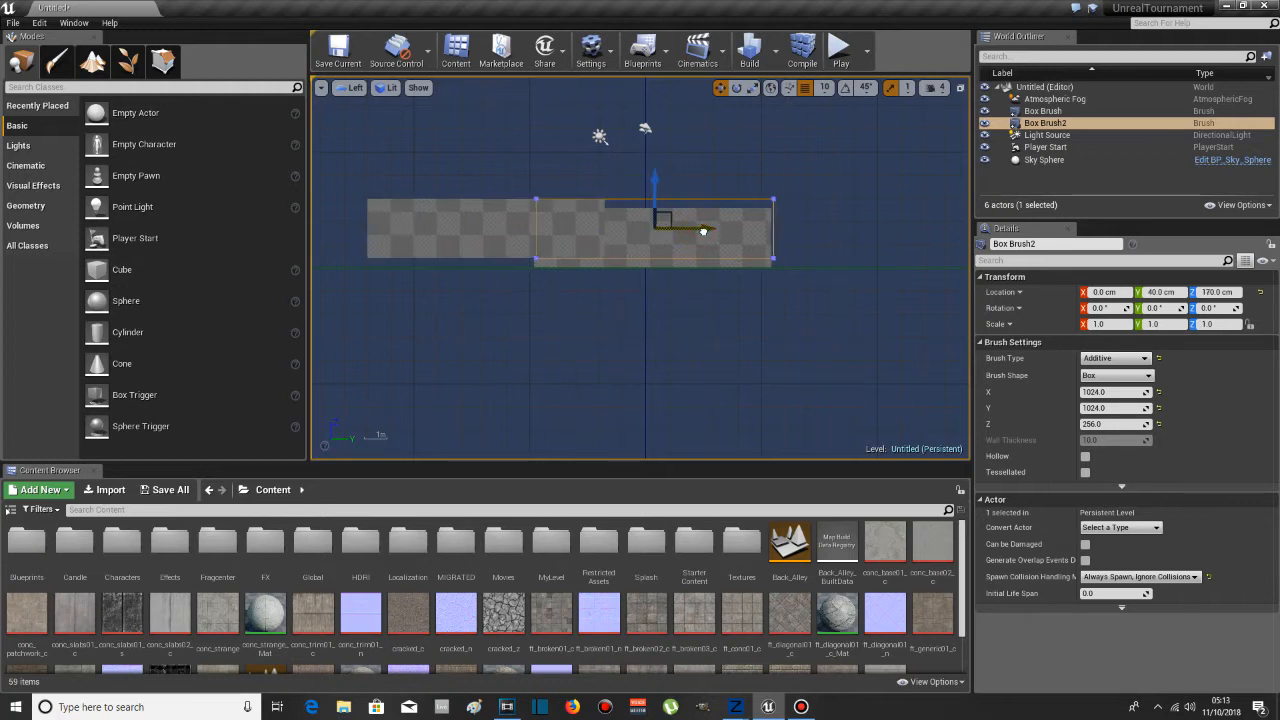
pyautogui.moveTo(703, 231); pyautogui.dragTo(702, 231)
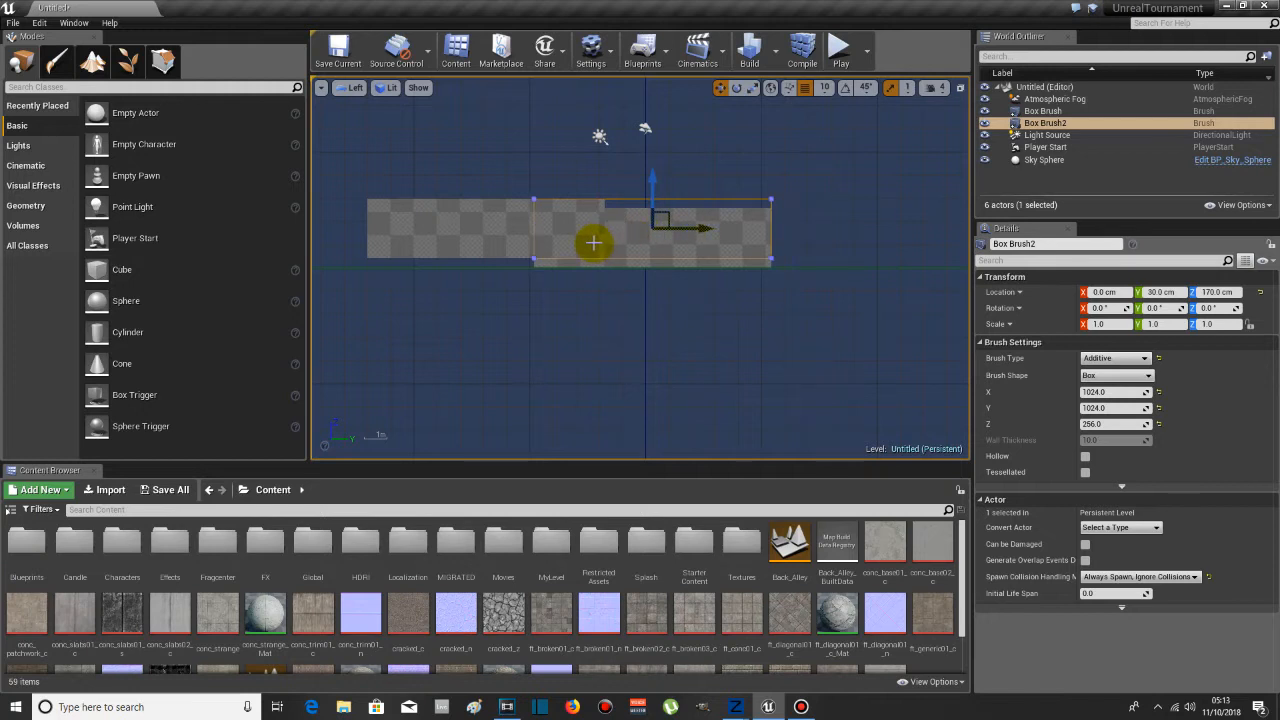
pyautogui.moveTo(651, 203); pyautogui.dragTo(651, 208)
pyautogui.click(651, 208)
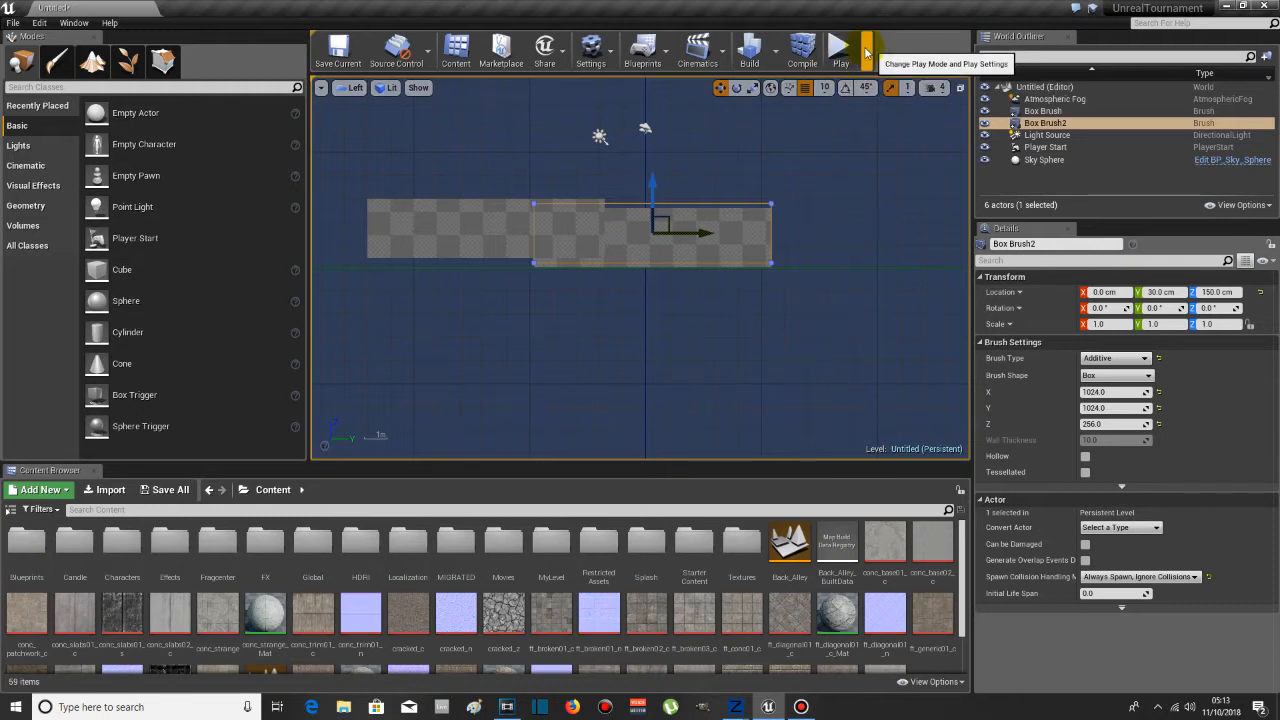
pyautogui.click(776, 50)
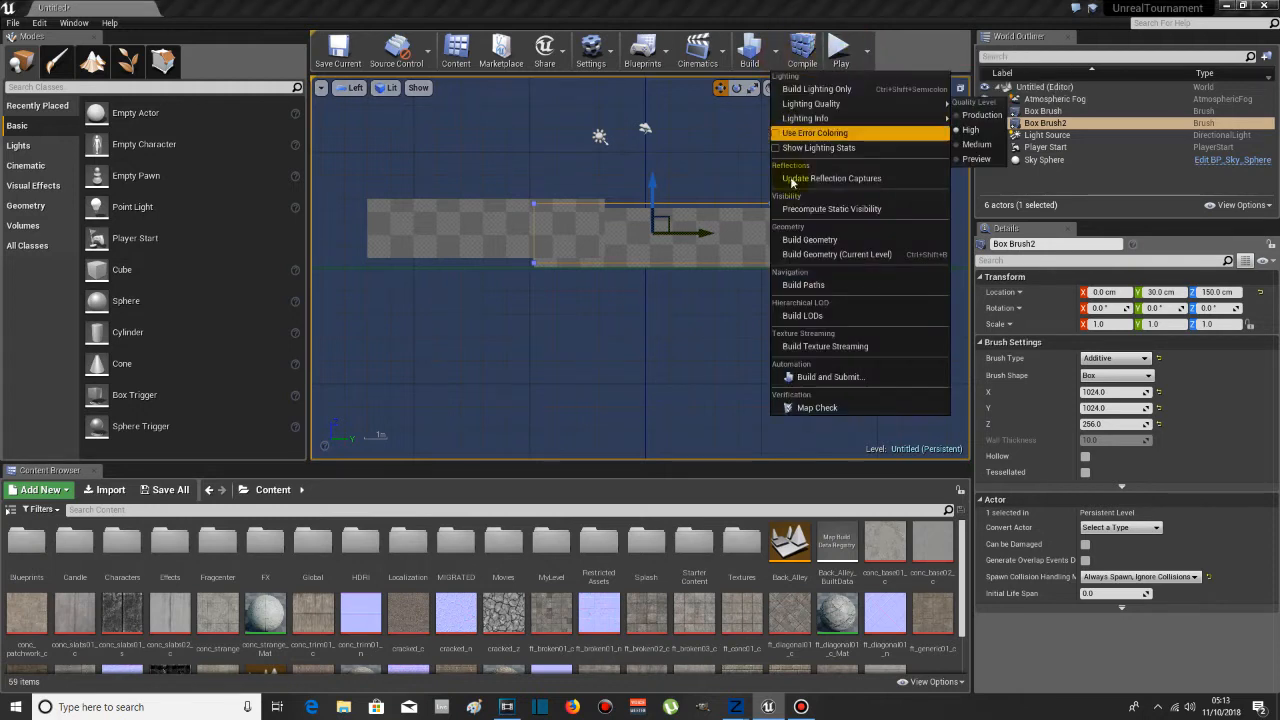
pyautogui.click(800, 240)
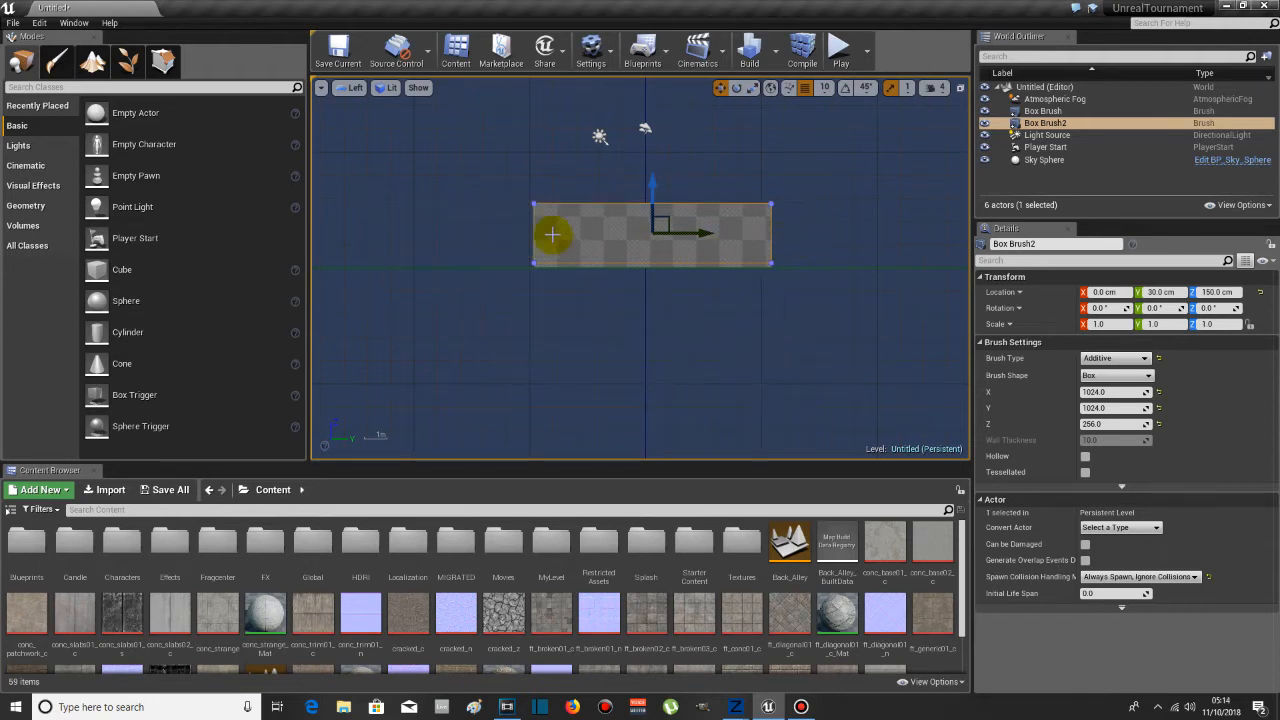
# - In geometry editing mode, move the copied brush's two end faces slightly inward along Y in the left view
pyautogui.click(163, 63)
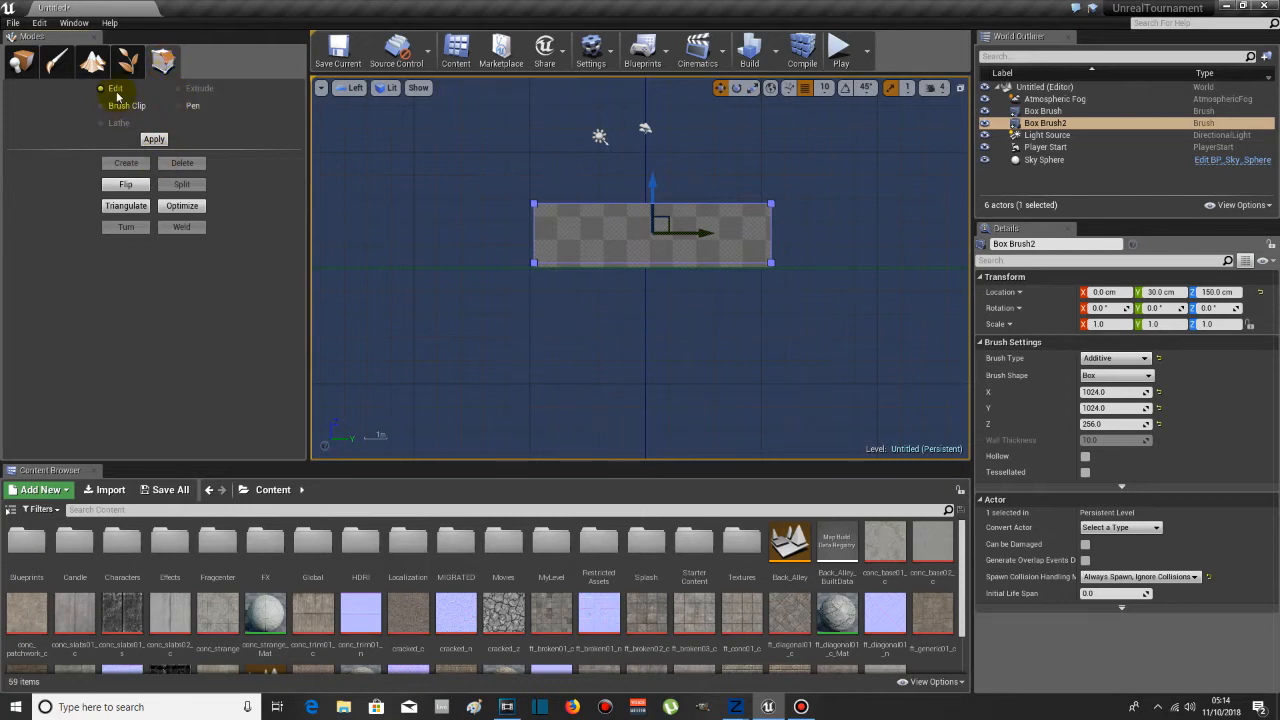
pyautogui.moveTo(545, 270); pyautogui.dragTo(520, 189)
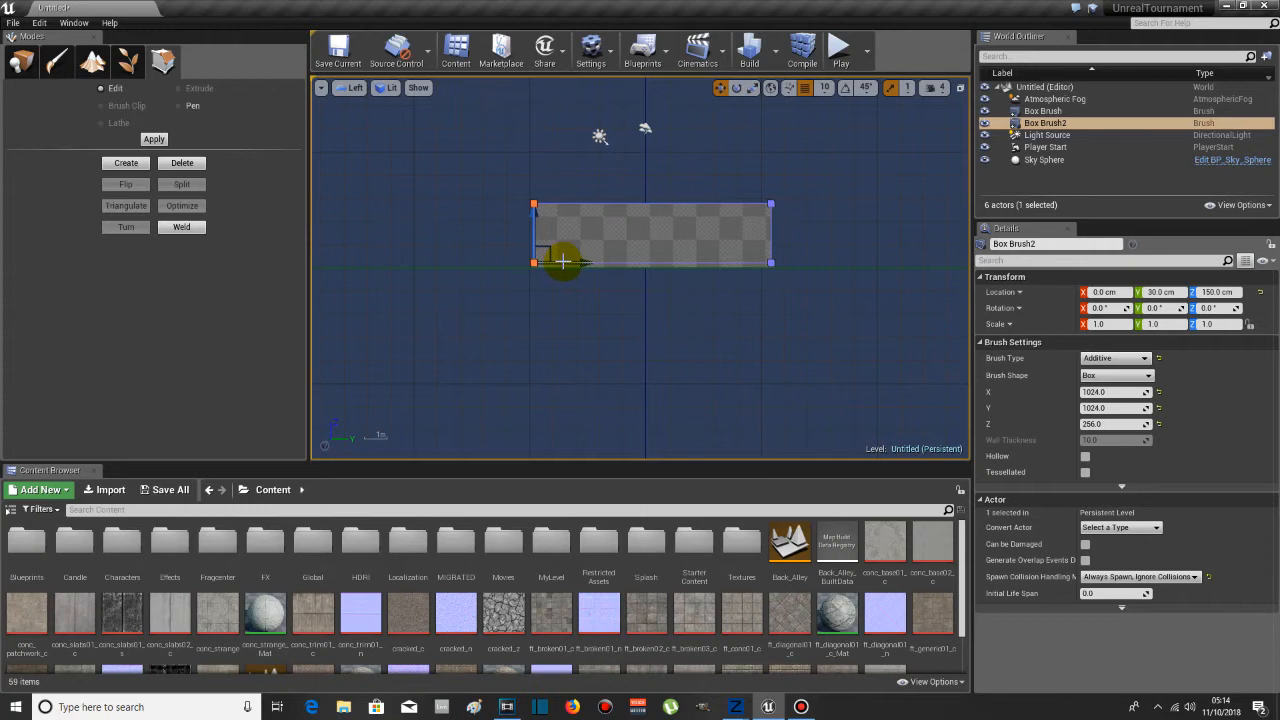
pyautogui.moveTo(563, 262); pyautogui.dragTo(568, 261)
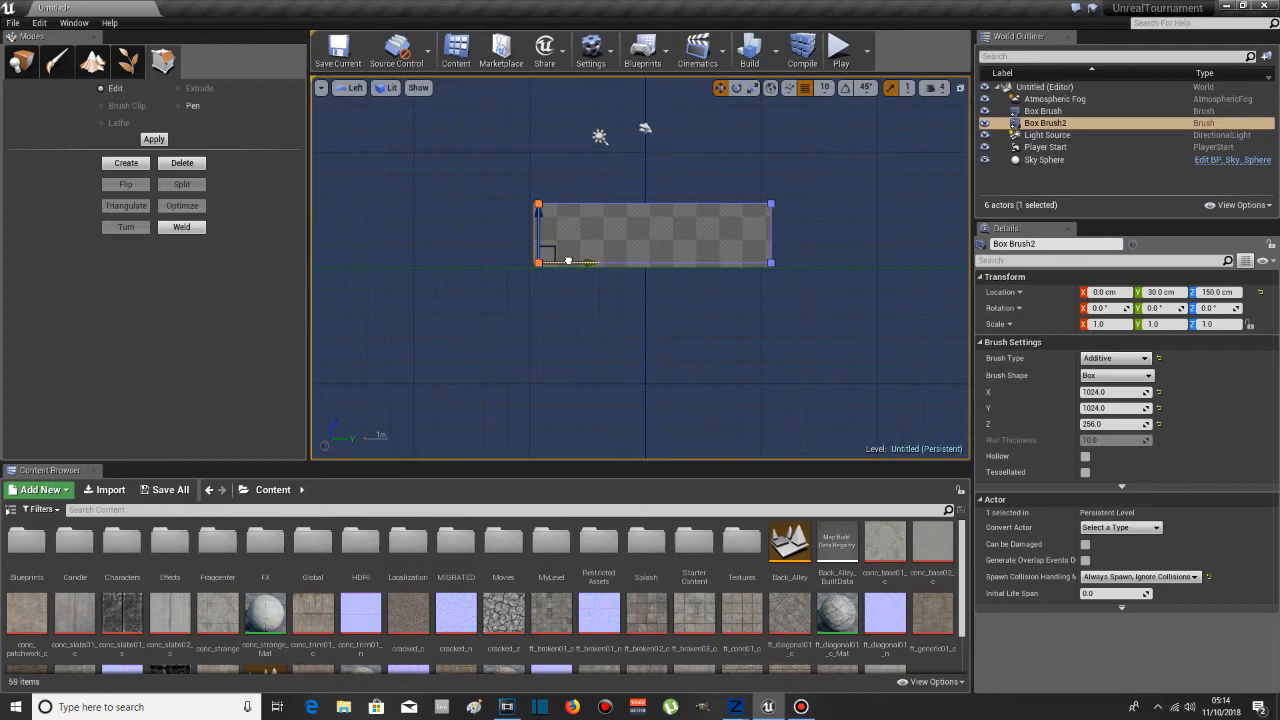
pyautogui.moveTo(786, 272); pyautogui.dragTo(753, 190)
pyautogui.moveTo(800, 263); pyautogui.dragTo(795, 261)
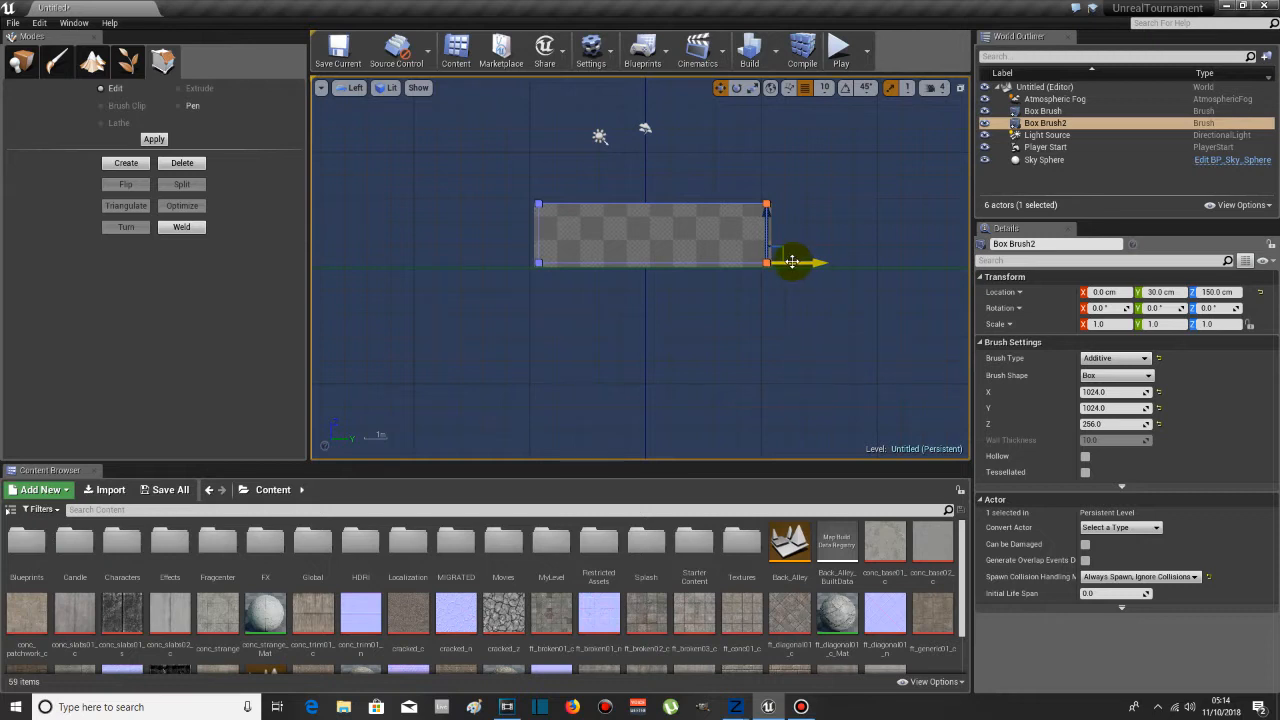
# - In the top view, move the copied brush's two X-side vertex groups slightly inward to leave room for walls
pyautogui.click(352, 88)
pyautogui.click(366, 134)
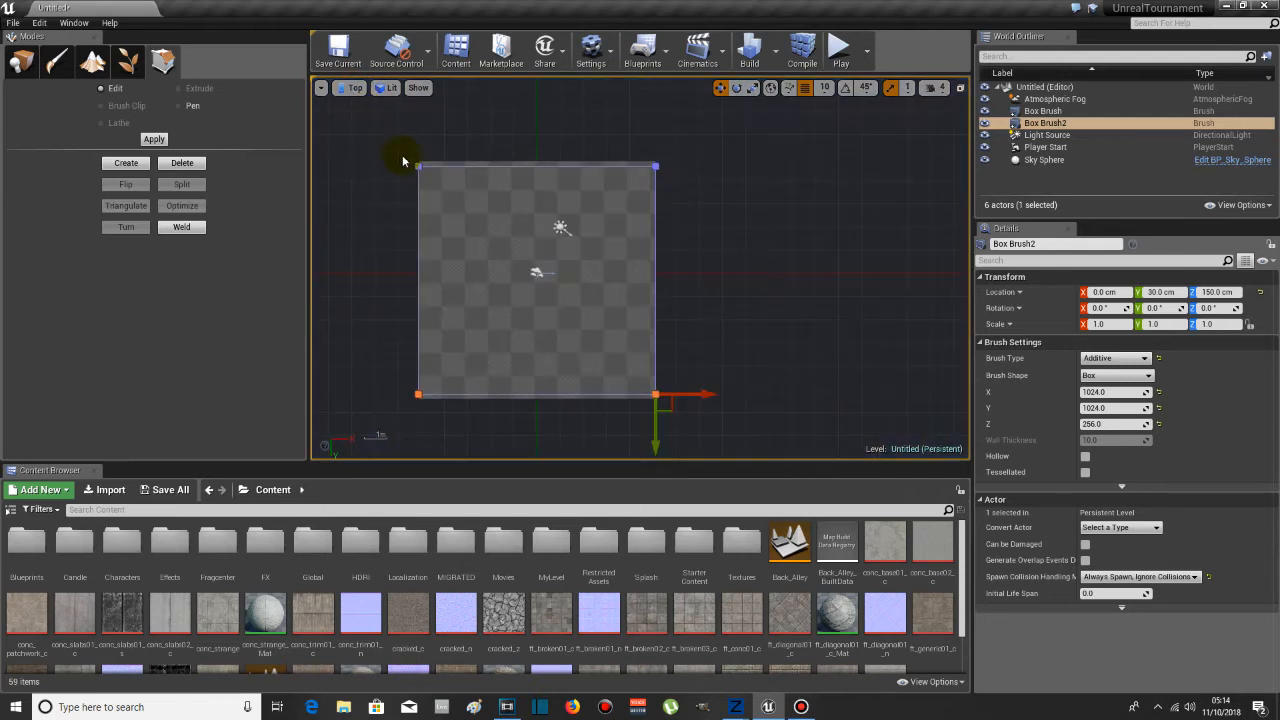
pyautogui.click(654, 332)
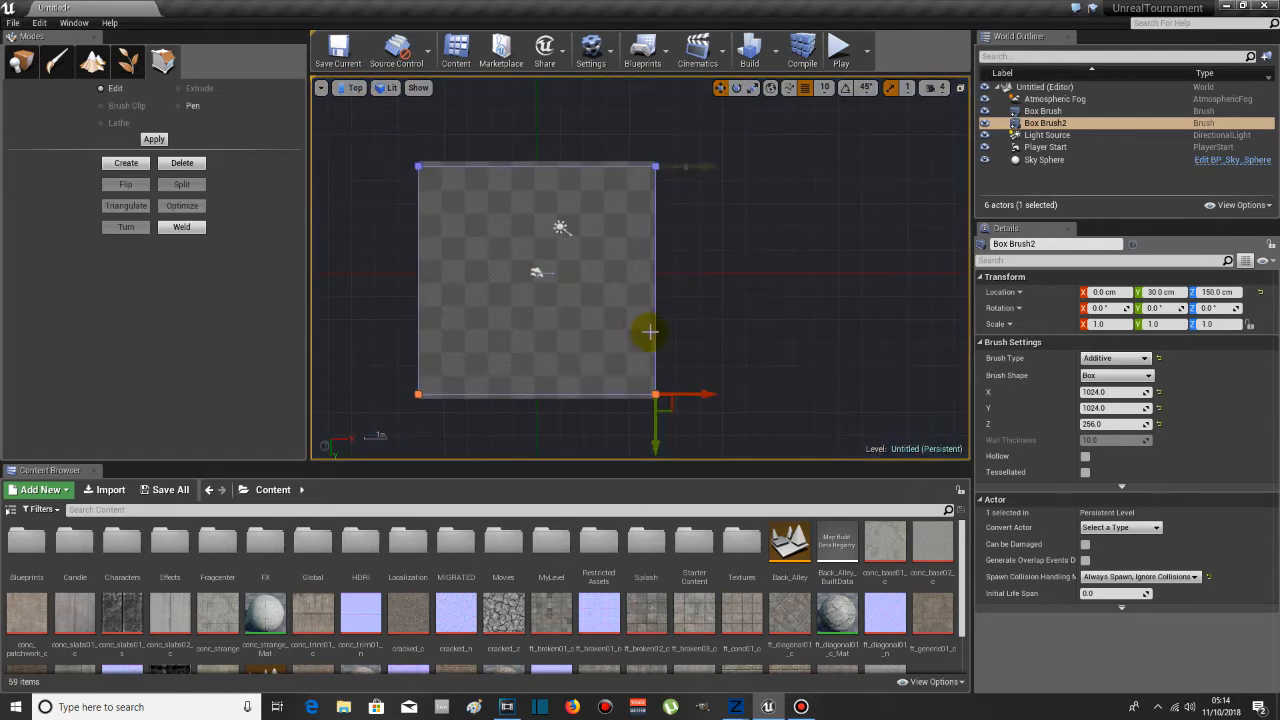
pyautogui.moveTo(688, 416)
pyautogui.mouseDown()
pyautogui.moveTo(629, 243)
pyautogui.moveTo(634, 143)
pyautogui.moveTo(685, 166)
pyautogui.mouseUp()
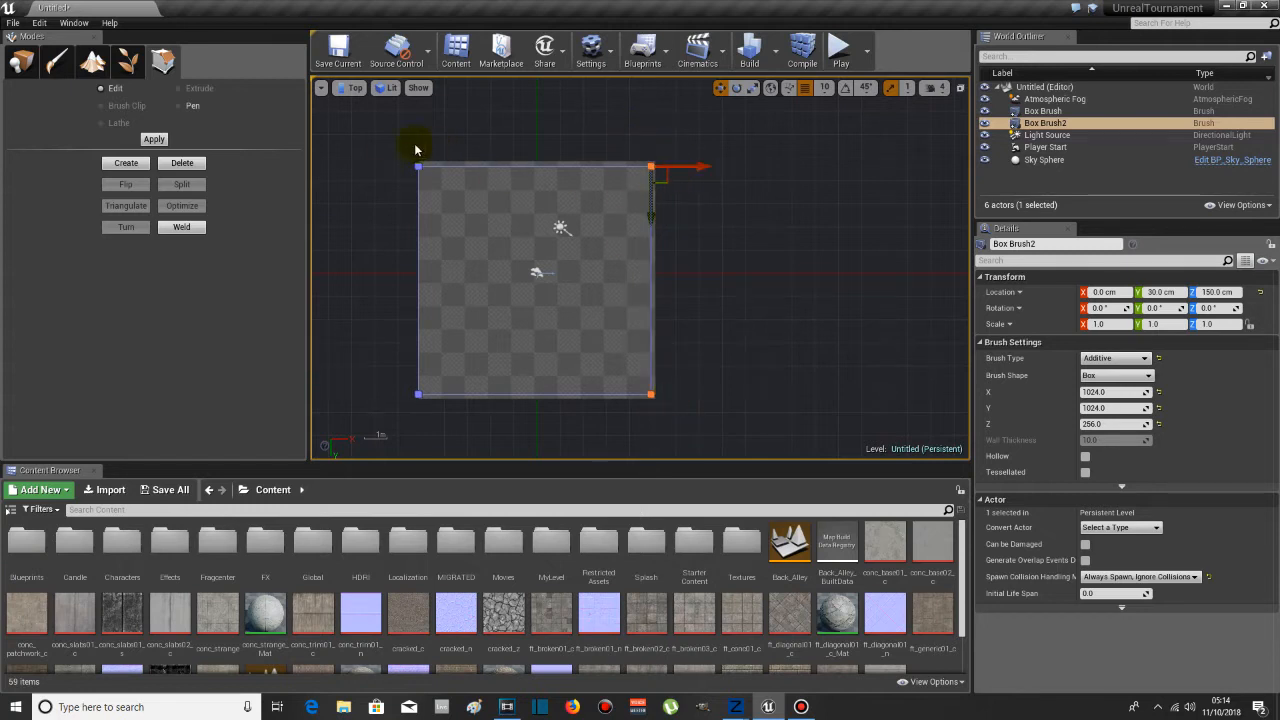
pyautogui.moveTo(381, 145)
pyautogui.mouseDown()
pyautogui.moveTo(444, 261)
pyautogui.moveTo(469, 426)
pyautogui.mouseUp()
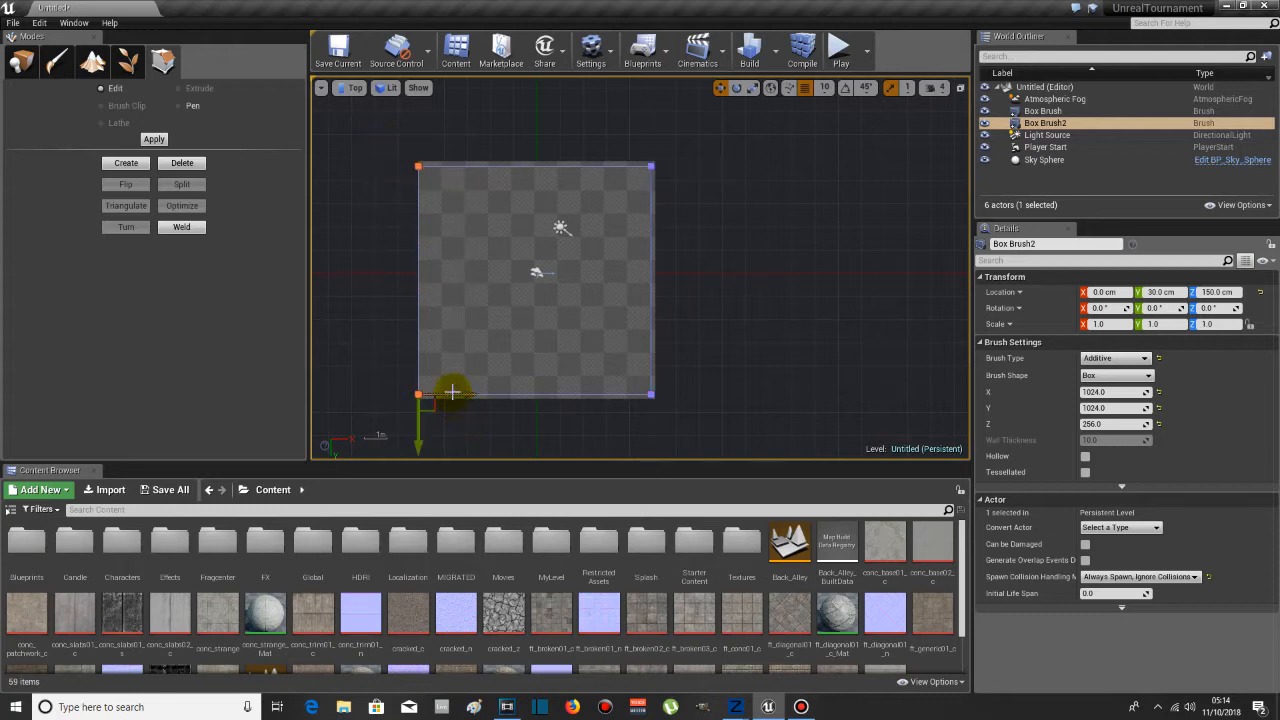
pyautogui.moveTo(463, 393); pyautogui.dragTo(468, 395)
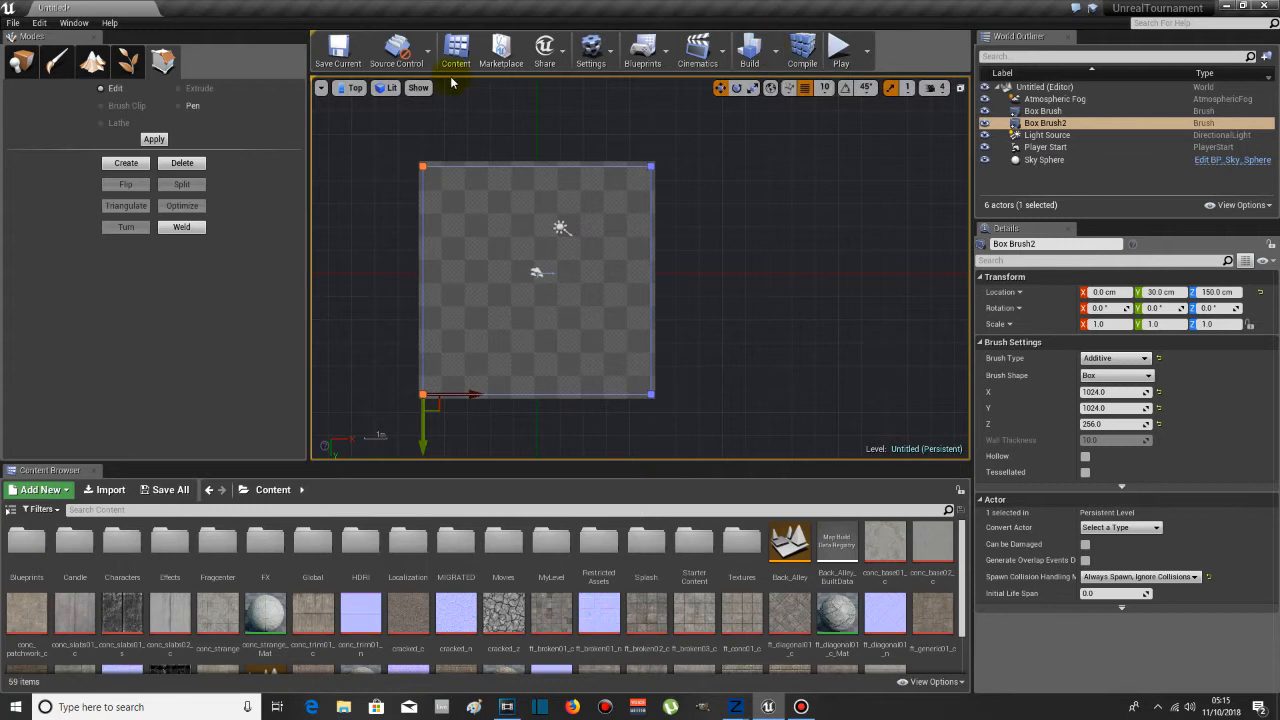
# - Leave geometry editing, set the inset copy's brush type to Subtractive, and build the geometry to carve out the room in perspective
pyautogui.click(356, 87)
pyautogui.click(375, 105)
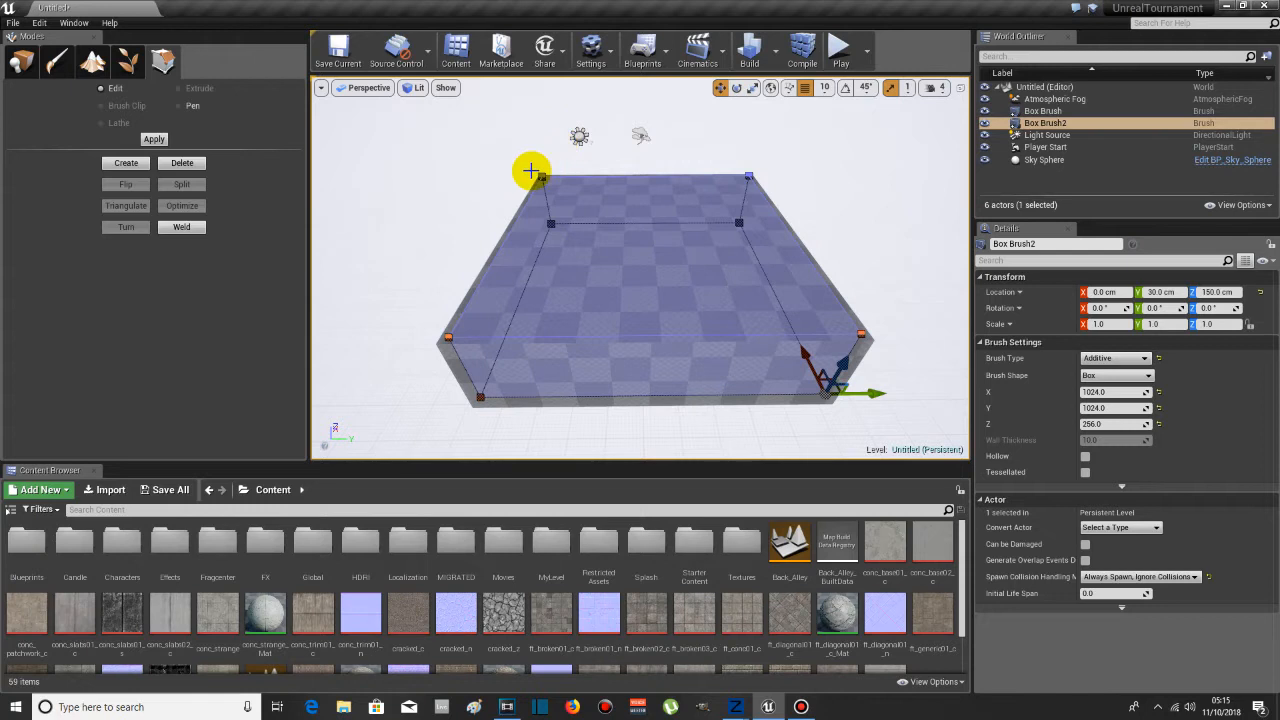
pyautogui.click(24, 64)
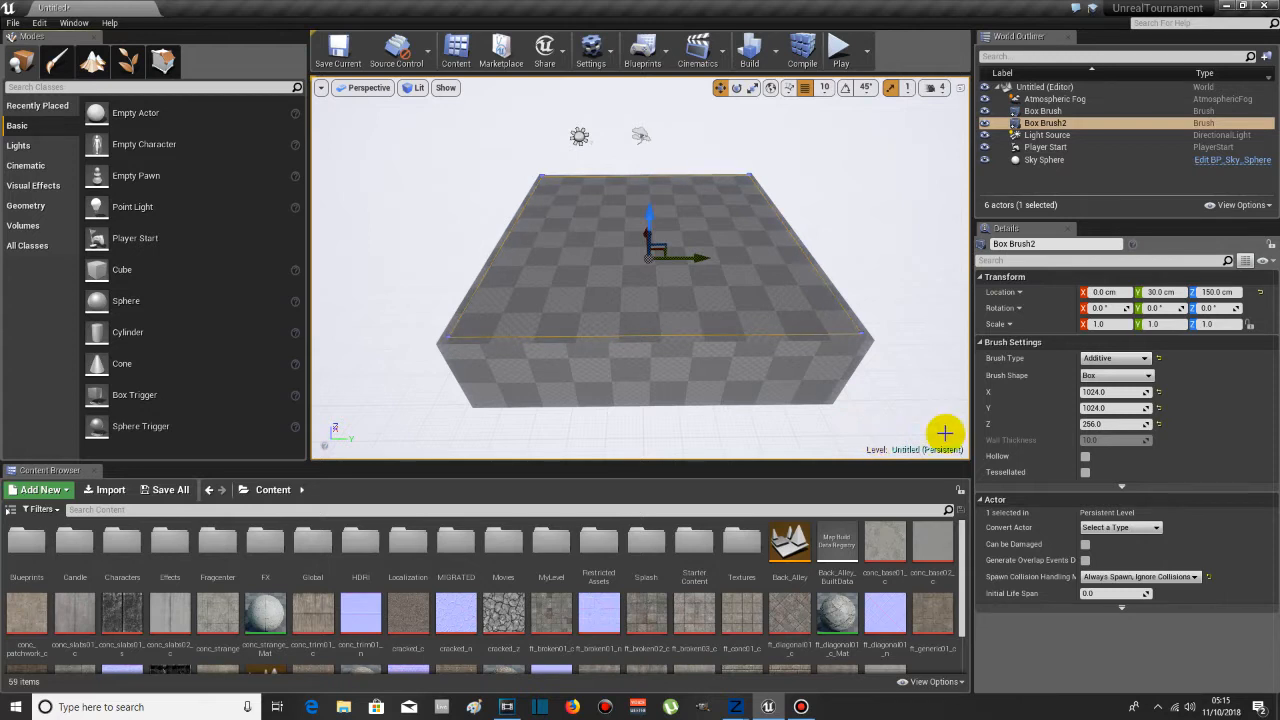
pyautogui.click(1102, 360)
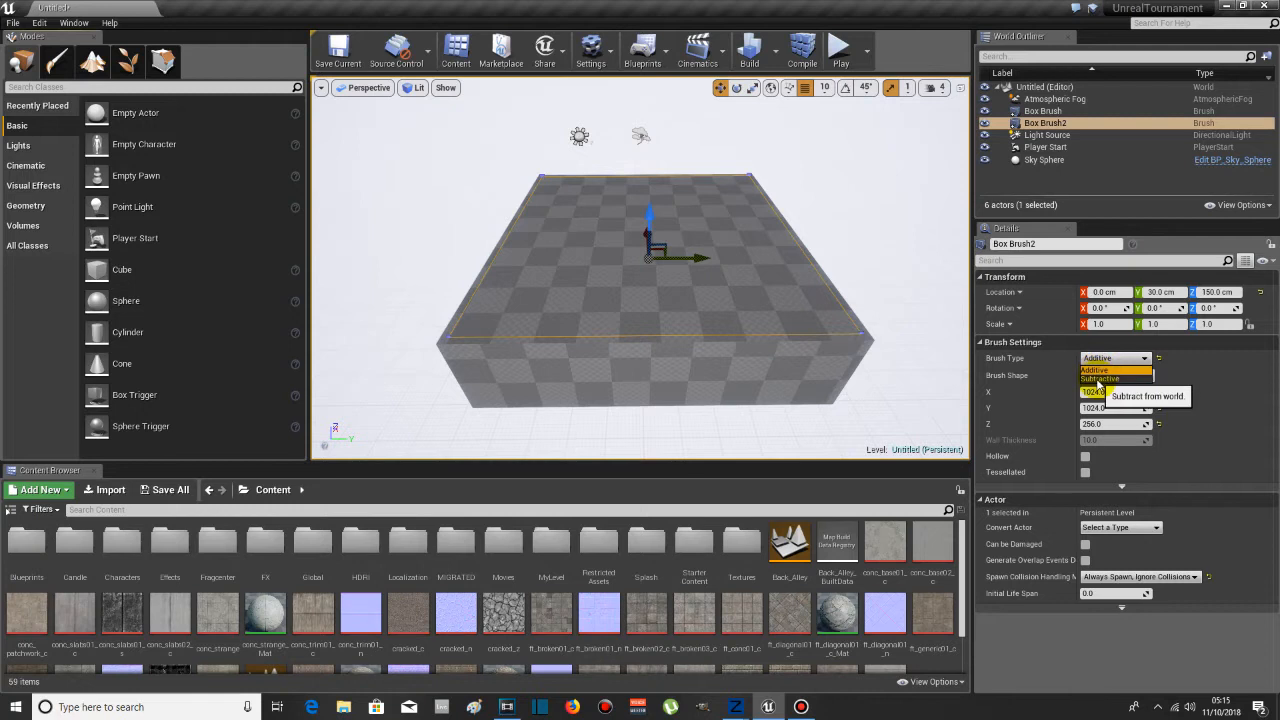
pyautogui.click(1100, 379)
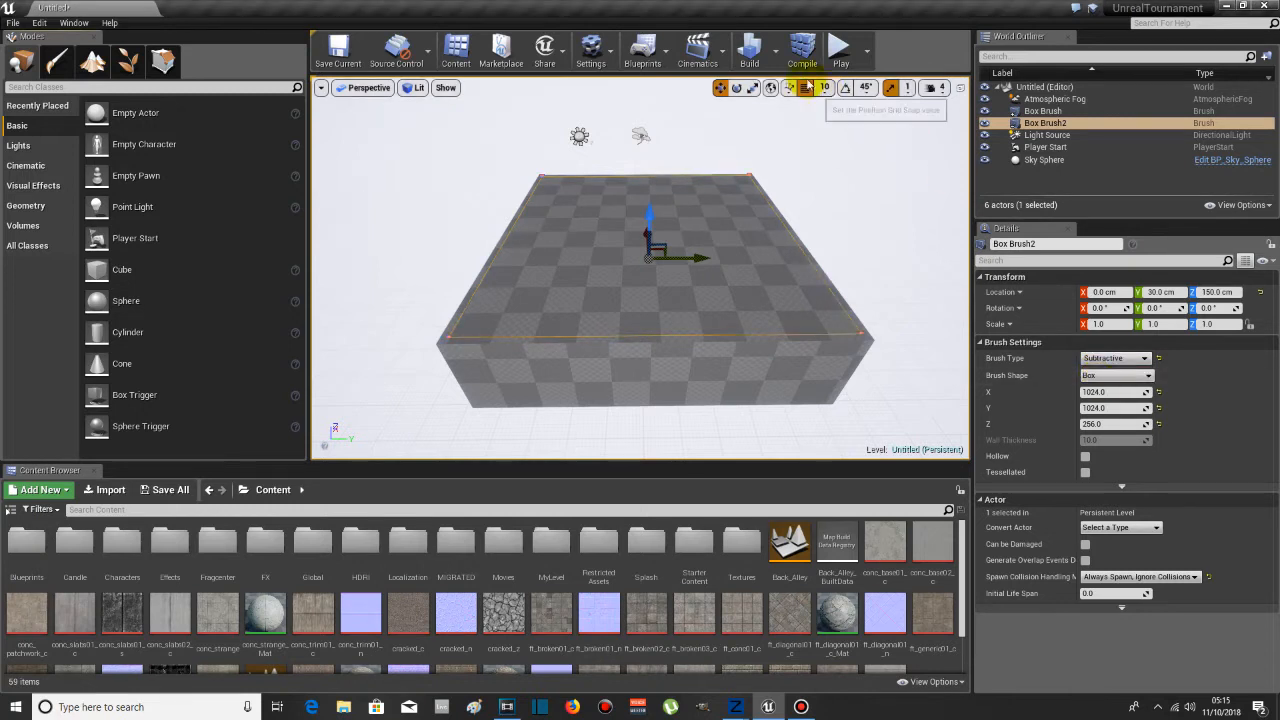
pyautogui.click(773, 50)
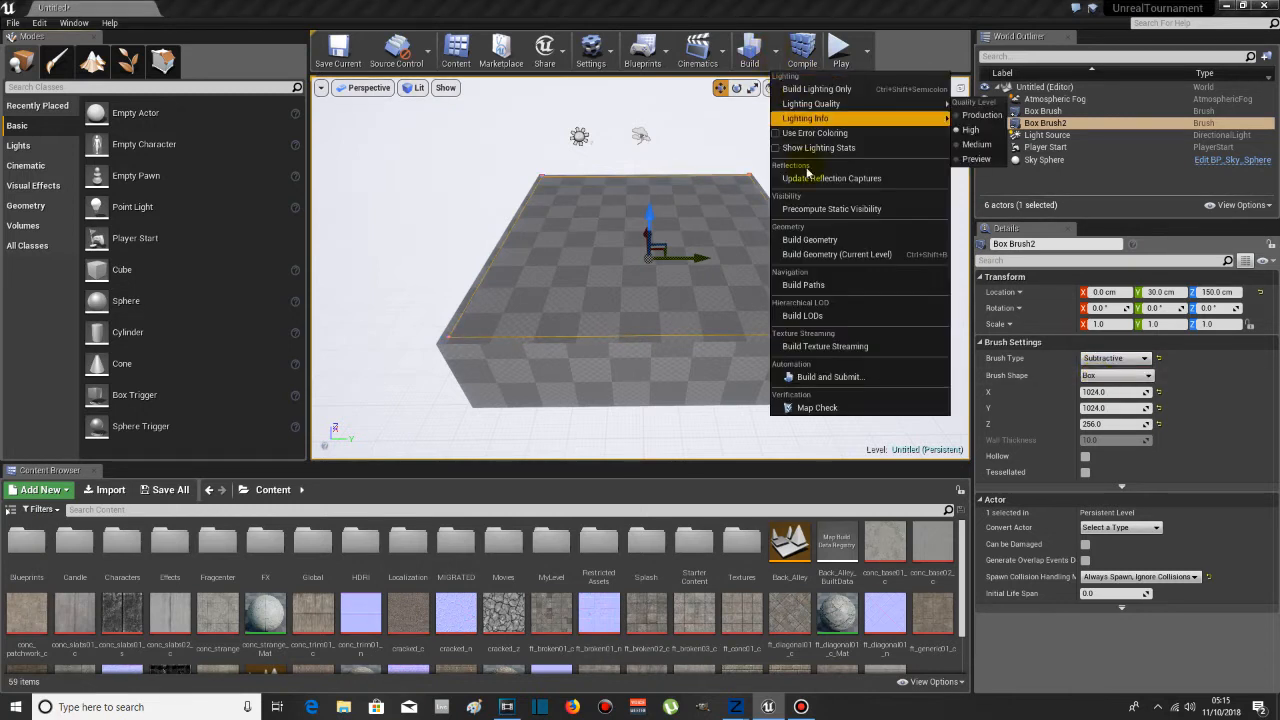
pyautogui.click(810, 240)
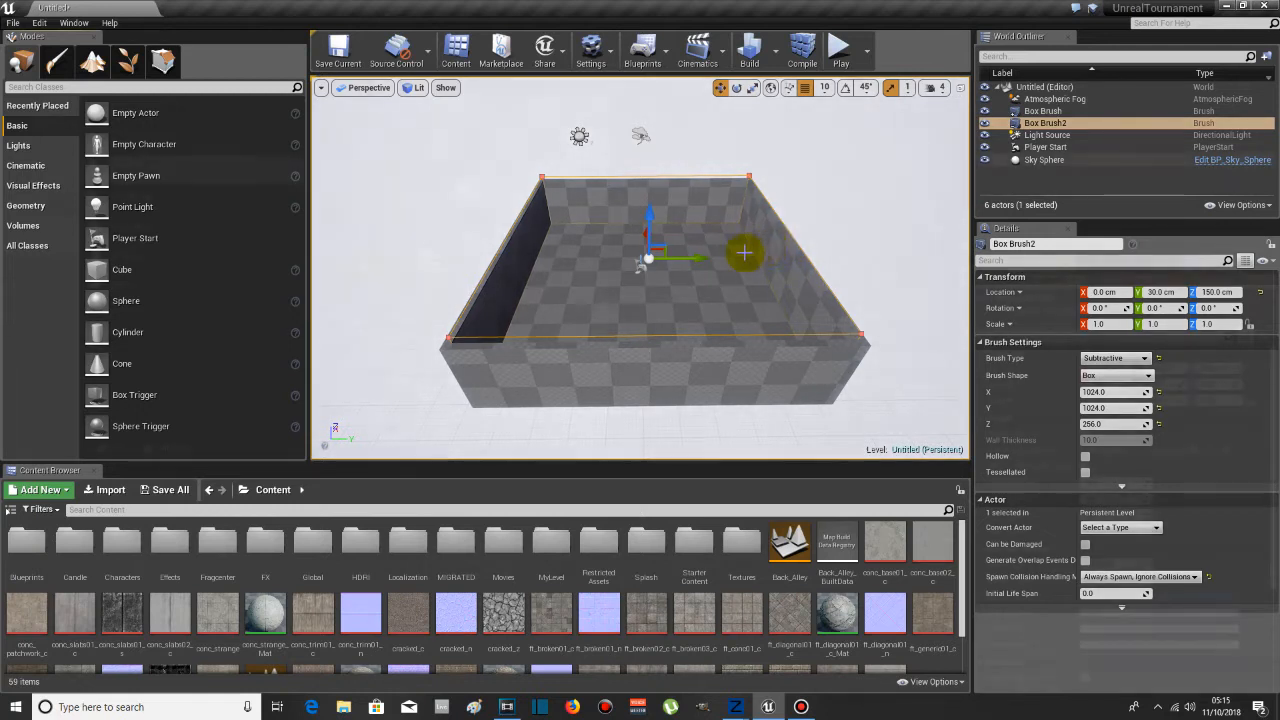
pyautogui.scroll(2, 745, 252)
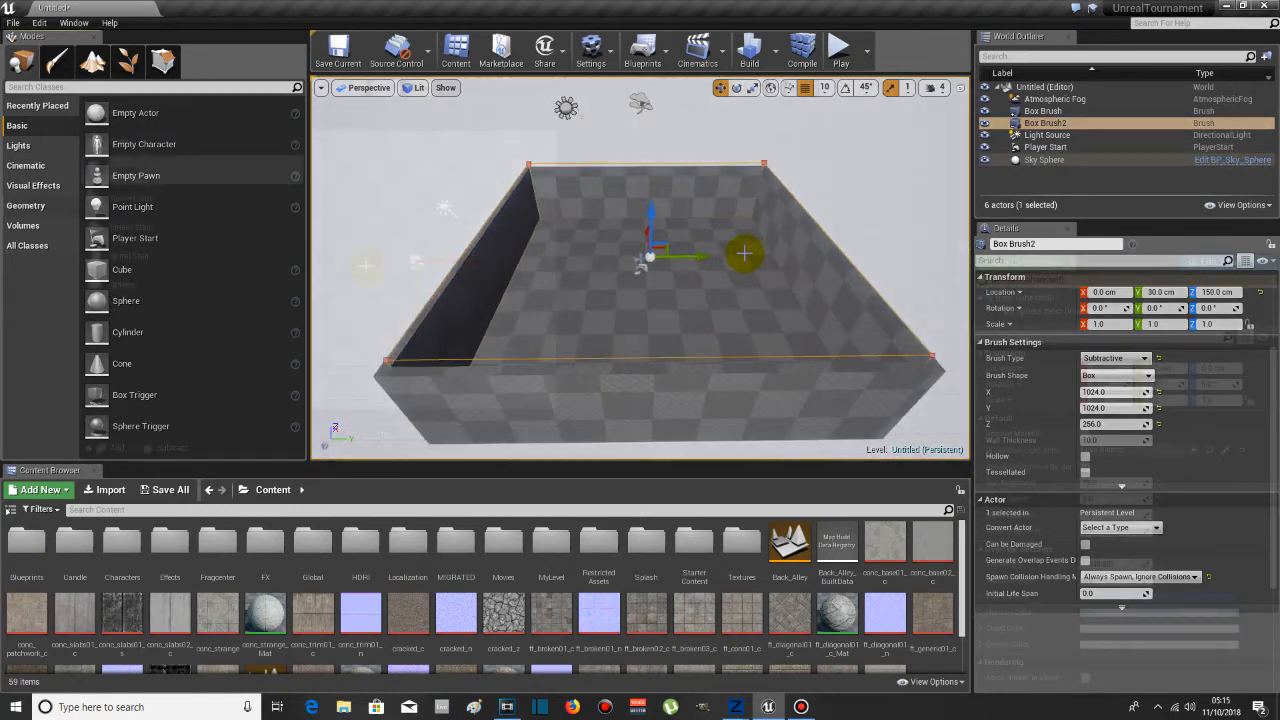
pyautogui.scroll(3, 745, 252)
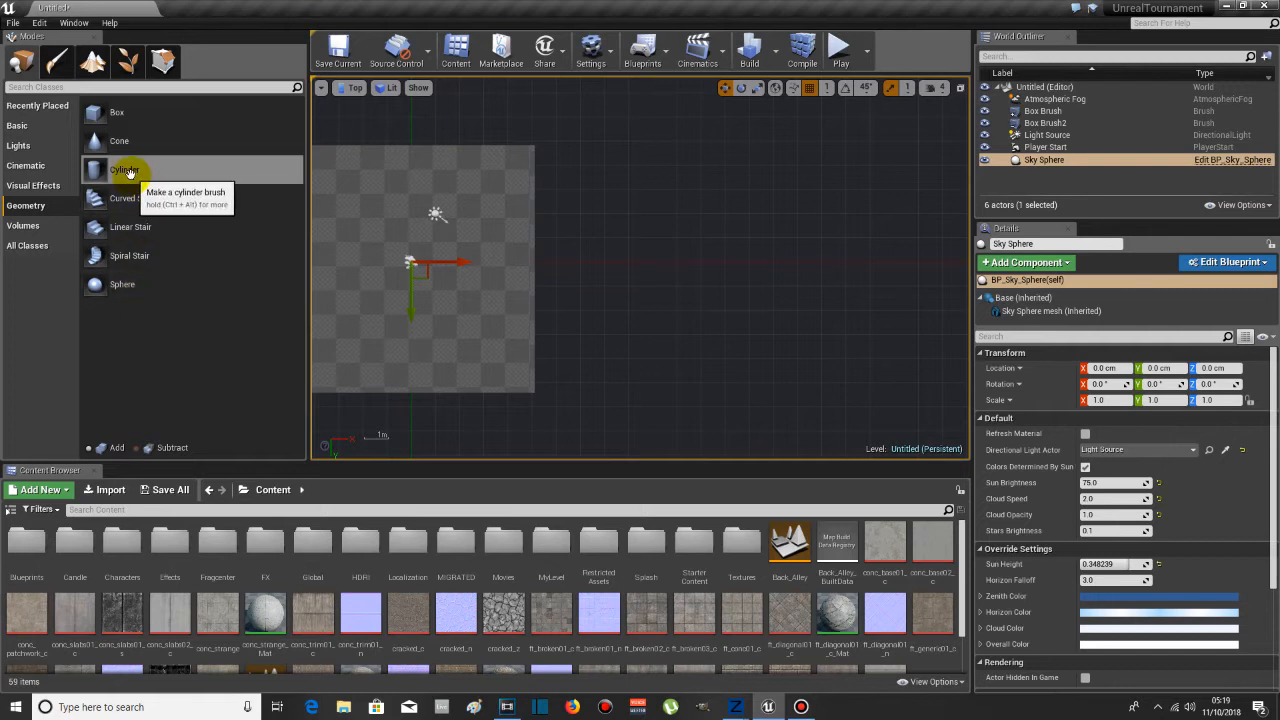
# - Add a new additive box brush near the room's middle in the top view and scale it to 3.0 in X and Y
pyautogui.moveTo(119, 117)
pyautogui.mouseDown()
pyautogui.moveTo(337, 229)
pyautogui.moveTo(389, 275)
pyautogui.moveTo(399, 261)
pyautogui.mouseUp()
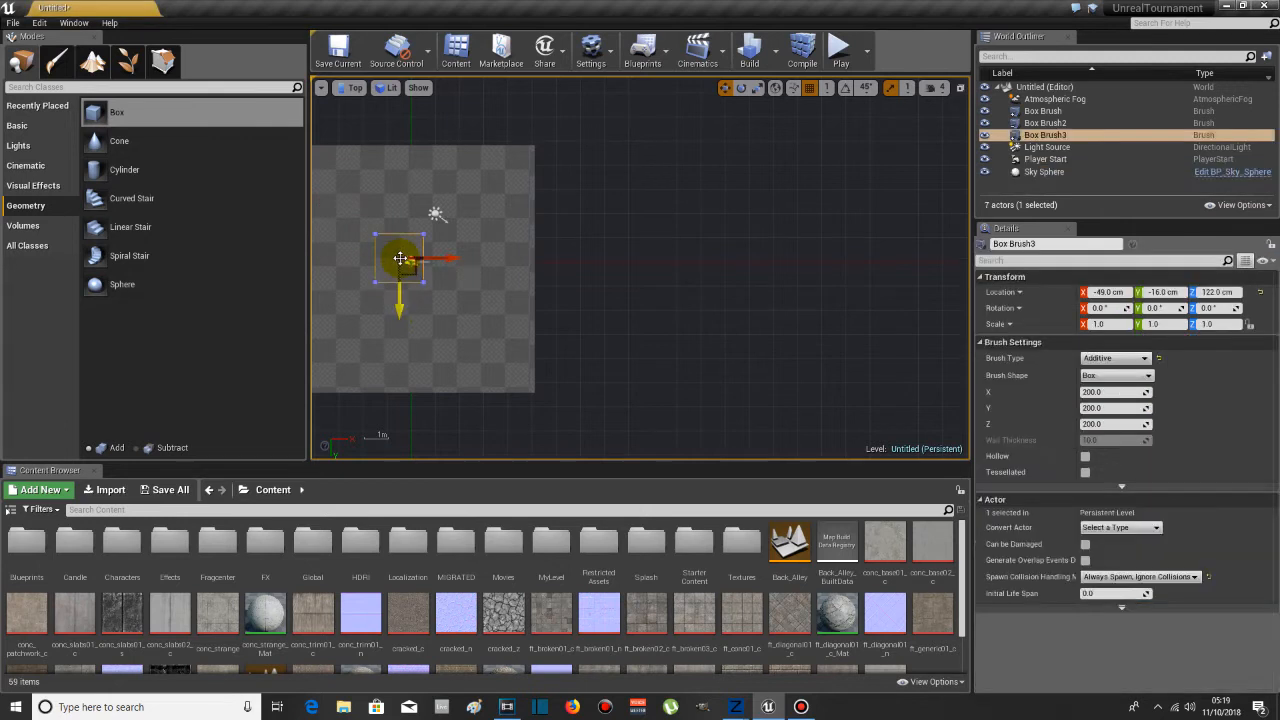
pyautogui.click(907, 90)
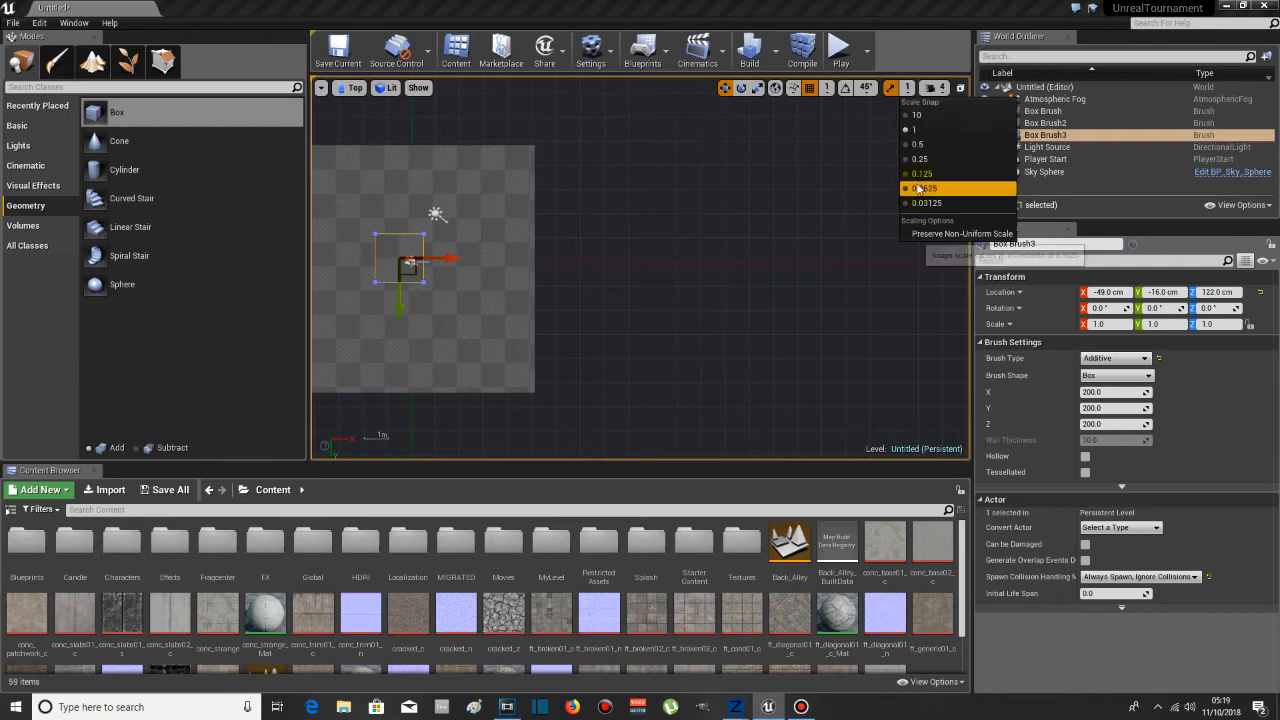
pyautogui.click(919, 130)
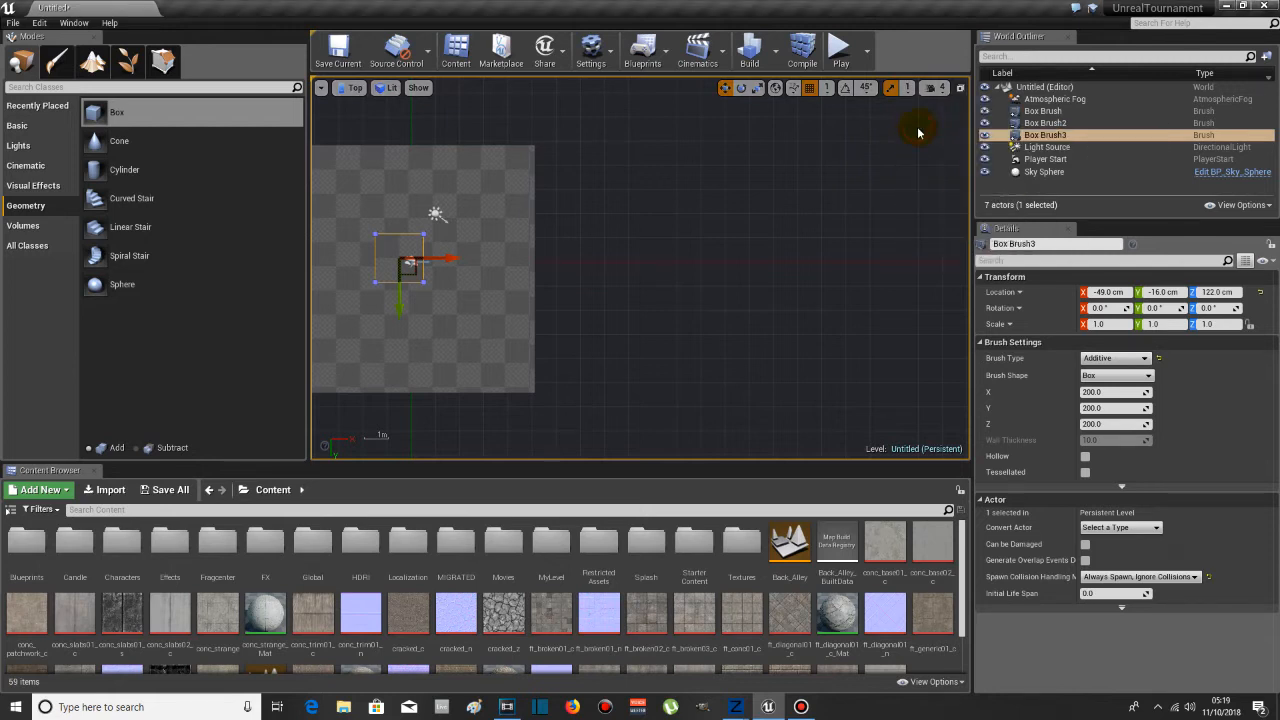
pyautogui.click(757, 90)
pyautogui.moveTo(451, 260)
pyautogui.mouseDown()
pyautogui.moveTo(470, 264)
pyautogui.moveTo(400, 310)
pyautogui.moveTo(400, 348)
pyautogui.mouseUp()
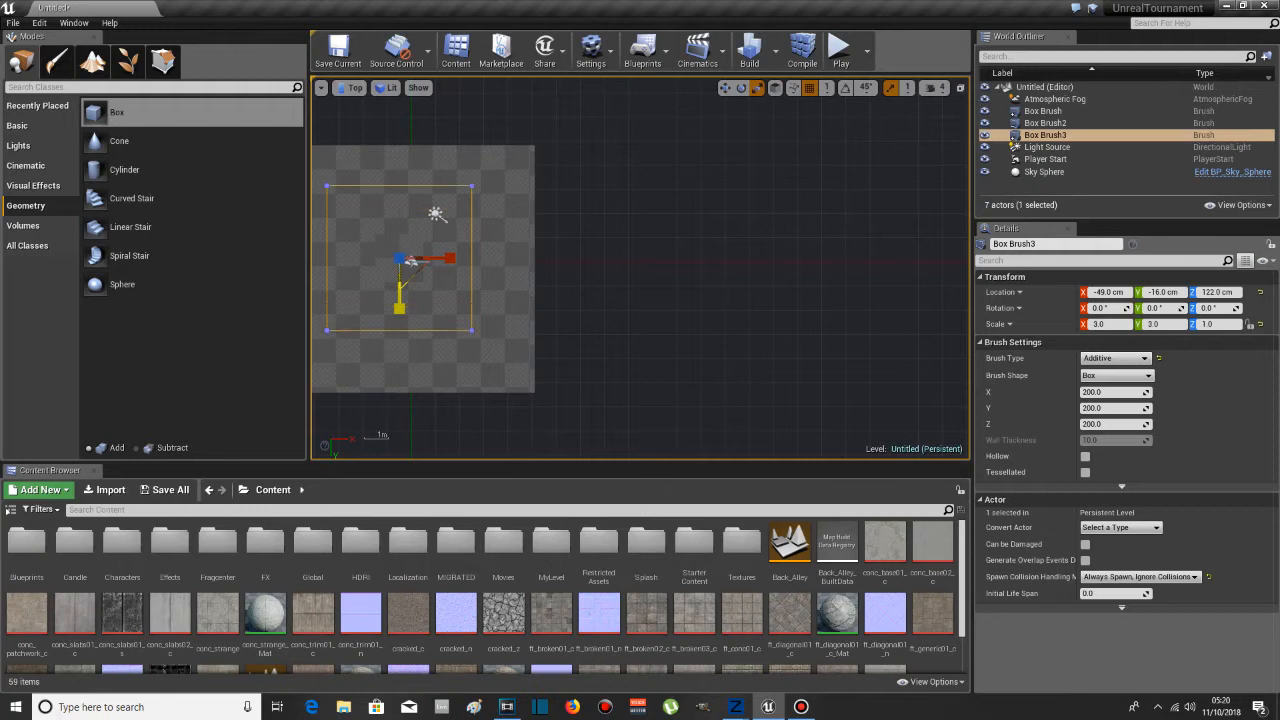
# - Move the new box brush to X -71 cm, Y 23 cm, and lower it to Z -99 cm beneath the room's floor
pyautogui.click(725, 89)
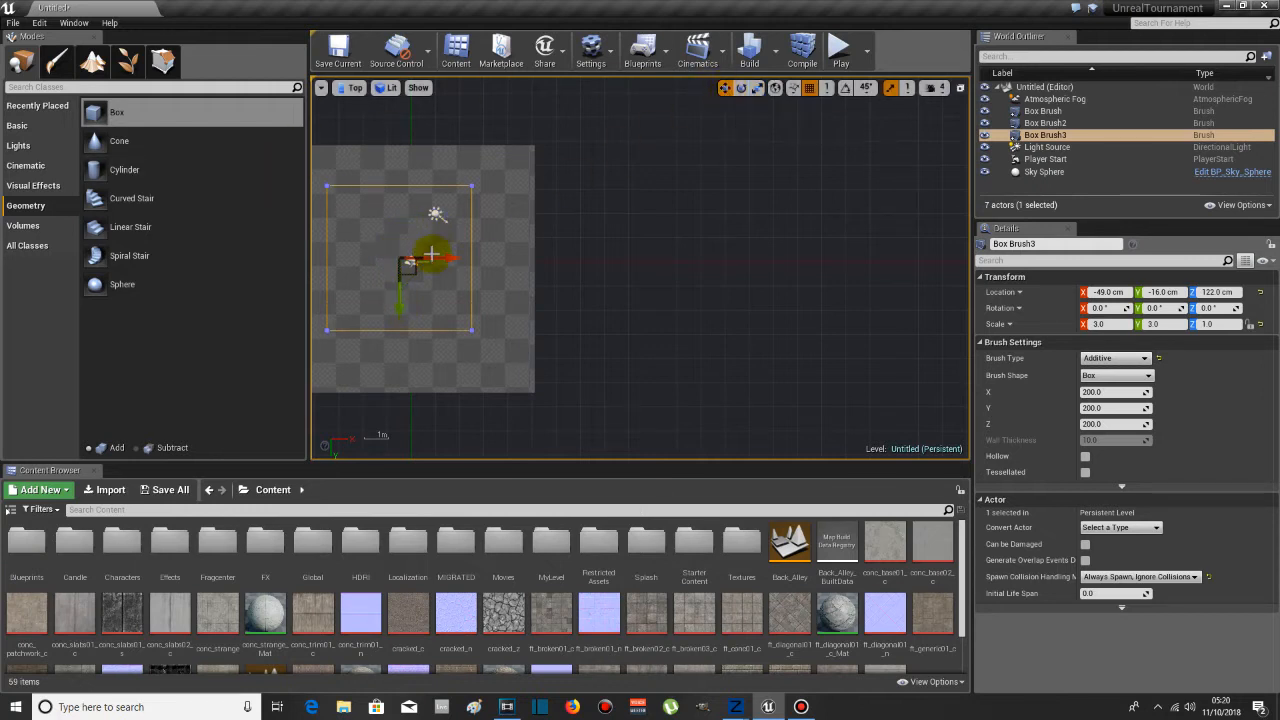
pyautogui.moveTo(442, 260); pyautogui.dragTo(436, 261)
pyautogui.moveTo(394, 298); pyautogui.dragTo(394, 308)
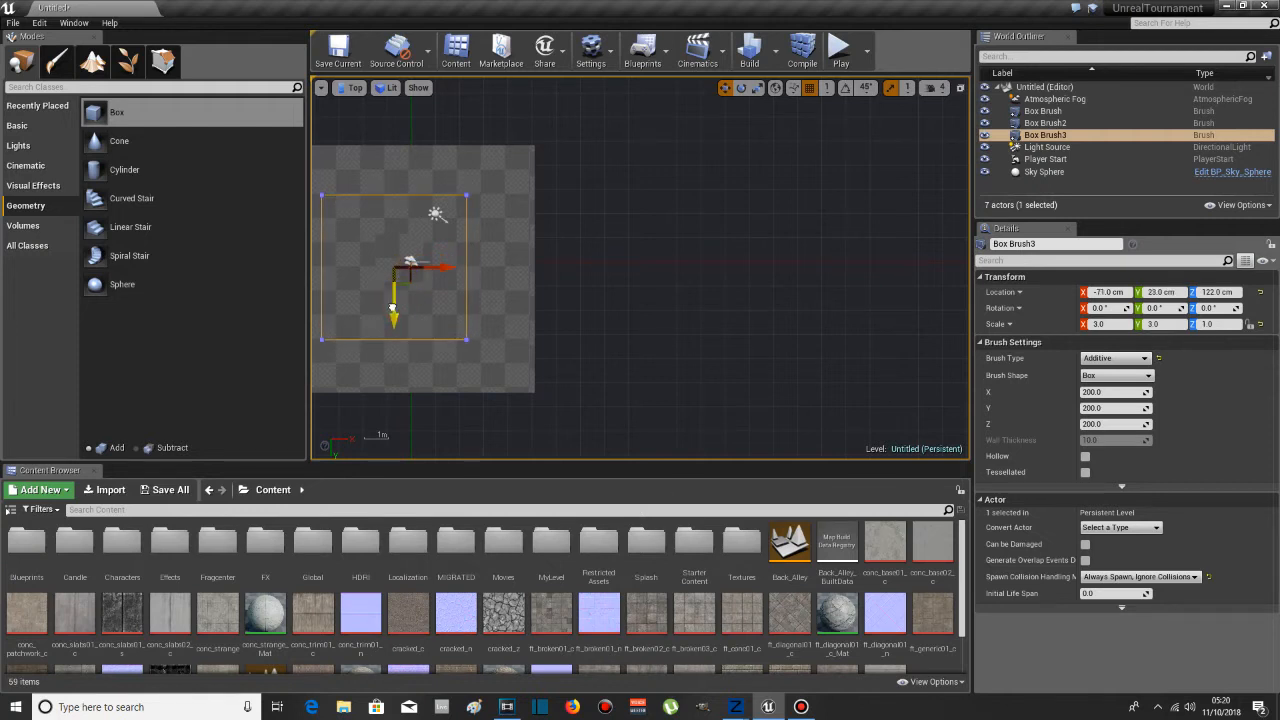
pyautogui.click(354, 88)
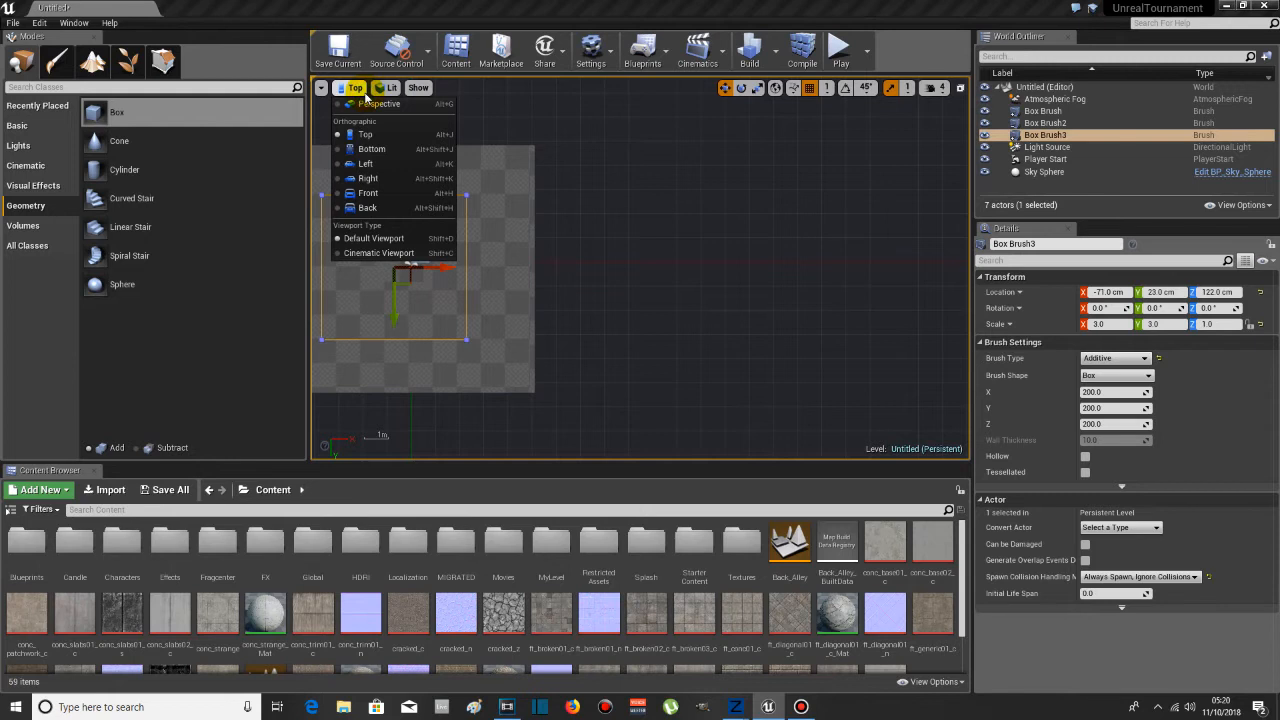
pyautogui.click(366, 164)
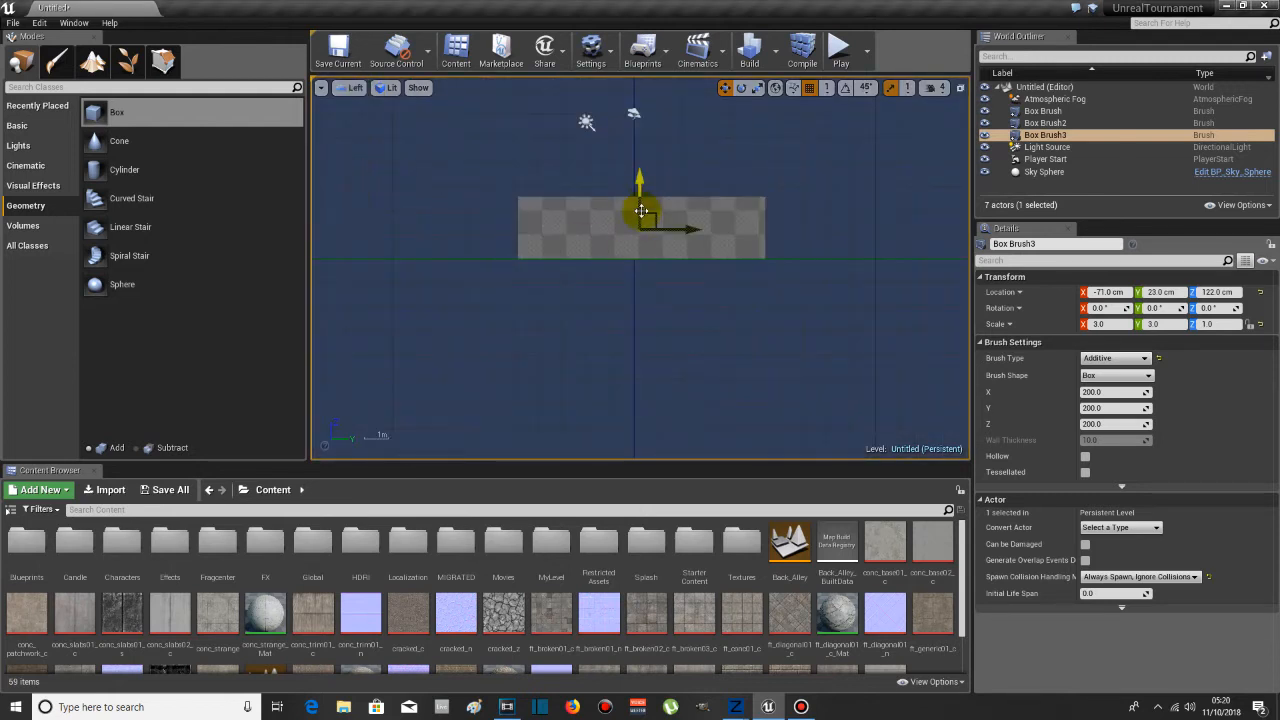
pyautogui.moveTo(640, 203); pyautogui.dragTo(637, 258)
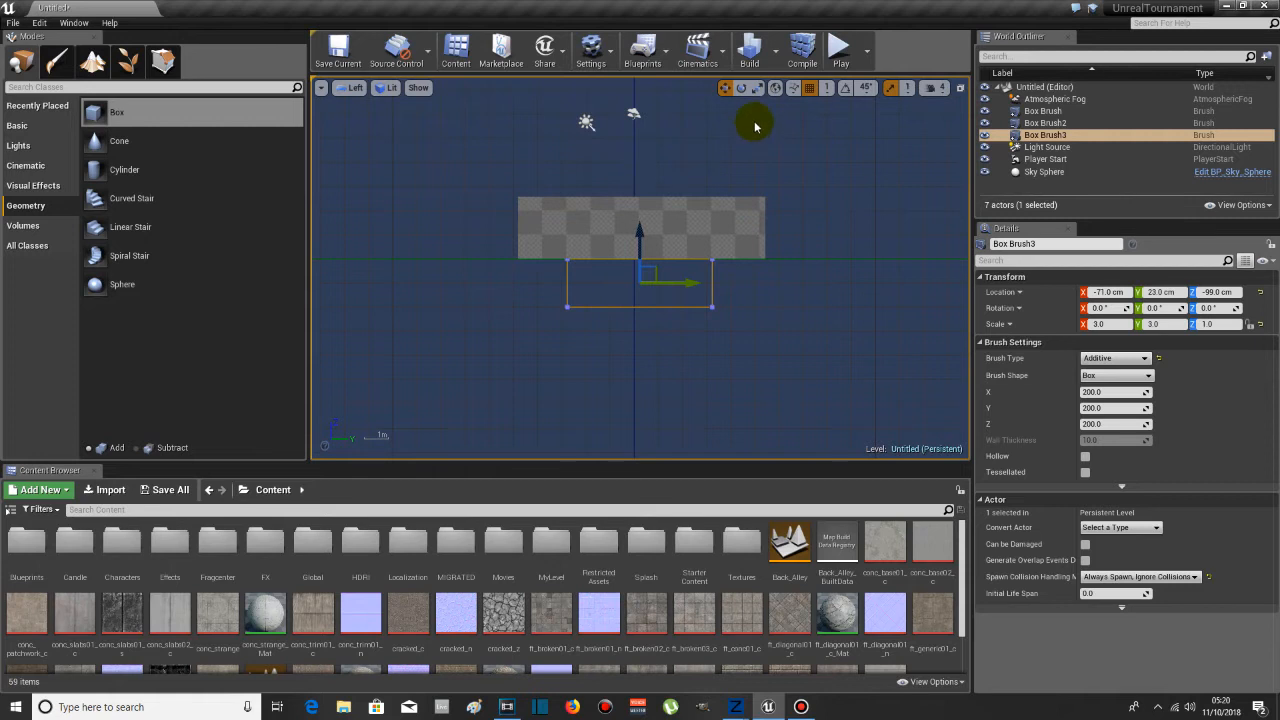
# - Build the geometry for the lower box, and add a subtractive cylinder brush over it in the left view
pyautogui.click(773, 61)
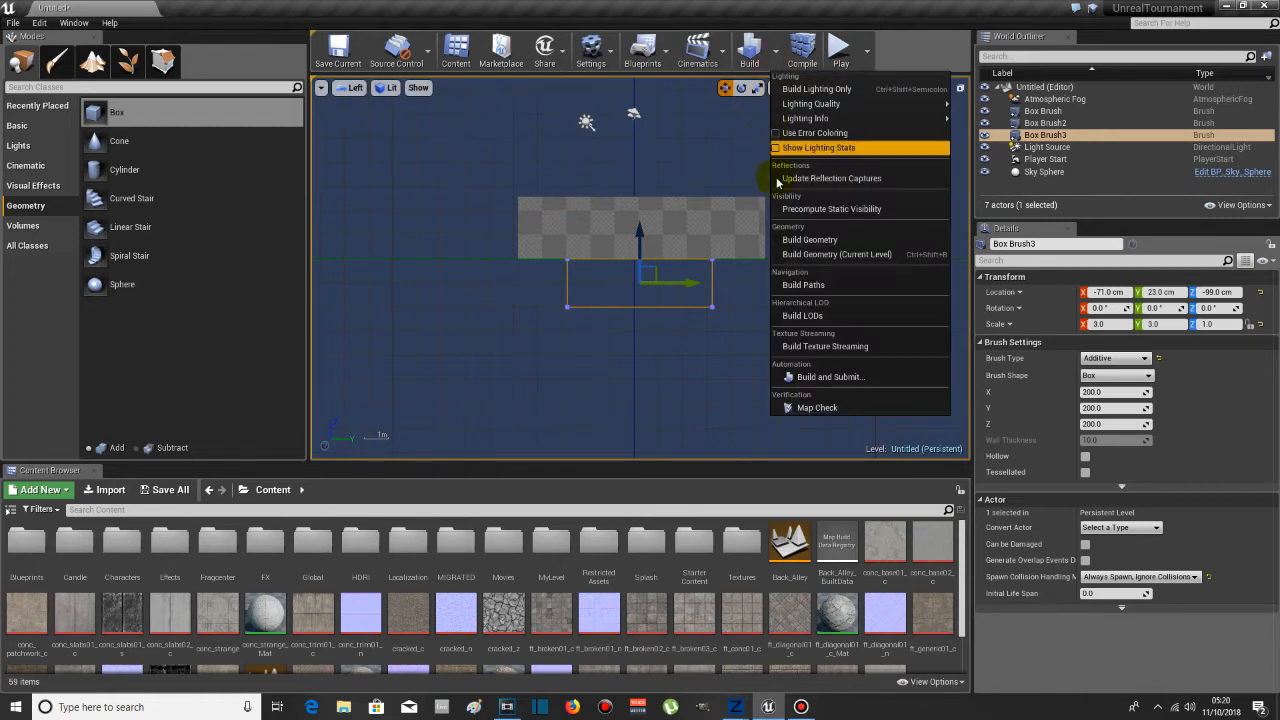
pyautogui.click(795, 243)
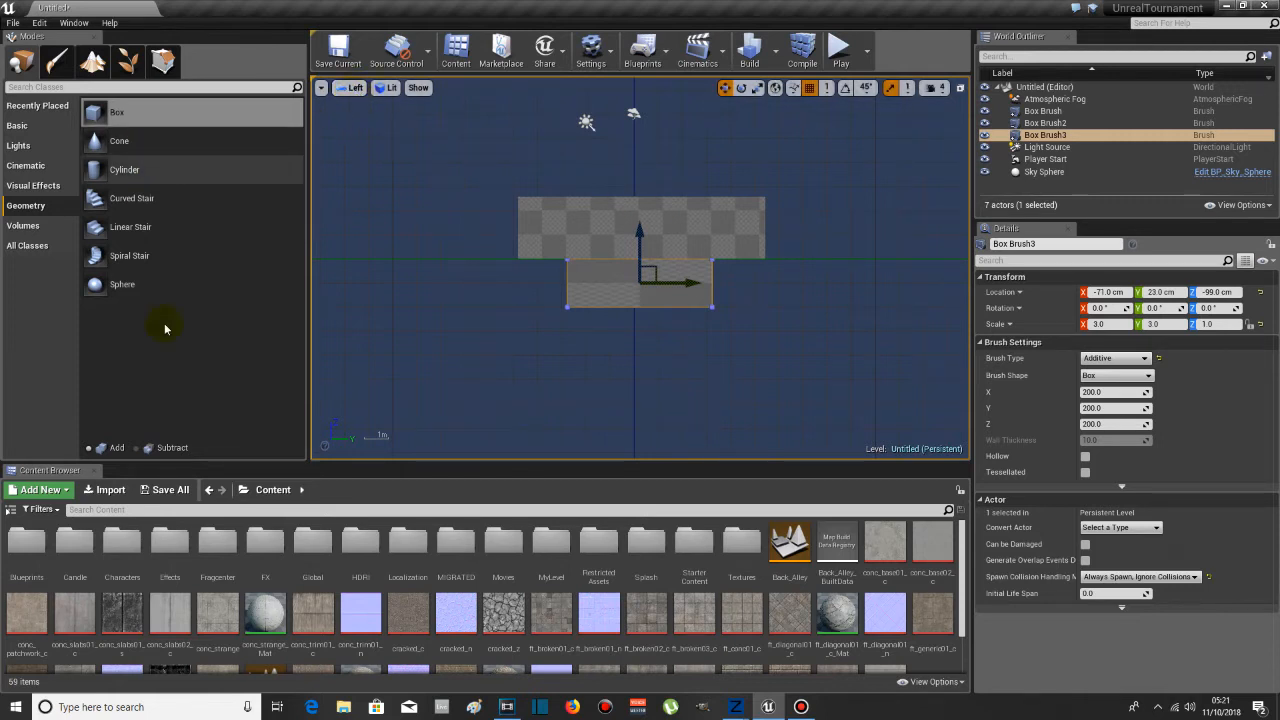
pyautogui.click(167, 453)
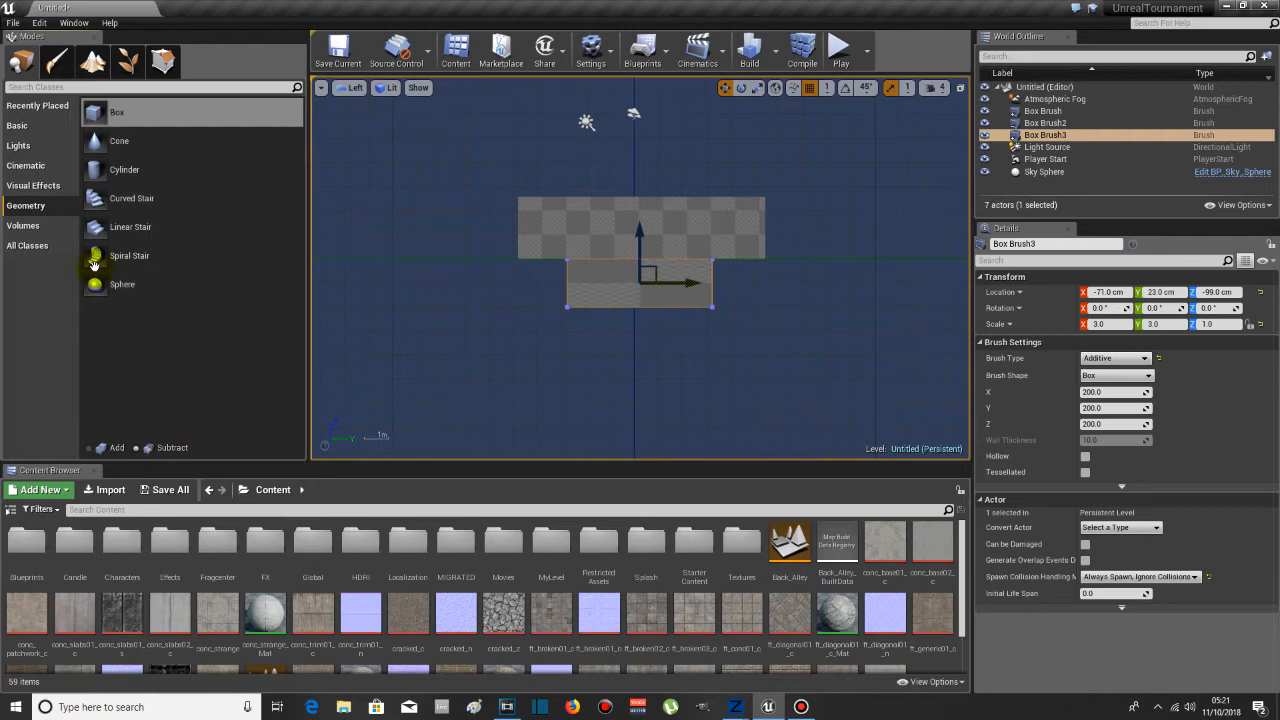
pyautogui.click(115, 177)
pyautogui.moveTo(115, 177); pyautogui.dragTo(624, 285)
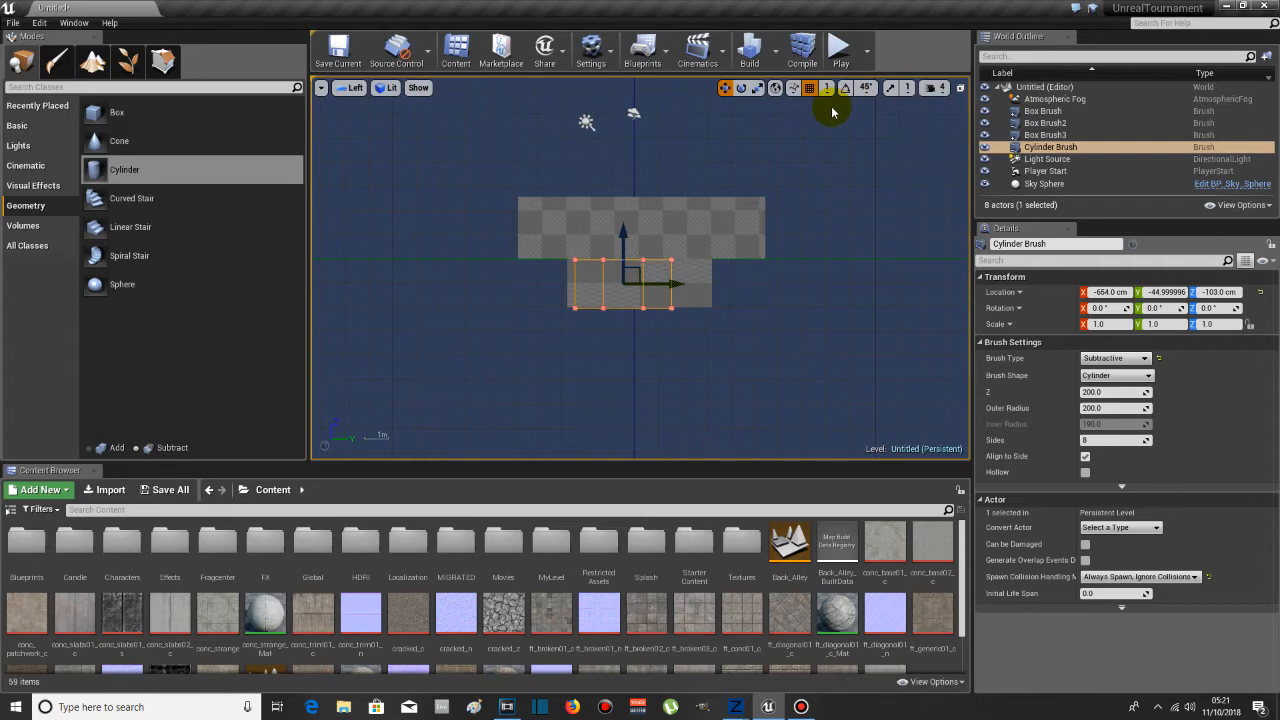
# - Scale the subtractive cylinder brush to about 0.79 in Z and move it to about X 2 cm, Y 48 cm, Z -47 cm
pyautogui.click(759, 90)
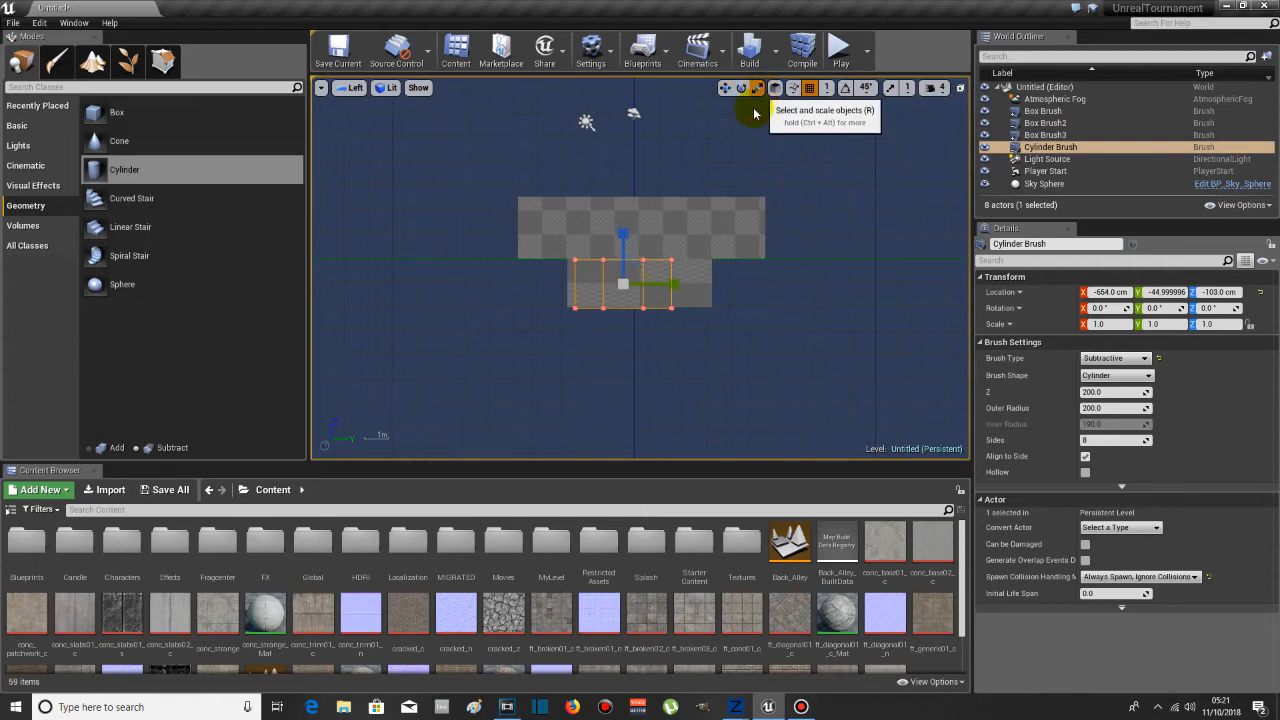
pyautogui.moveTo(620, 241)
pyautogui.mouseDown()
pyautogui.moveTo(620, 257)
pyautogui.moveTo(621, 241)
pyautogui.mouseUp()
pyautogui.click(725, 88)
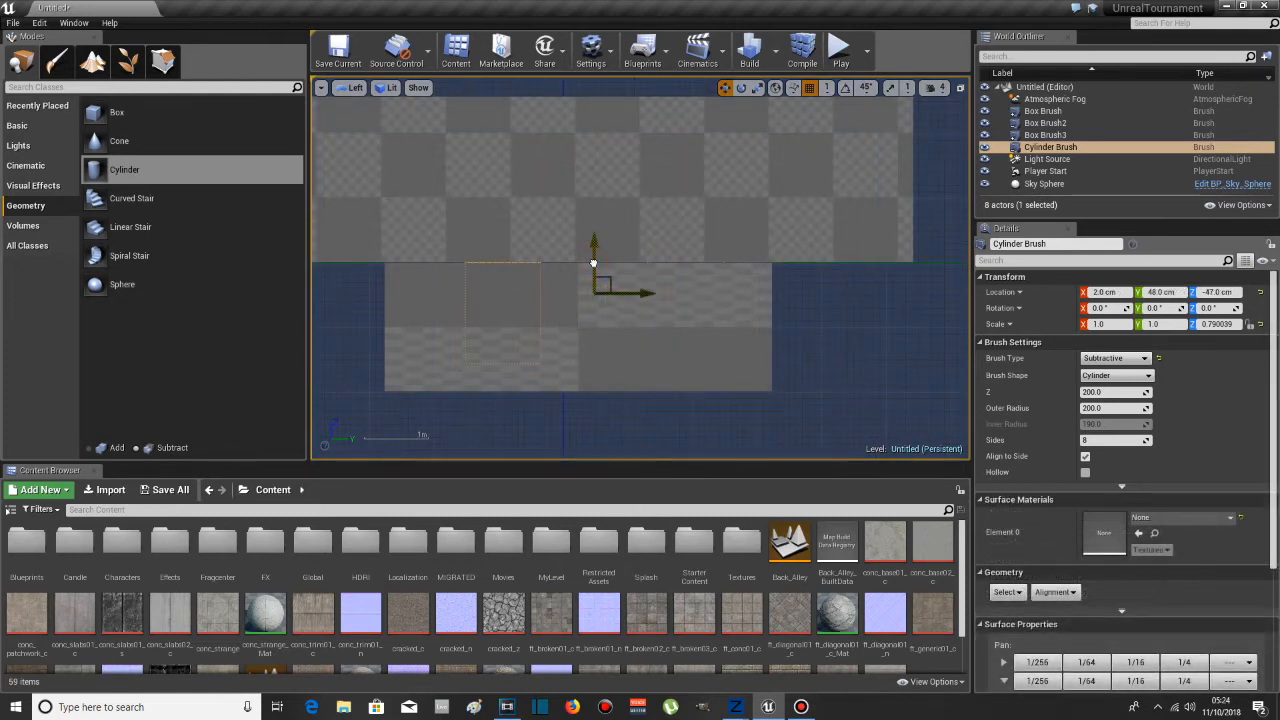
pyautogui.click(593, 262)
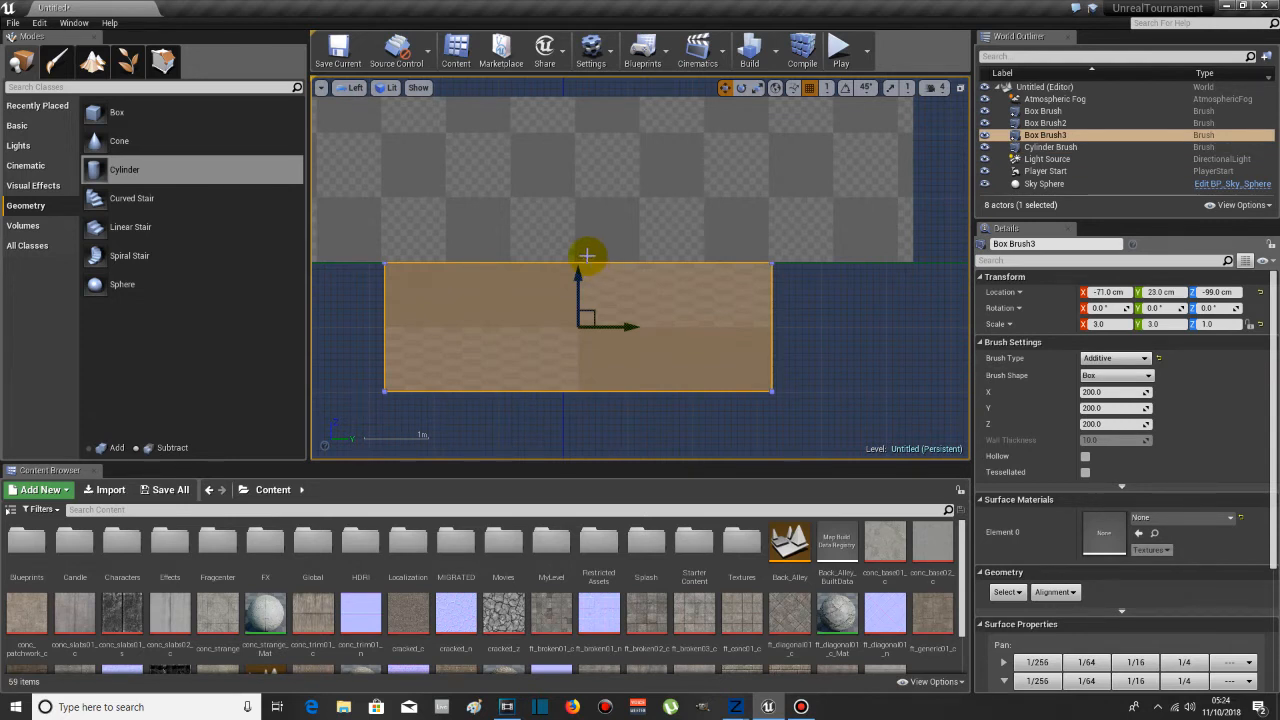
# - Build the geometry to cut the cylinder from the lower box and show the level in perspective
pyautogui.click(777, 55)
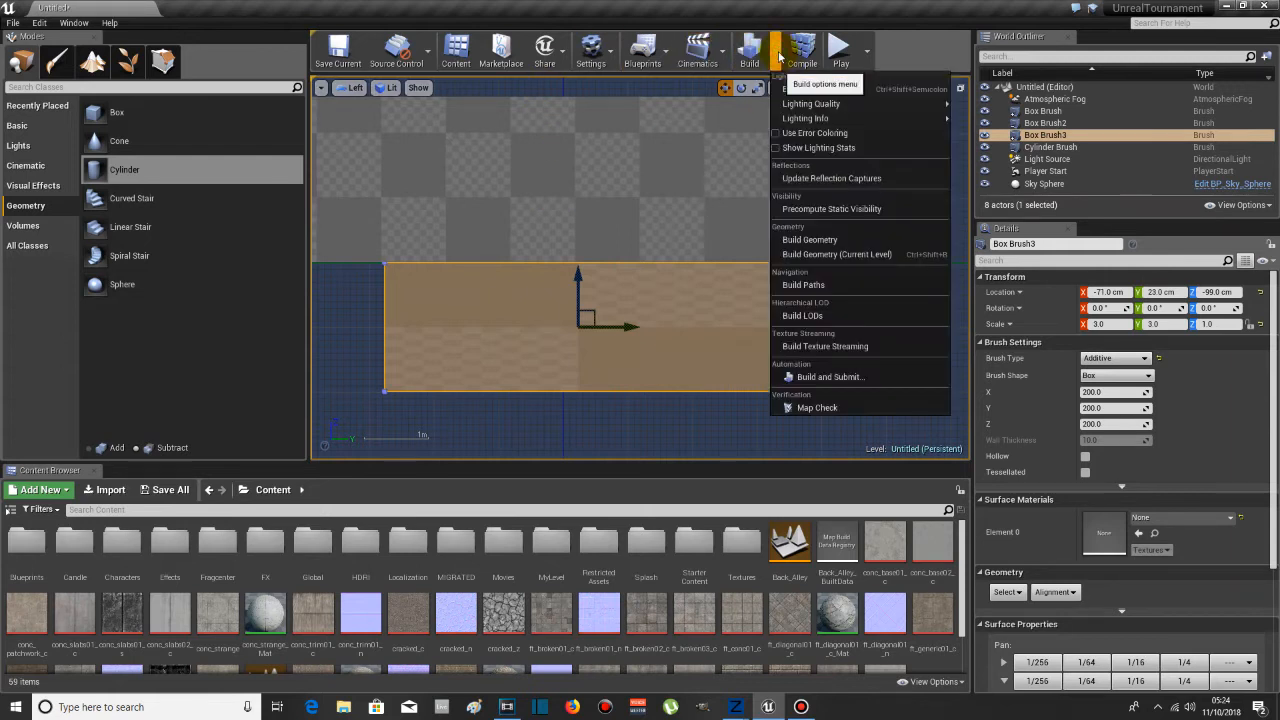
pyautogui.click(810, 240)
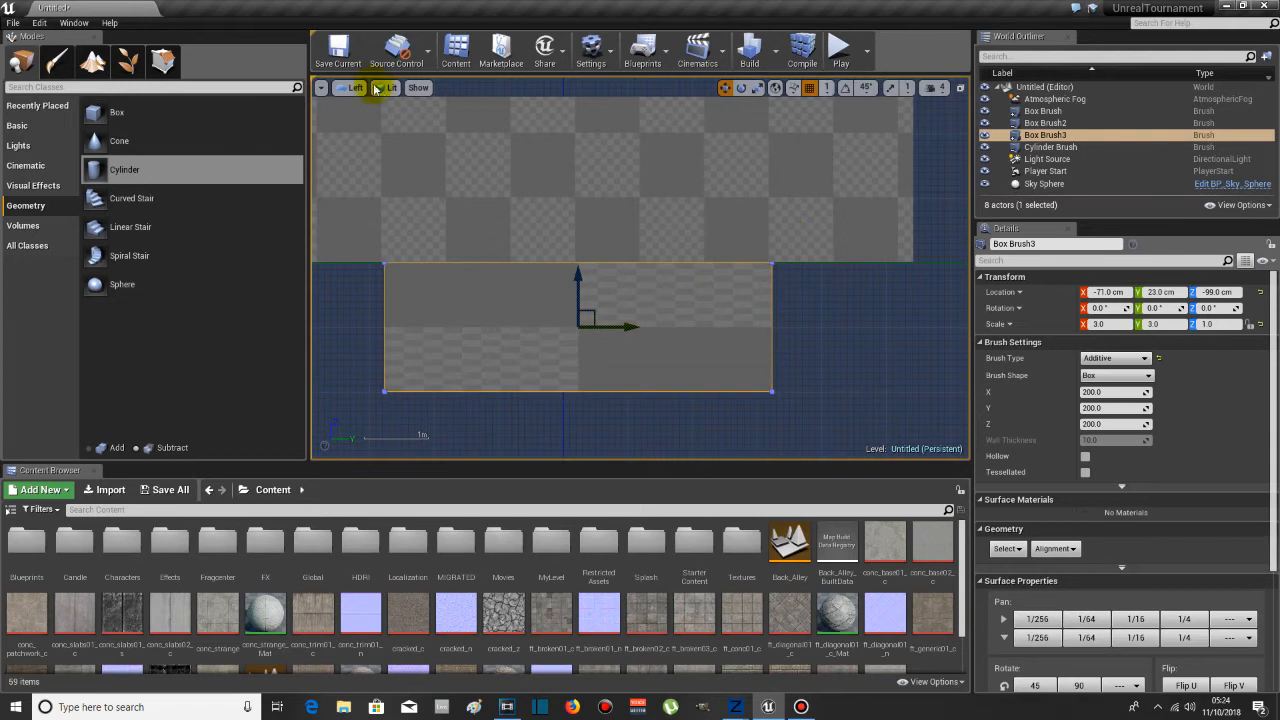
pyautogui.click(360, 88)
pyautogui.click(368, 100)
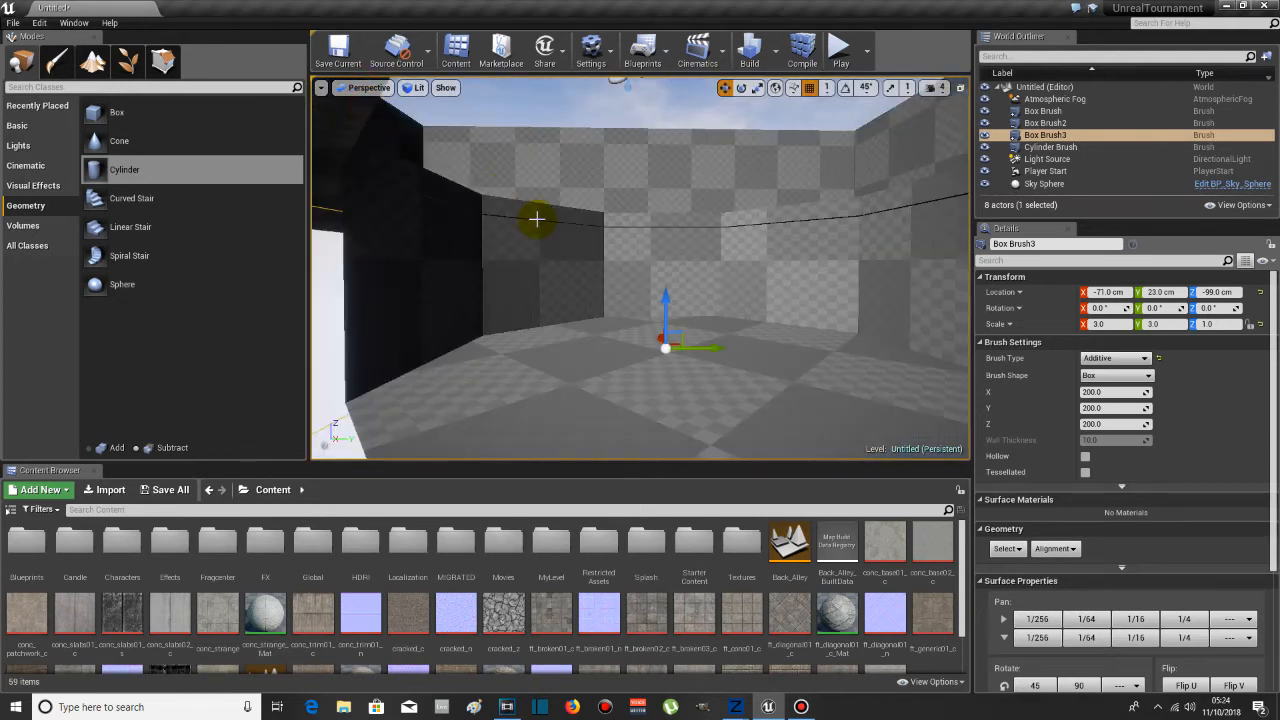
# - Examine the cylindrical cut in the room's floor from above, and the lower box's size and Hollow brush settings
pyautogui.scroll(-4, 537, 219)
pyautogui.moveTo(537, 218); pyautogui.dragTo(488, 10, button='middle')
pyautogui.moveTo(537, 218); pyautogui.dragTo(556, 360, button='right')
pyautogui.moveTo(537, 217); pyautogui.dragTo(537, 130, button='middle')
pyautogui.moveTo(537, 217); pyautogui.dragTo(535, 90, button='right')
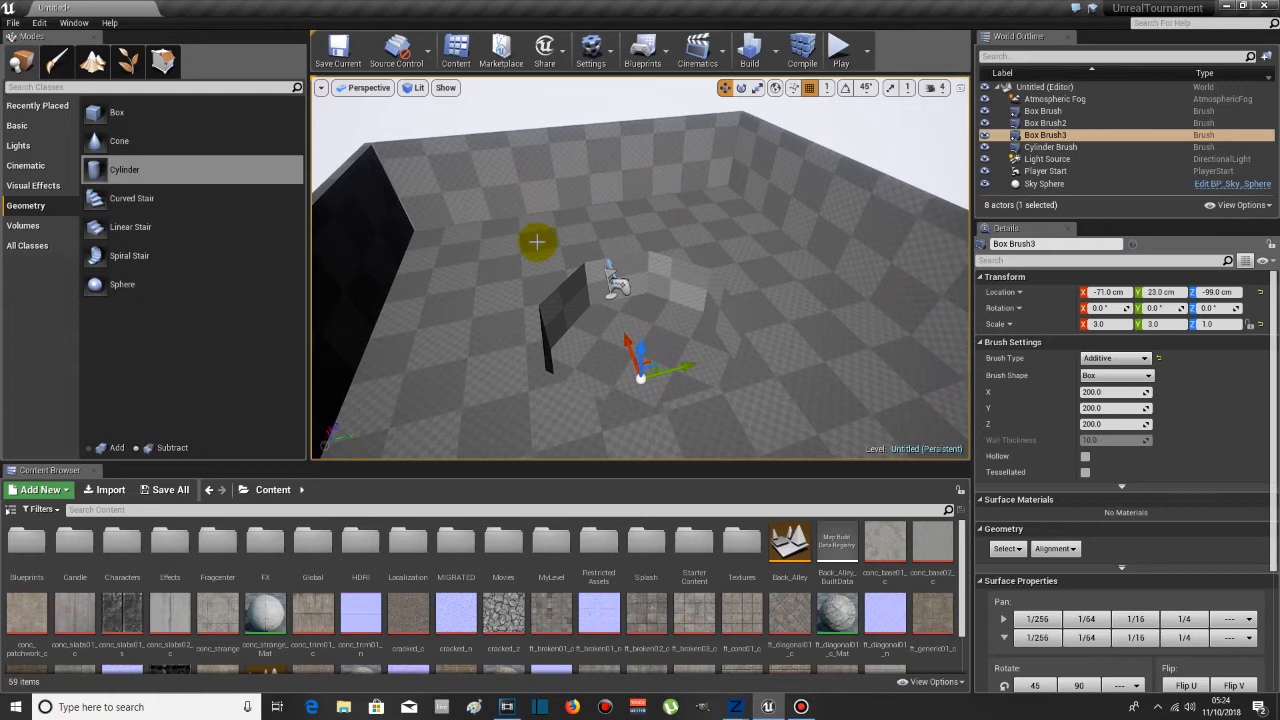
pyautogui.scroll(3, 576, 298)
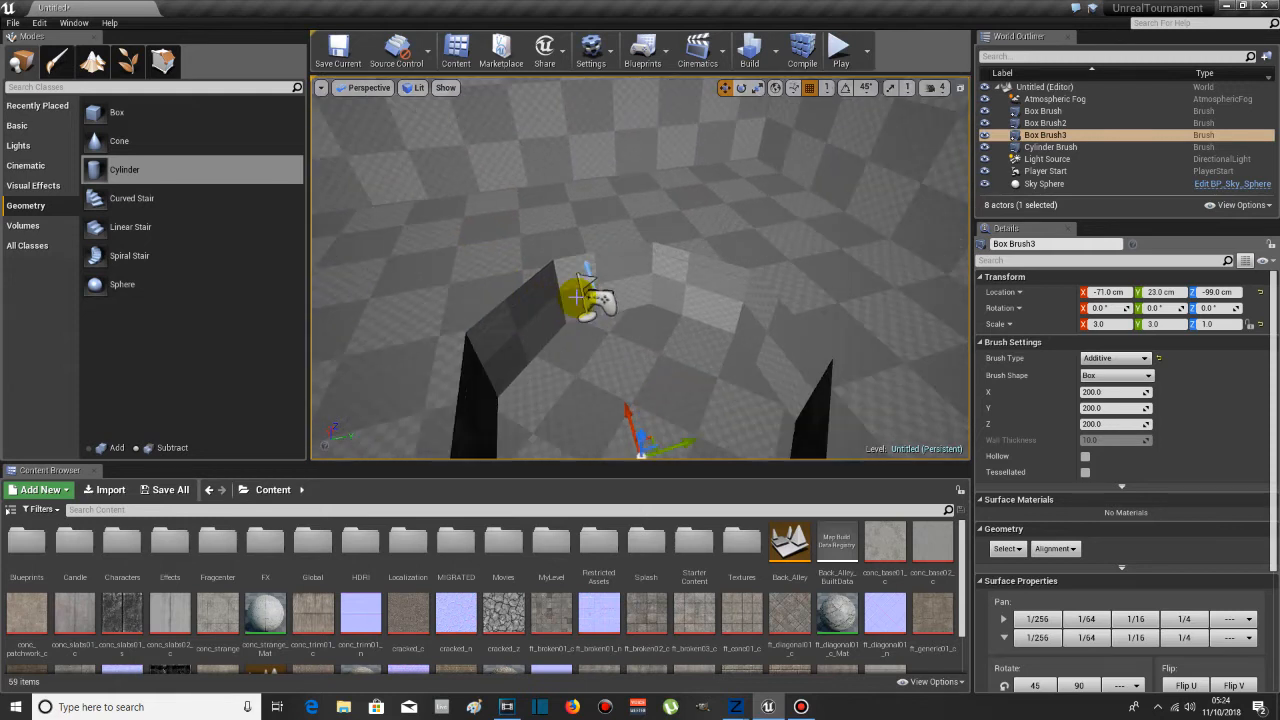
pyautogui.moveTo(688, 316); pyautogui.dragTo(634, 318, button='right')
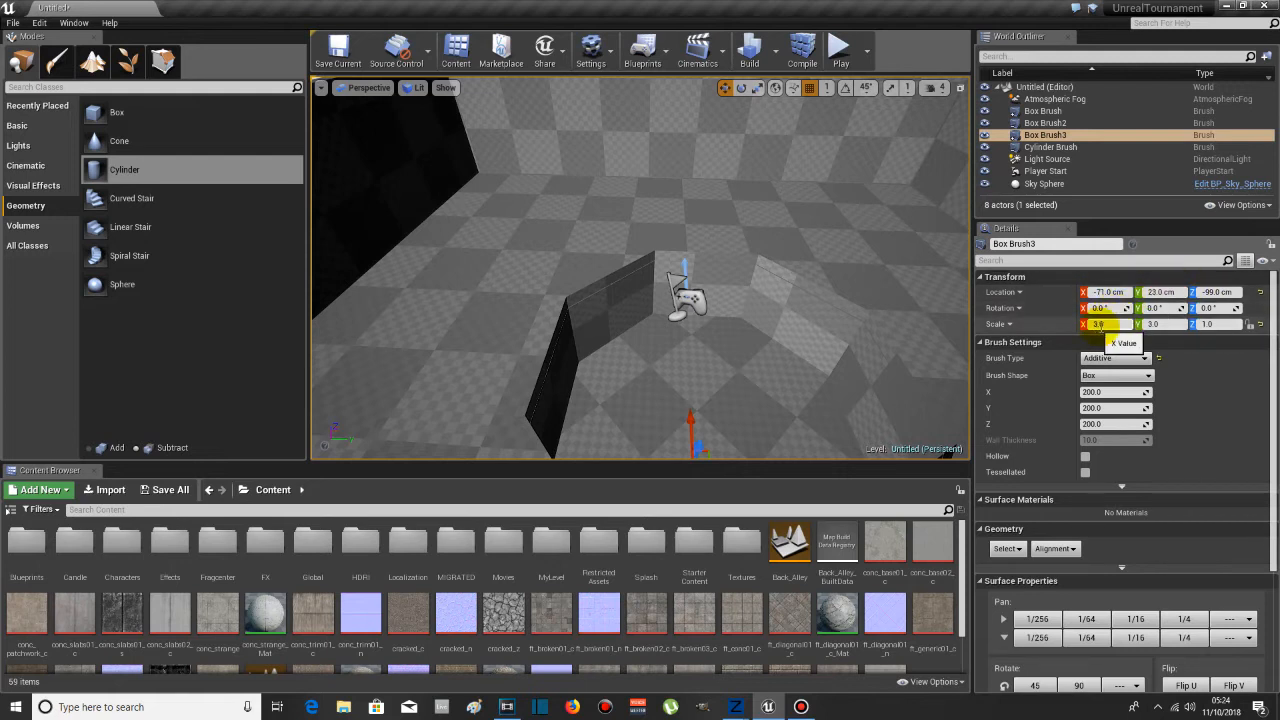
pyautogui.click(1080, 392)
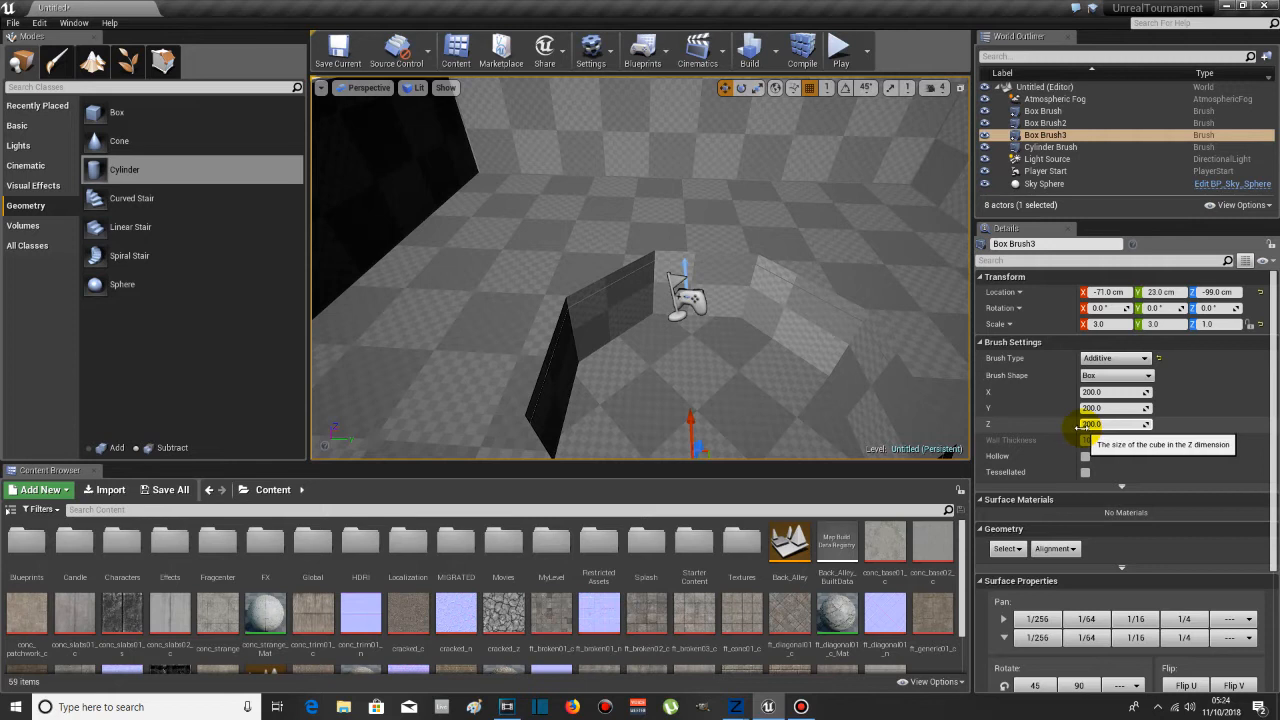
pyautogui.scroll(-1, 1075, 422)
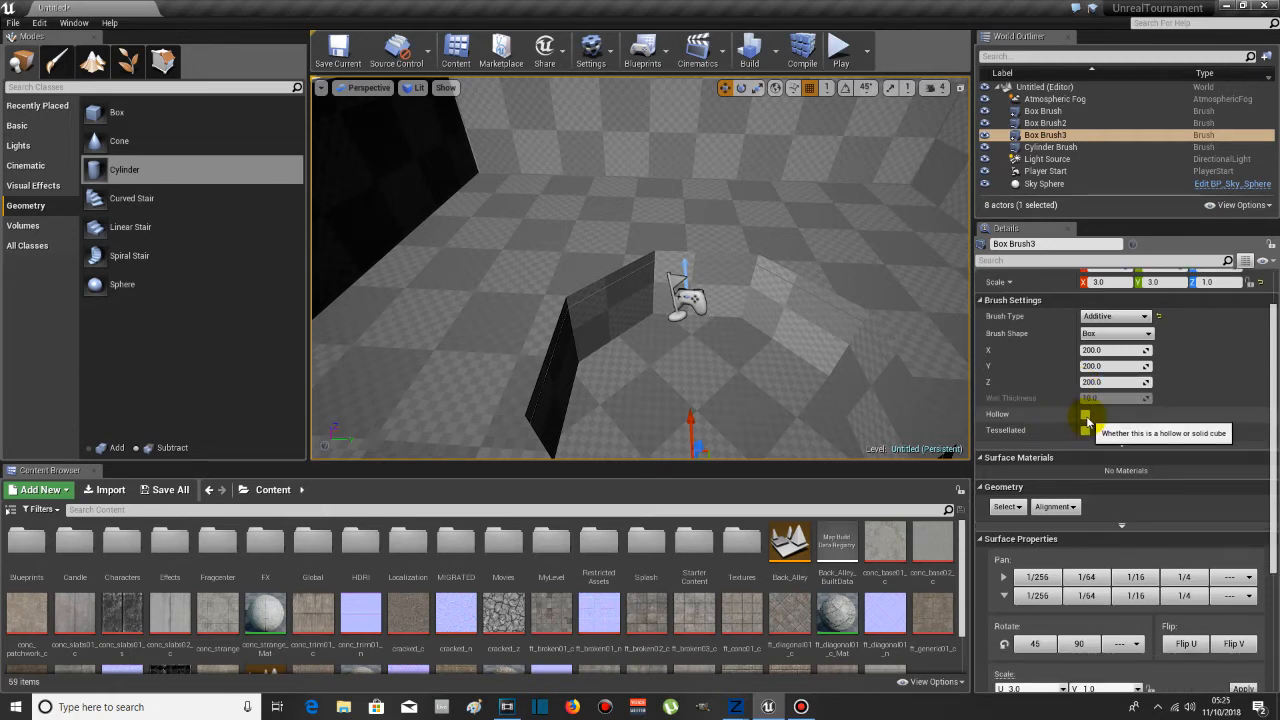
# - Add a subtractive box brush beside the room and set its size to X 1024, Y 1024 and Z 256
pyautogui.scroll(-3, 843, 366)
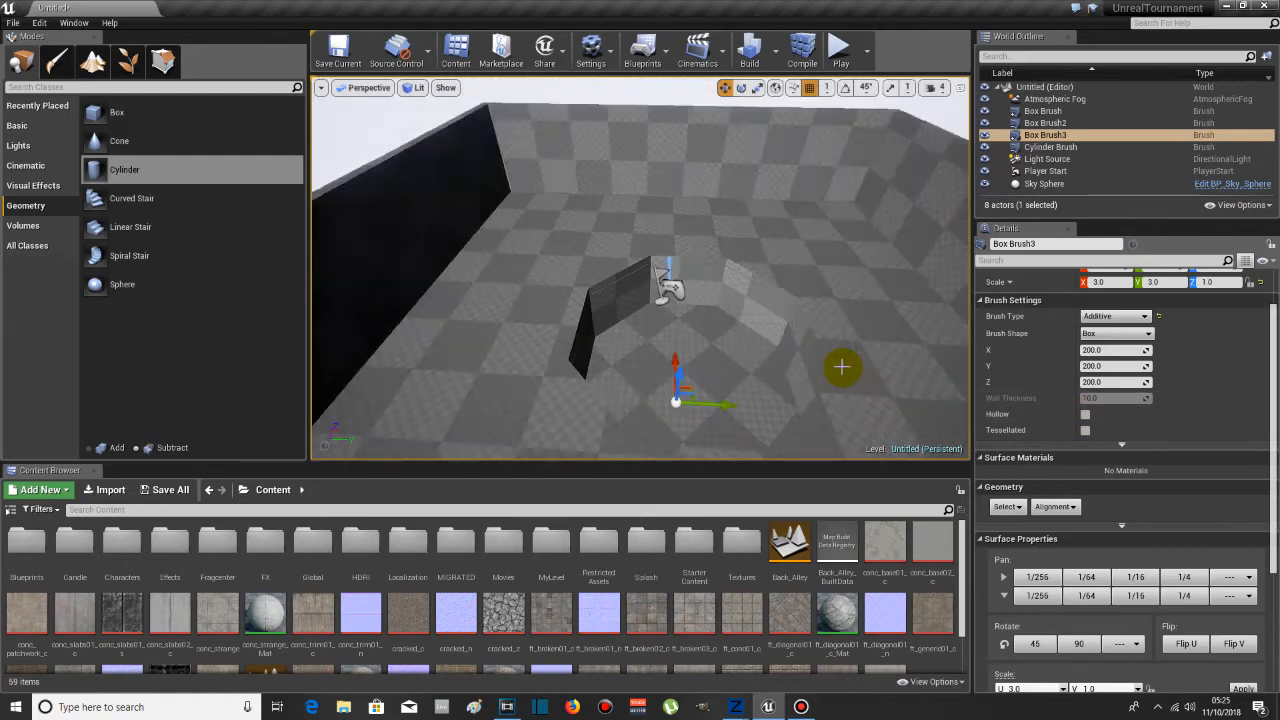
pyautogui.scroll(-5, 843, 366)
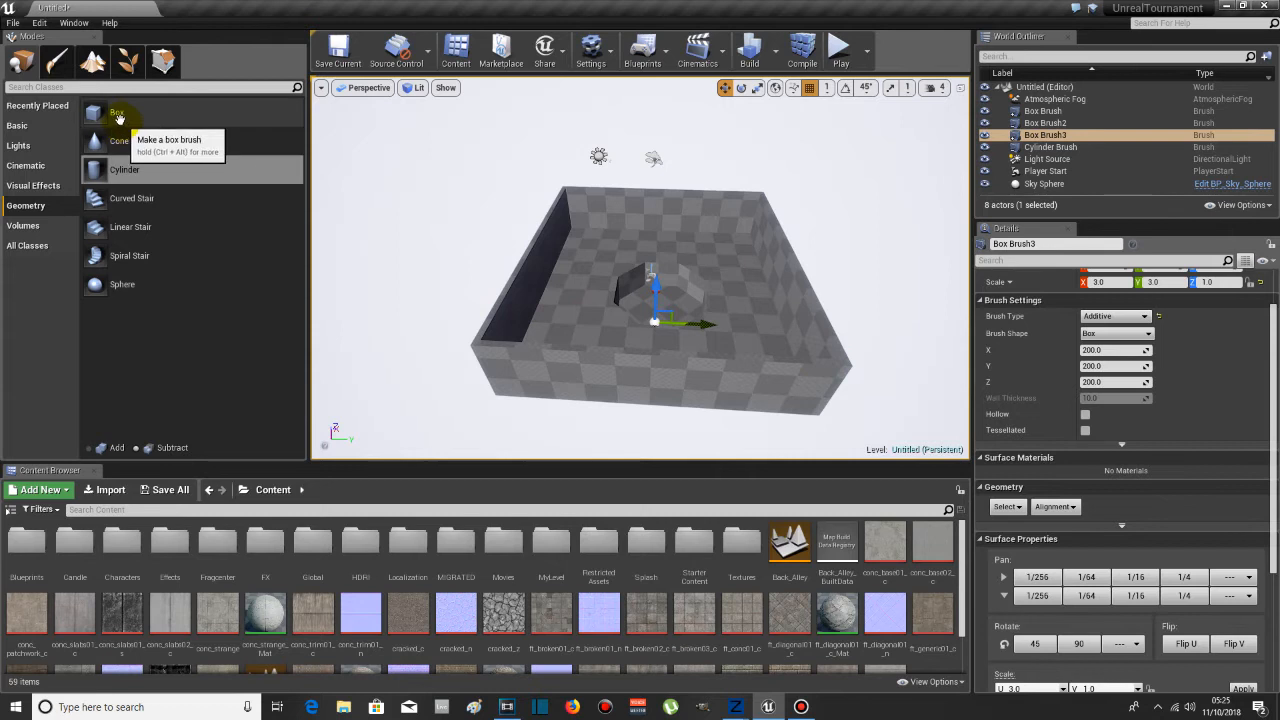
pyautogui.moveTo(119, 120)
pyautogui.mouseDown()
pyautogui.moveTo(389, 205)
pyautogui.moveTo(437, 240)
pyautogui.moveTo(445, 267)
pyautogui.mouseUp()
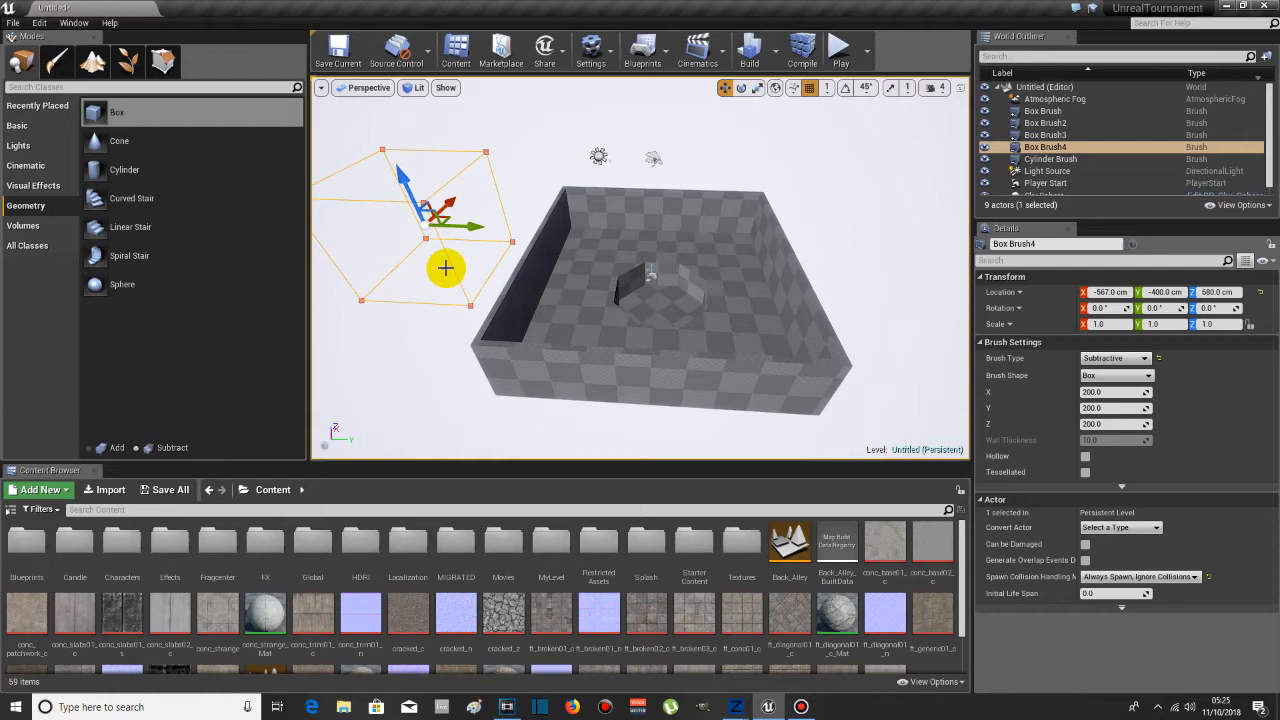
pyautogui.click(1100, 392)
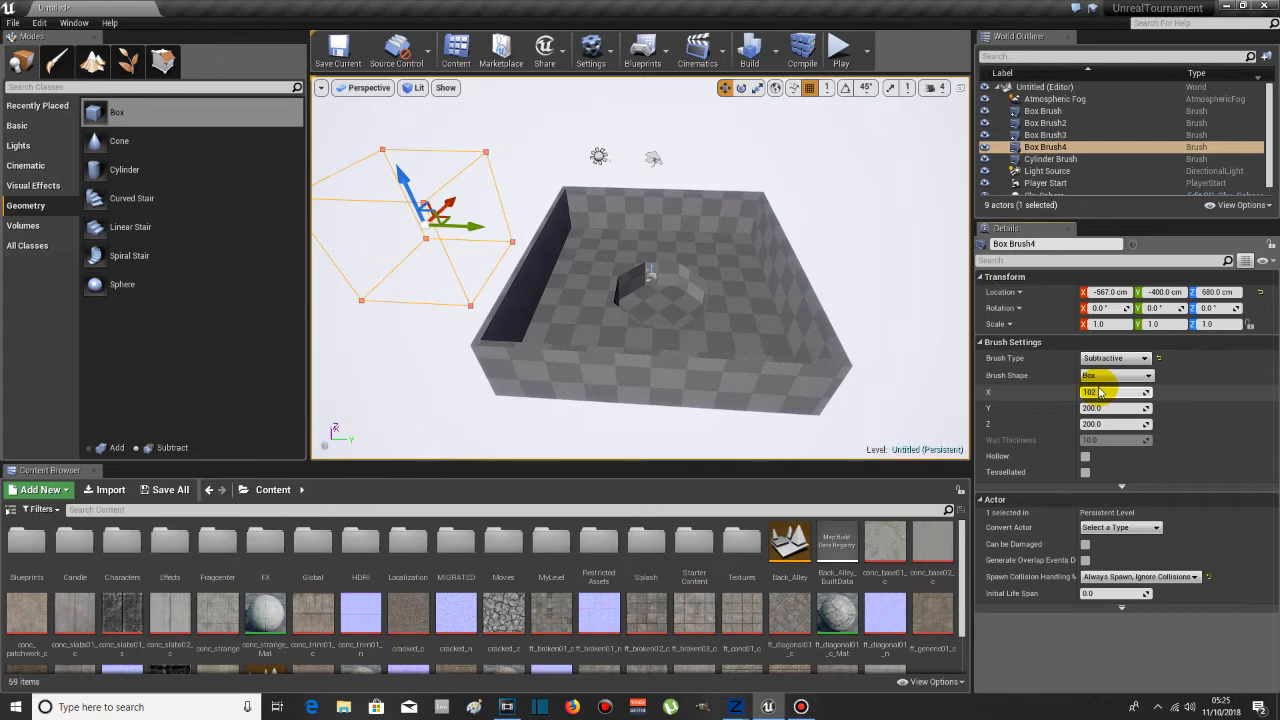
pyautogui.press('Tab')
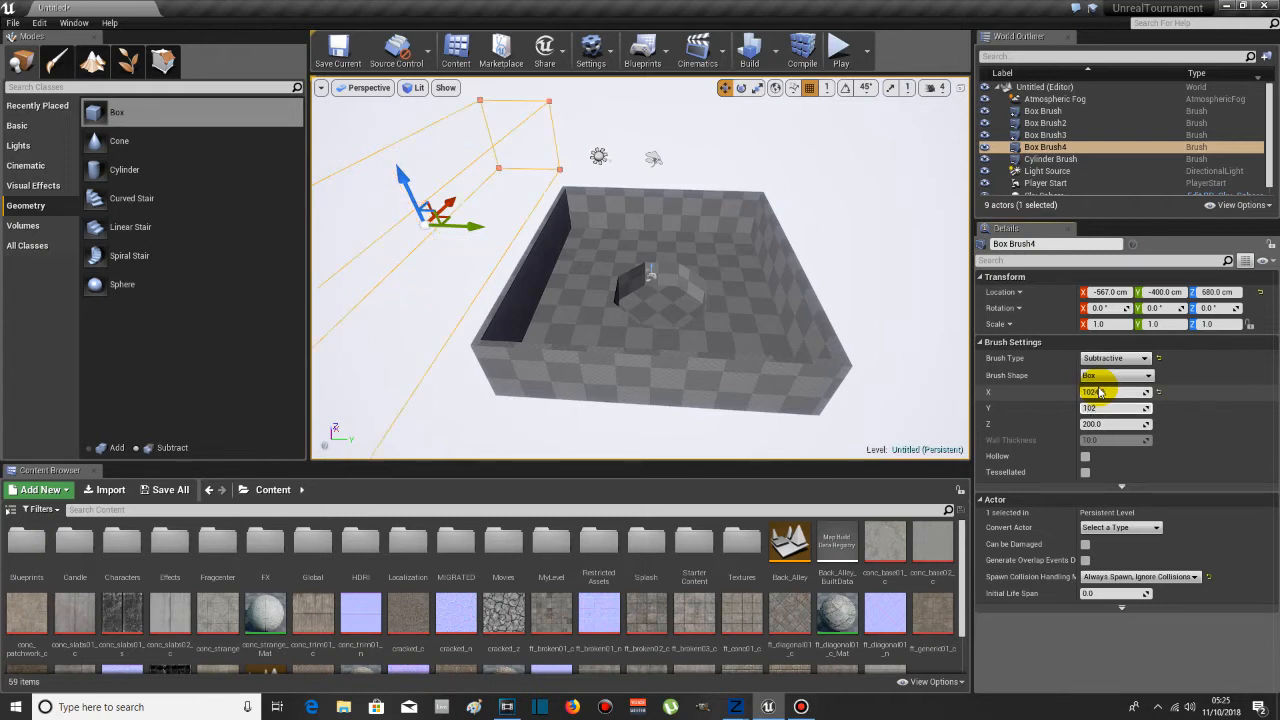
pyautogui.press('Tab')
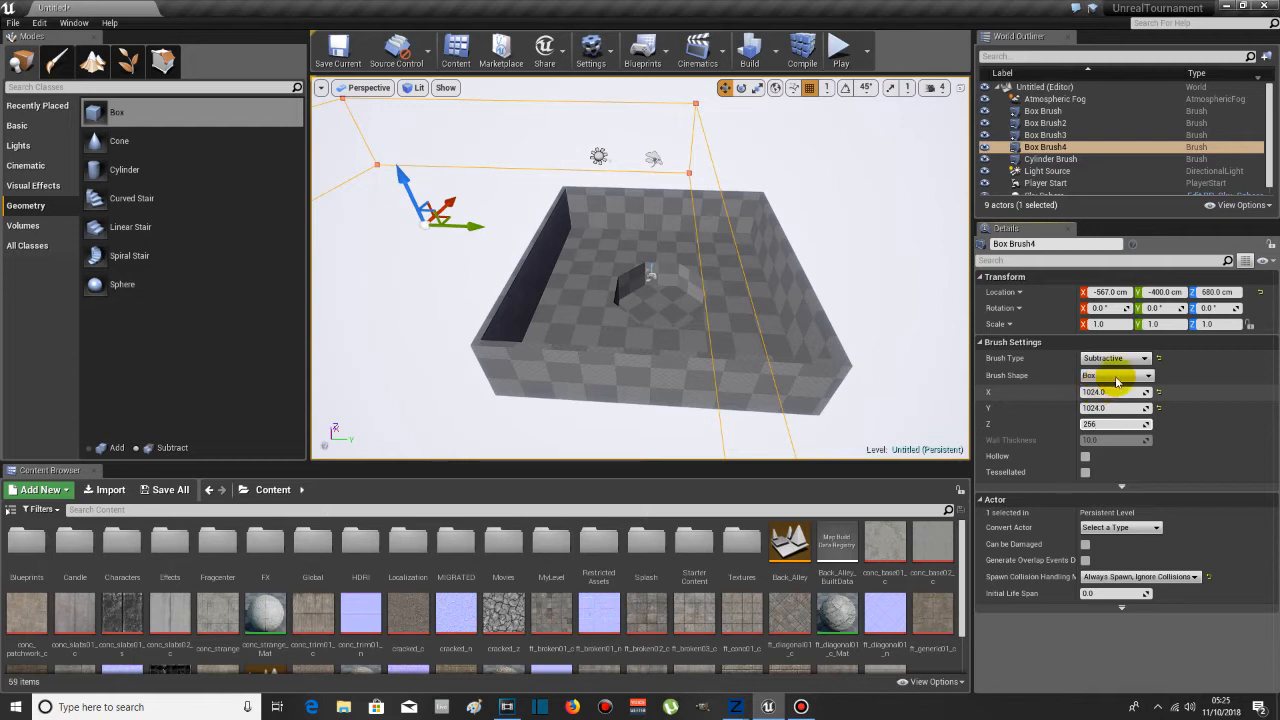
# - Make the new box brush hollow with a wall thickness of 16
pyautogui.click(1086, 457)
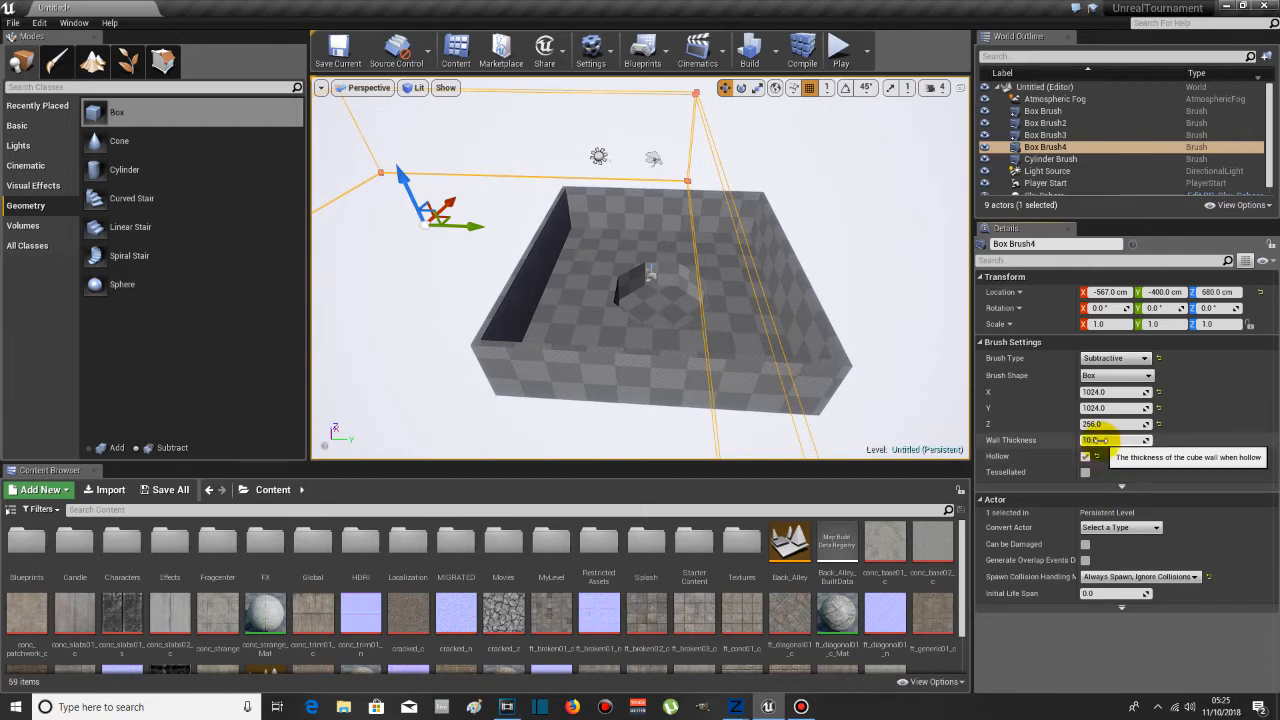
pyautogui.moveTo(1095, 440)
pyautogui.mouseDown()
pyautogui.moveTo(1078, 440)
pyautogui.moveTo(1097, 441)
pyautogui.mouseUp()
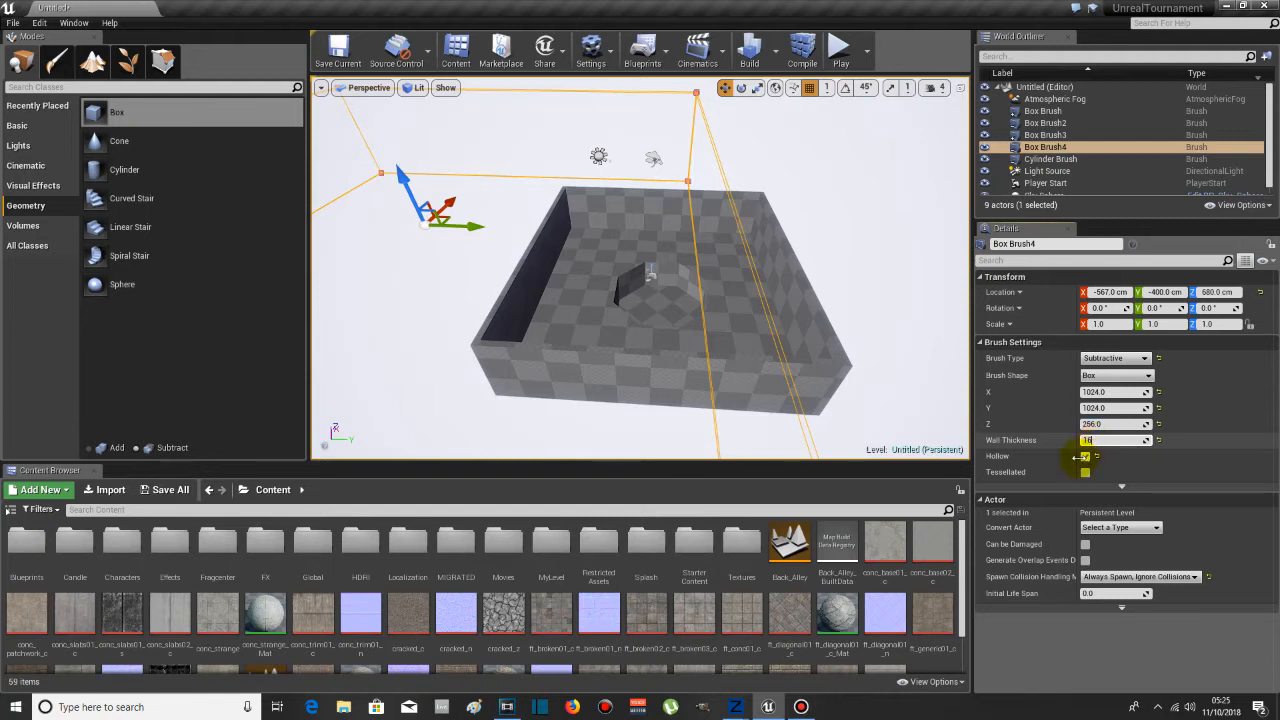
pyautogui.scroll(-5, 836, 342)
pyautogui.scroll(-1, 836, 342)
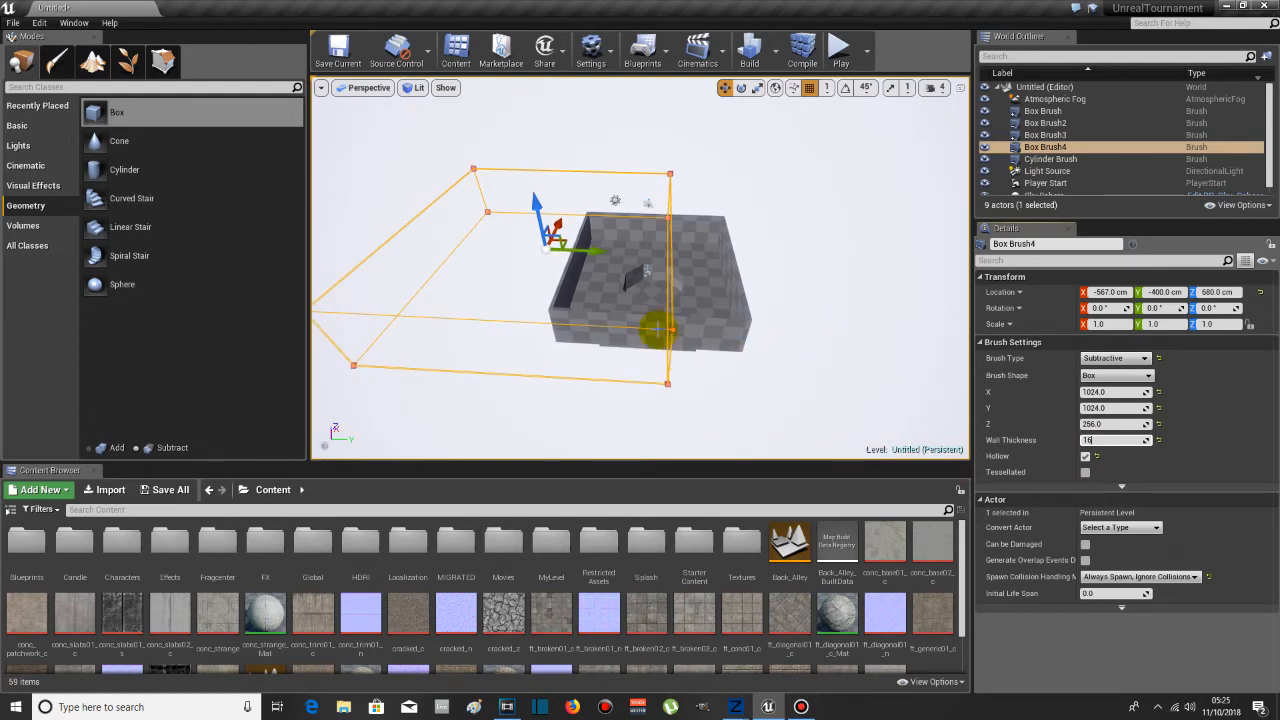
# - In the top view, move the hollow box brush to X -1023 cm, Y 25 cm so it sits against the room's edge
pyautogui.click(368, 88)
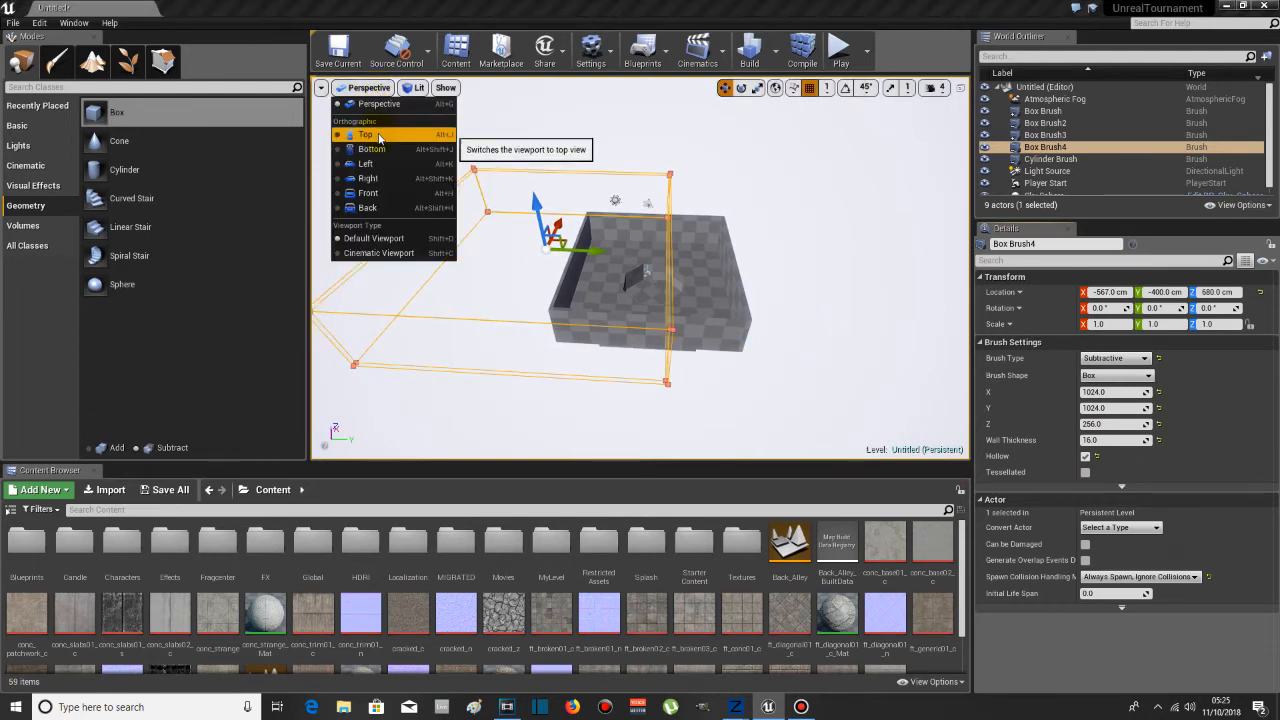
pyautogui.click(378, 134)
pyautogui.scroll(-6, 524, 233)
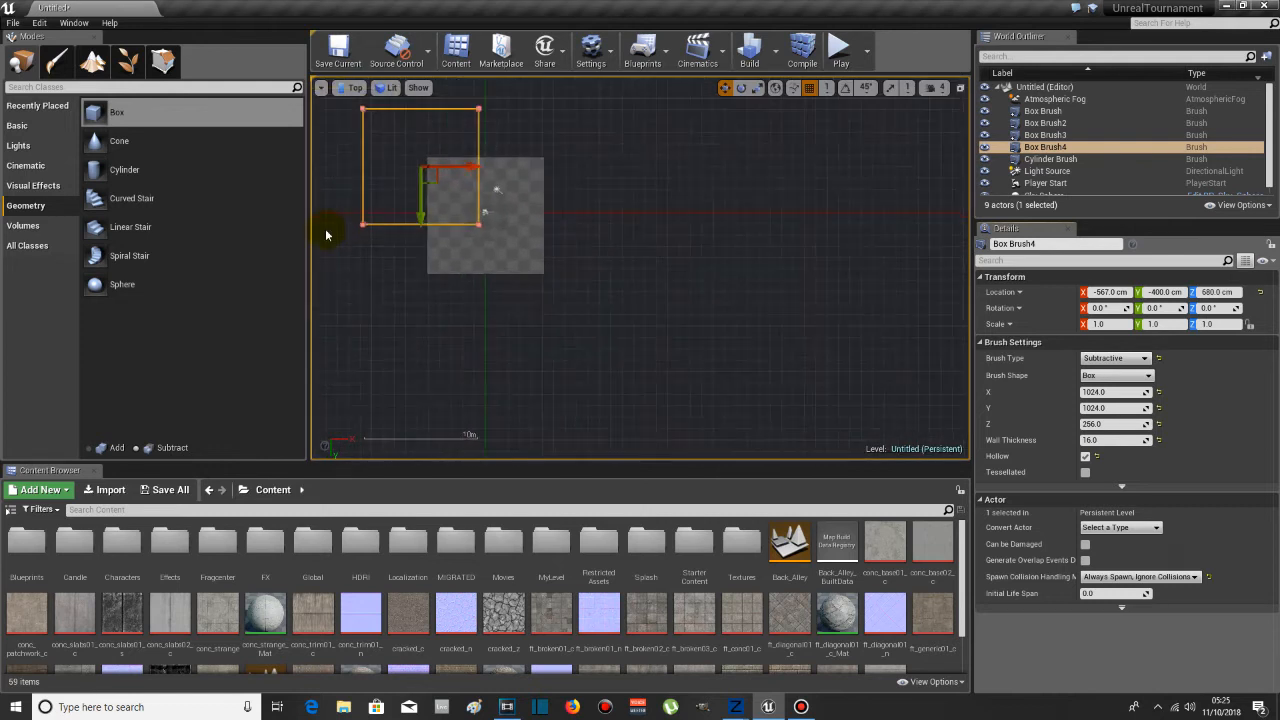
pyautogui.scroll(2, 331, 228)
pyautogui.moveTo(436, 181)
pyautogui.mouseDown()
pyautogui.moveTo(430, 261)
pyautogui.moveTo(426, 236)
pyautogui.mouseUp()
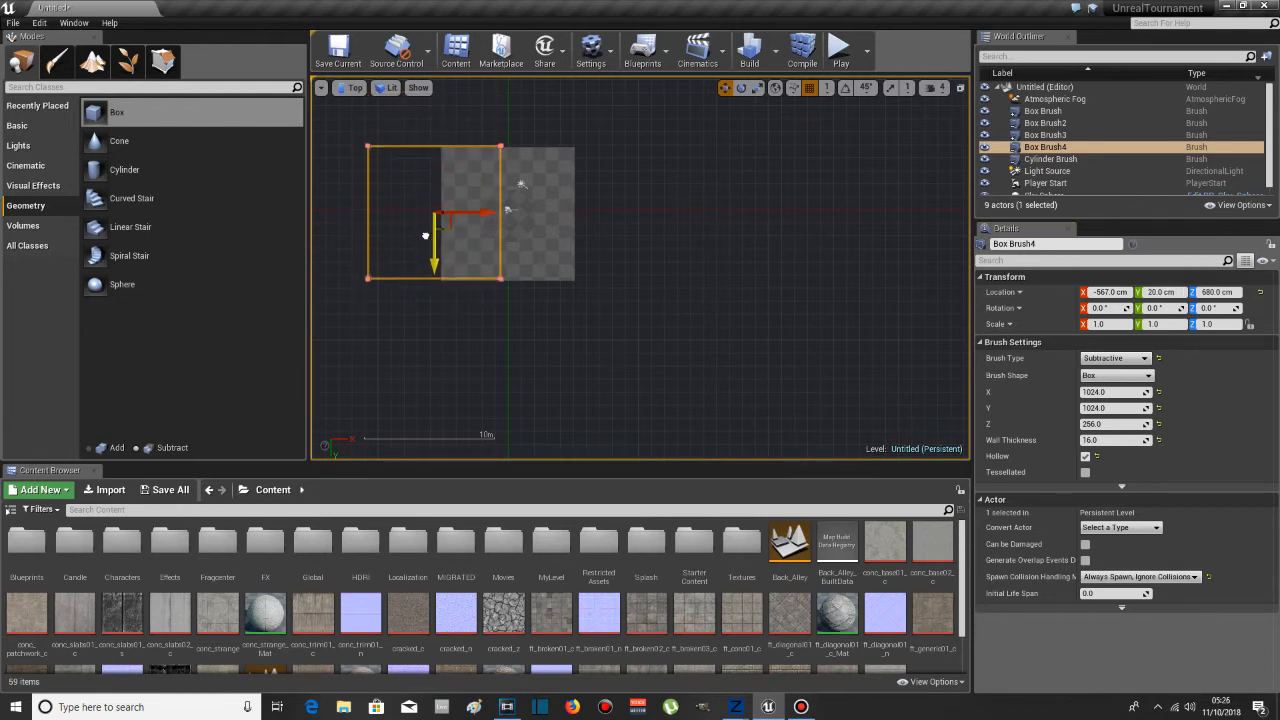
pyautogui.moveTo(466, 213)
pyautogui.mouseDown()
pyautogui.moveTo(394, 213)
pyautogui.moveTo(408, 213)
pyautogui.mouseUp()
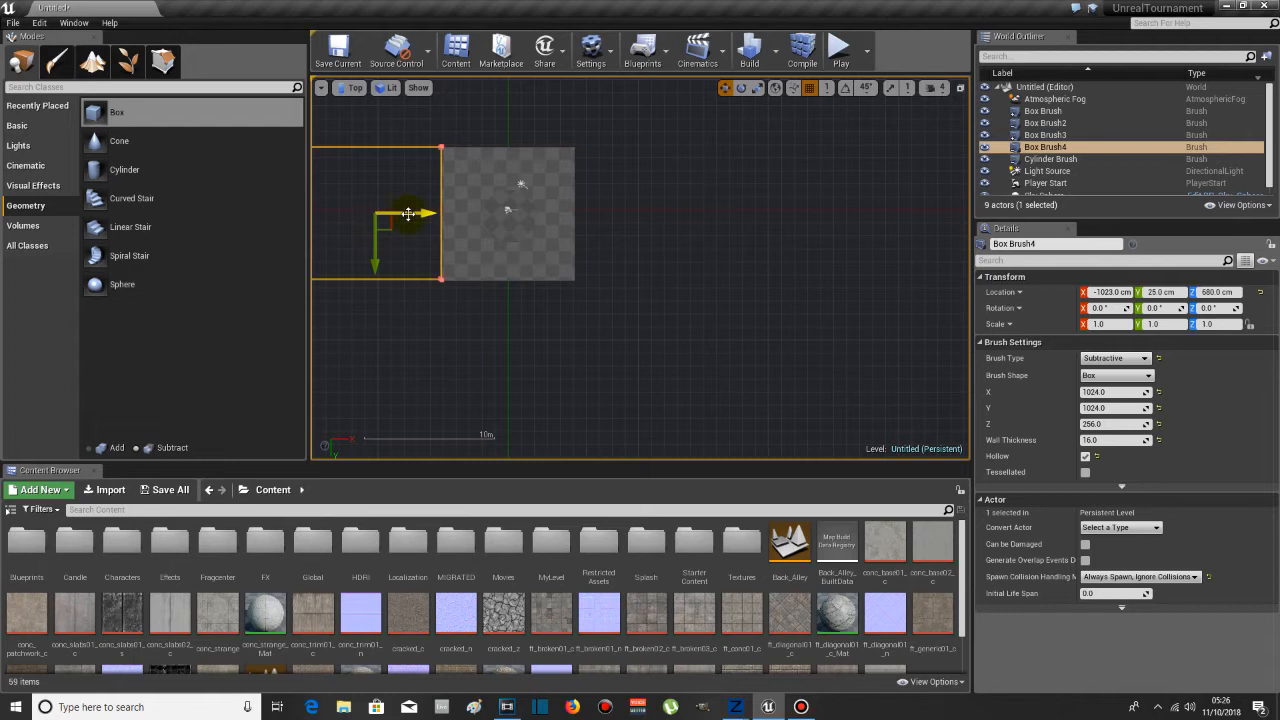
# - Build the geometry with the hollow box brush in place and check the result in perspective
pyautogui.click(776, 57)
pyautogui.click(793, 243)
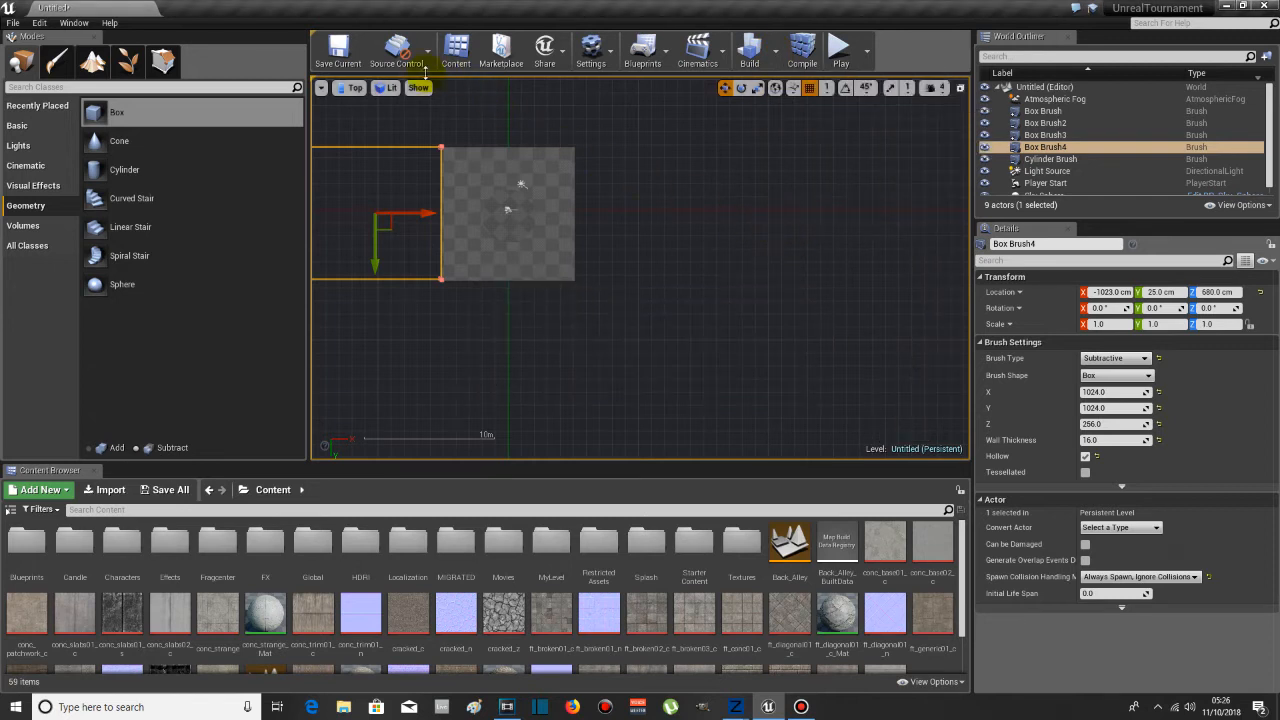
pyautogui.click(350, 88)
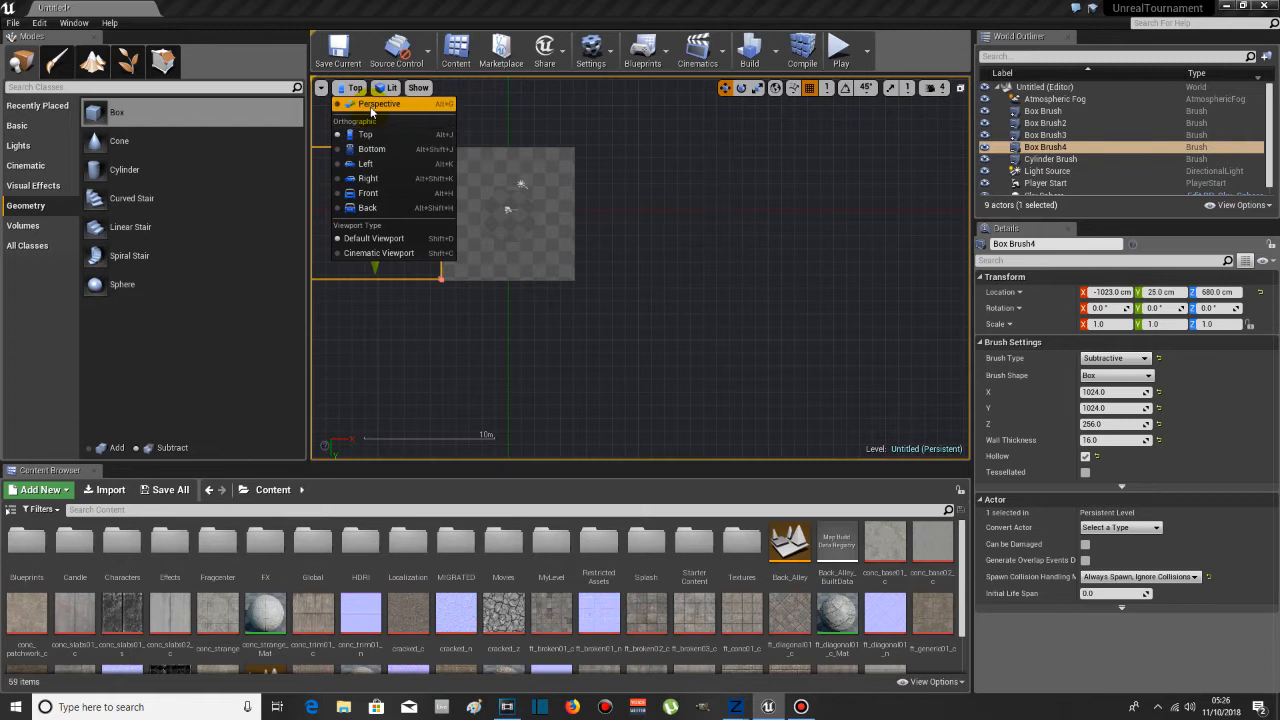
pyautogui.click(372, 104)
pyautogui.scroll(-8, 583, 219)
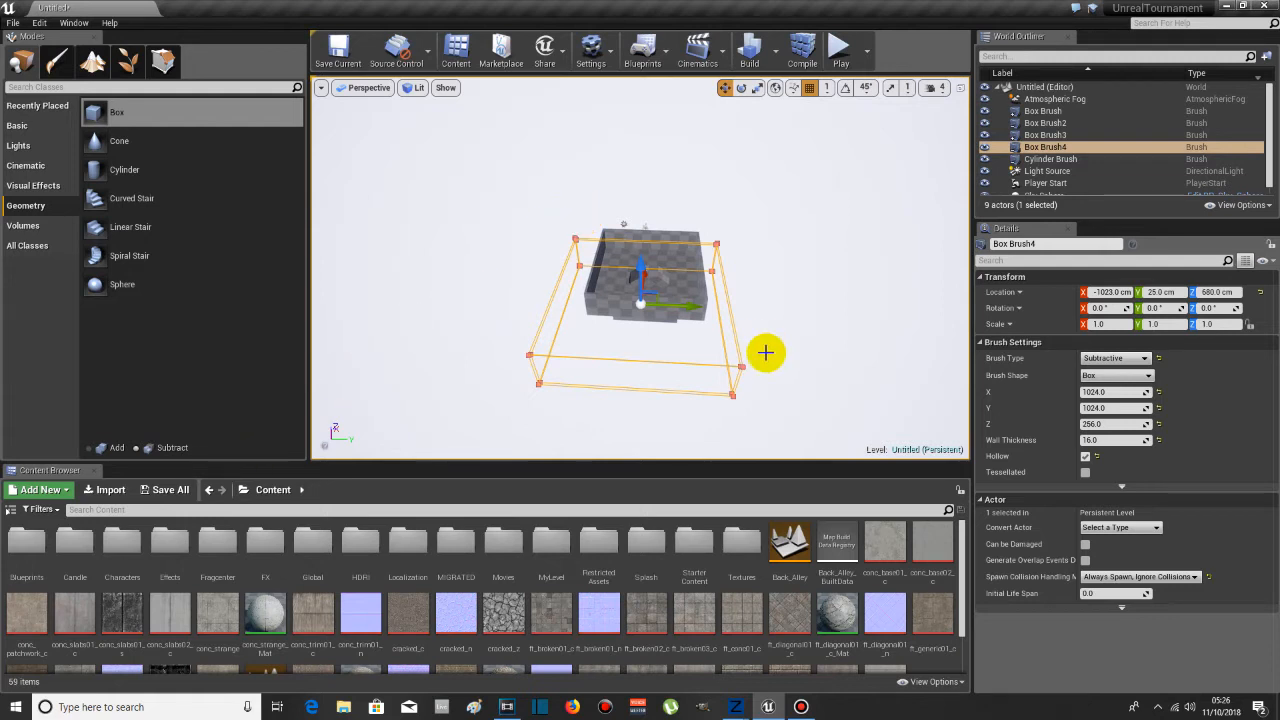
# - Change the hollow box brush's type to Additive and return to the top view
pyautogui.click(1119, 359)
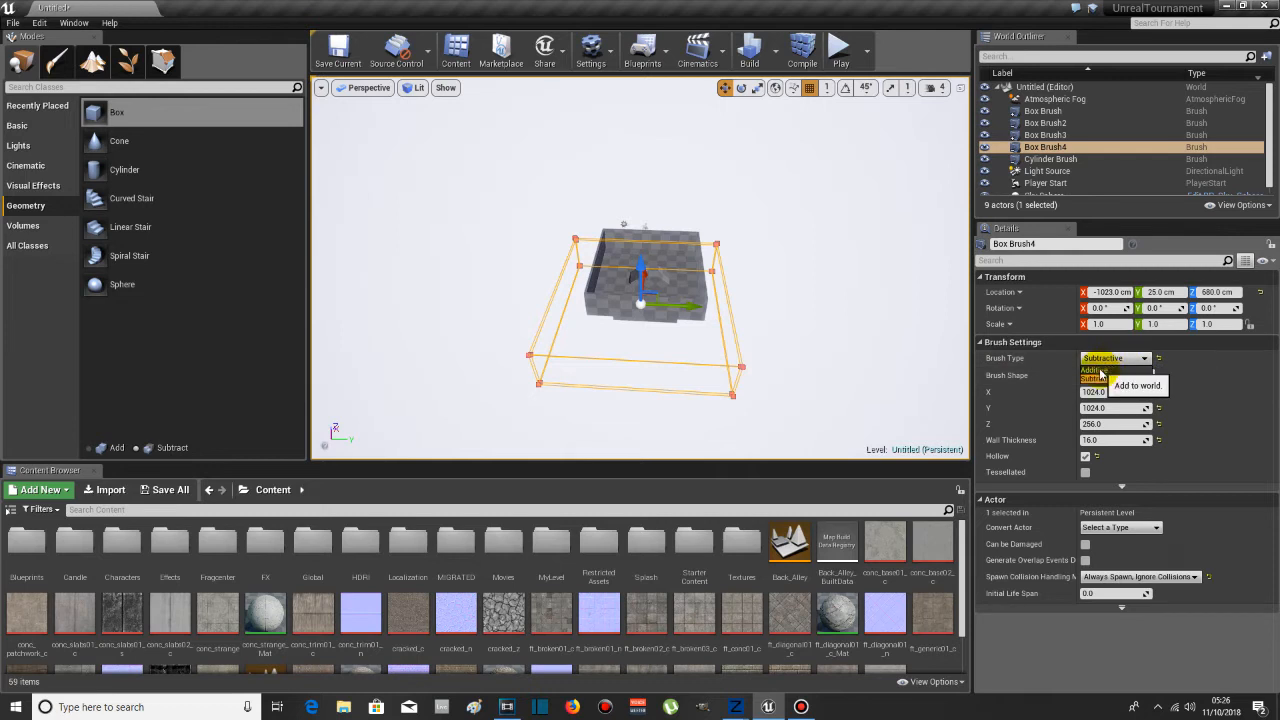
pyautogui.click(1097, 370)
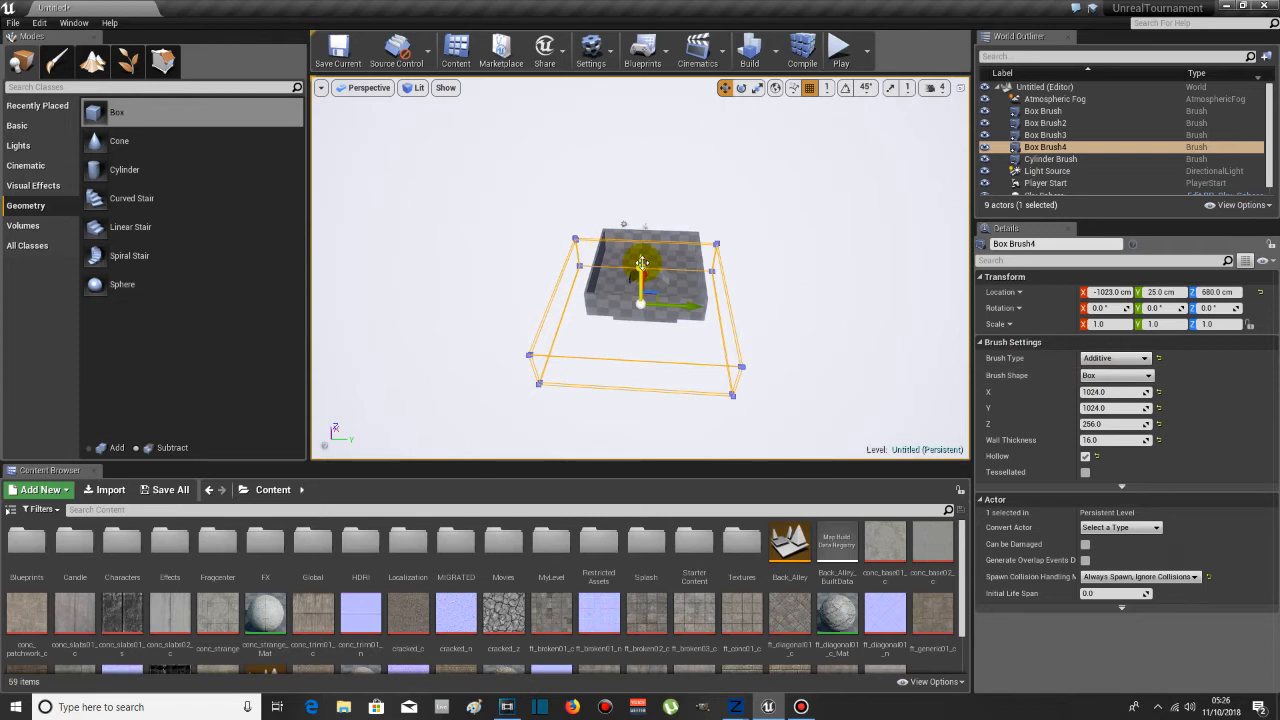
pyautogui.click(372, 92)
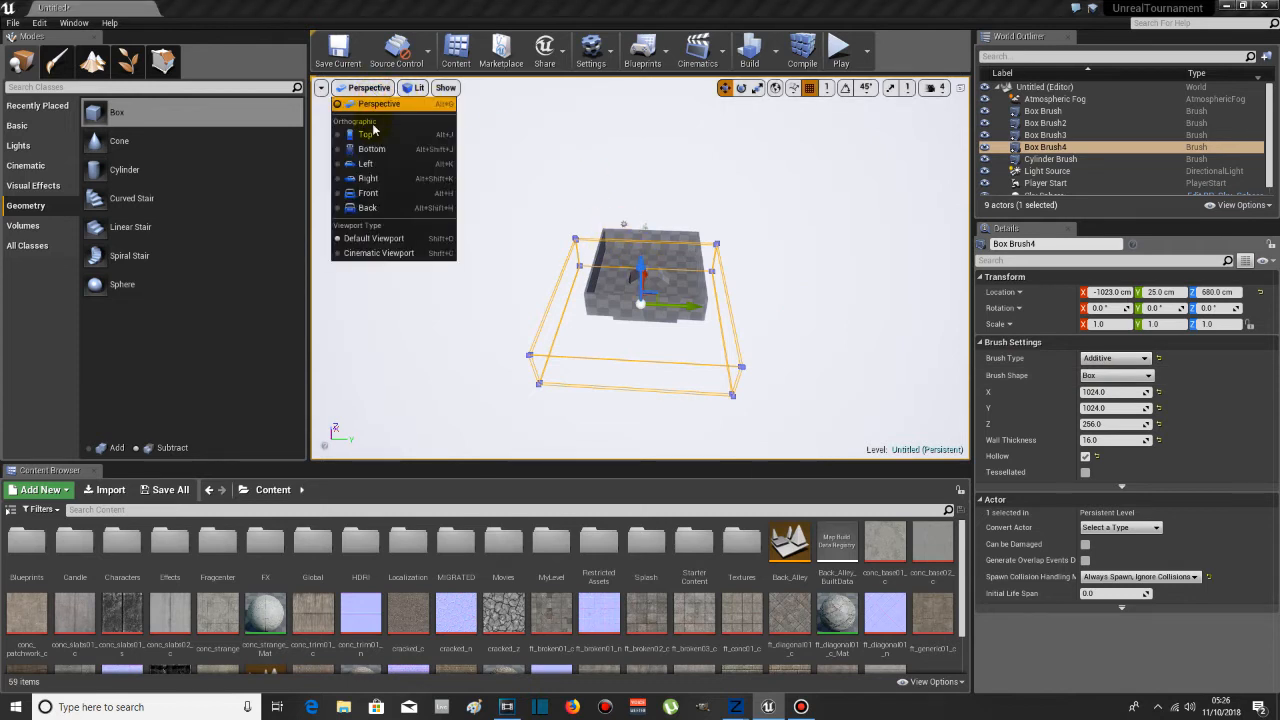
pyautogui.click(374, 132)
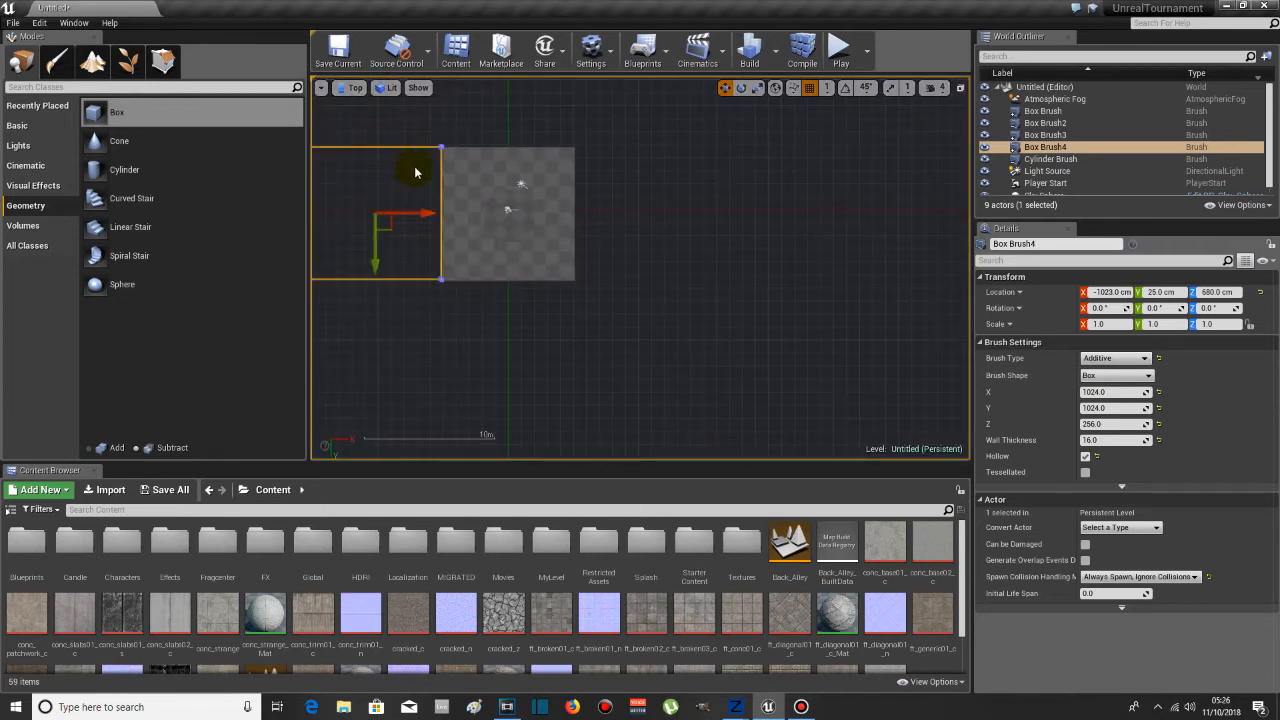
# - In the left view, move the hollow box brush to Y 1219 cm, Z 139 cm so it stands clear of the first room
pyautogui.scroll(-3, 416, 173)
pyautogui.click(355, 88)
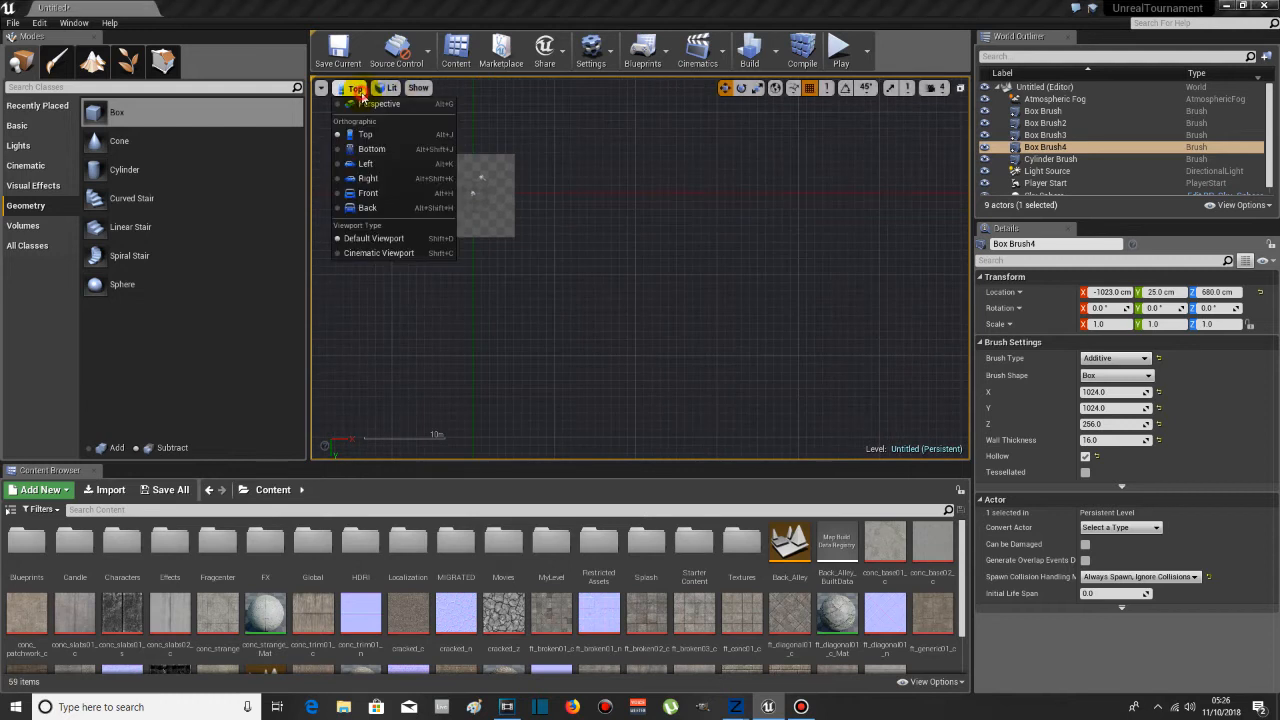
pyautogui.click(366, 165)
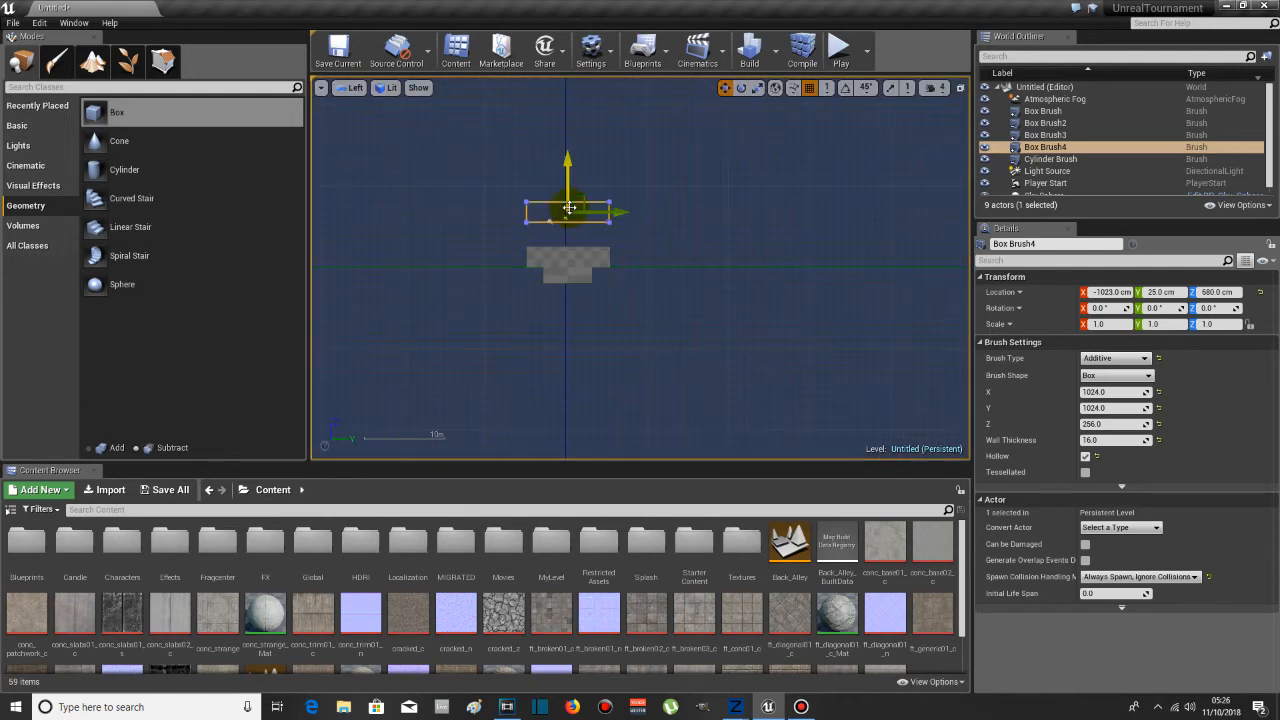
pyautogui.moveTo(568, 200); pyautogui.dragTo(571, 245)
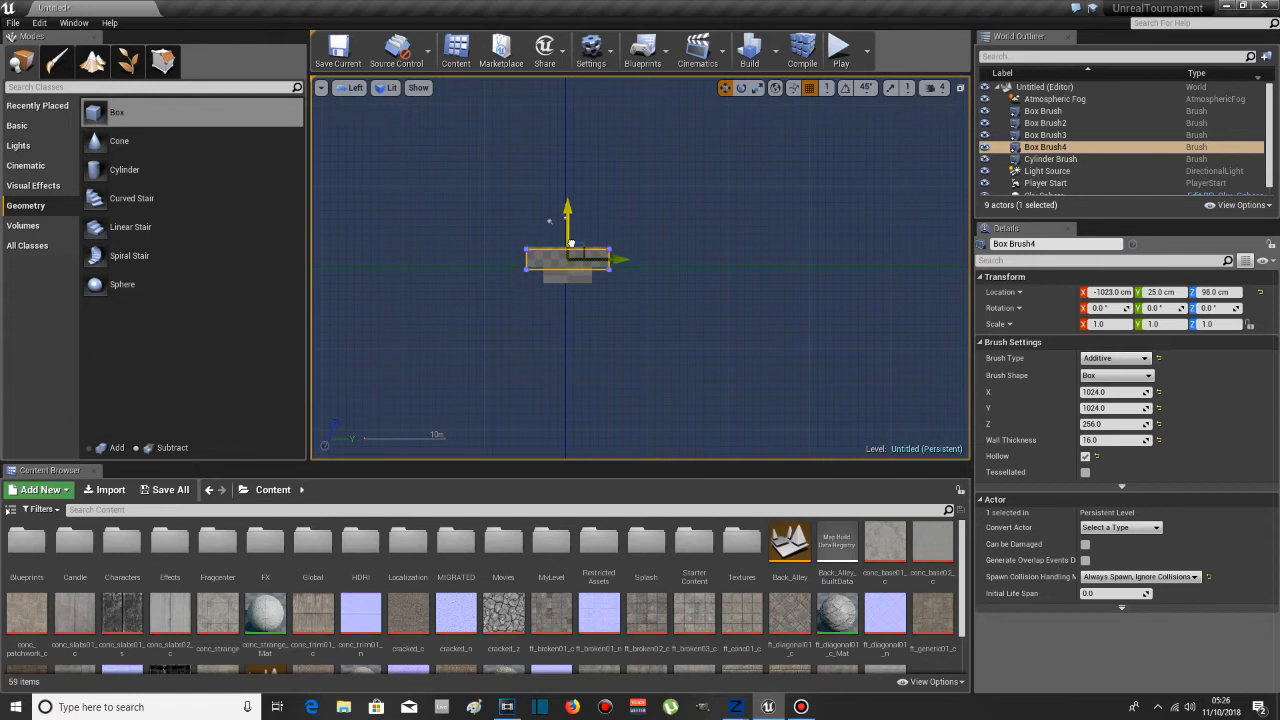
pyautogui.scroll(5, 575, 271)
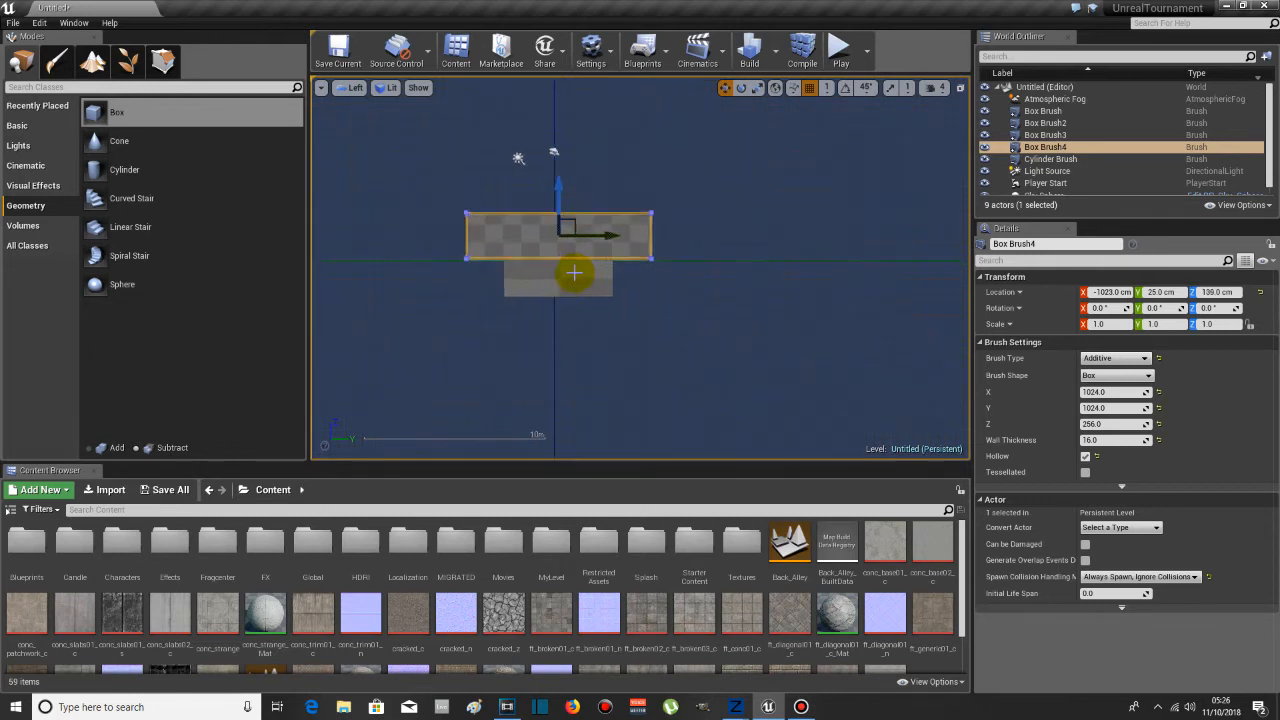
pyautogui.moveTo(587, 220); pyautogui.dragTo(867, 241)
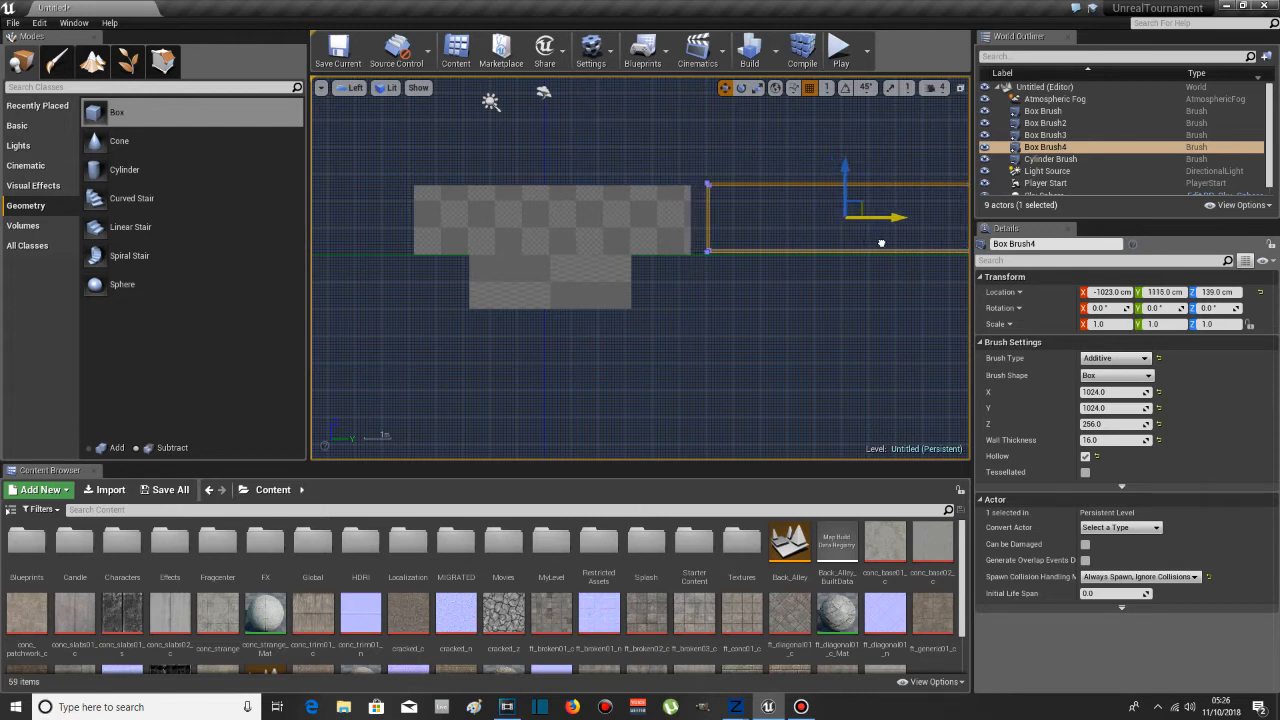
# - Build the geometry for the relocated hollow box brush and switch to the perspective view
pyautogui.click(775, 50)
pyautogui.click(809, 239)
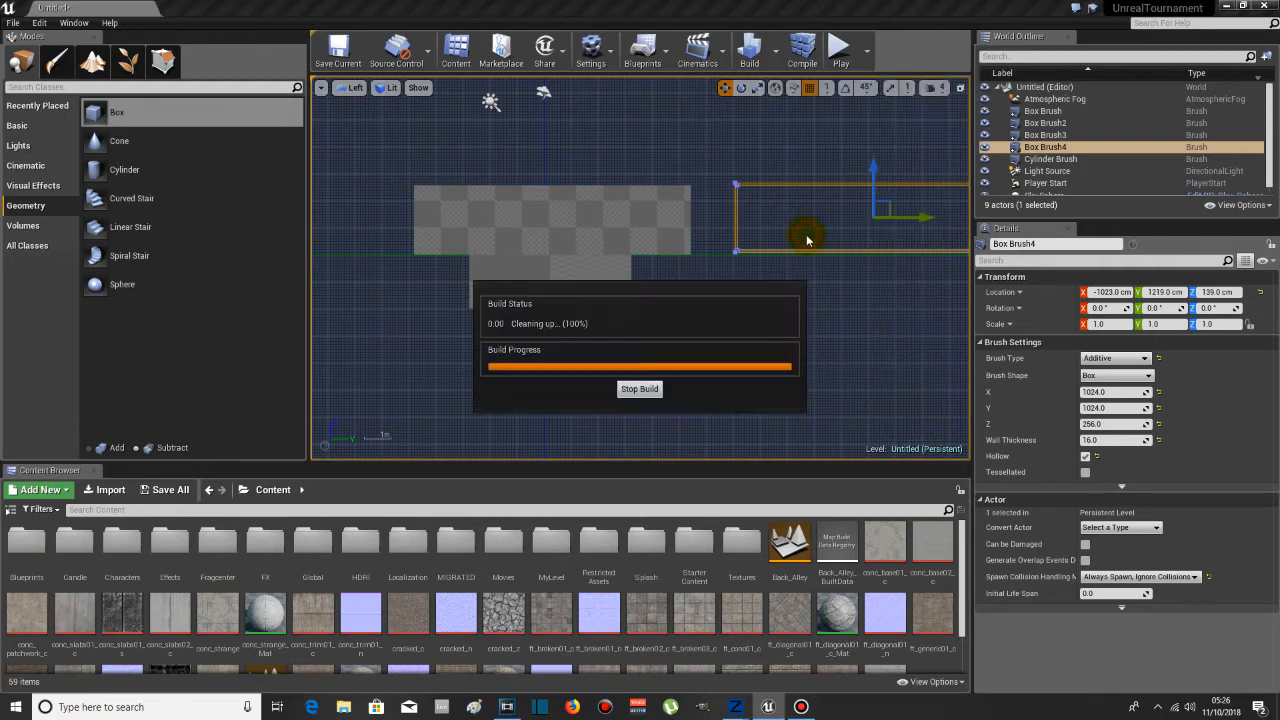
pyautogui.click(355, 88)
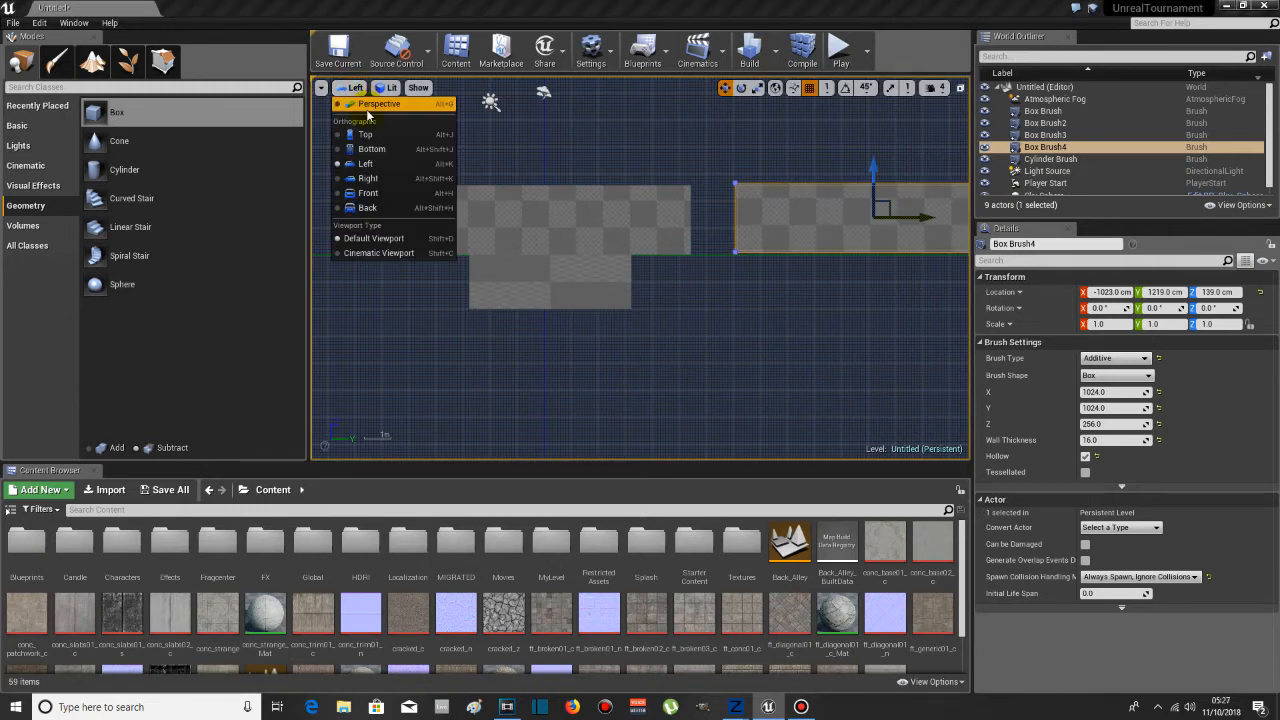
pyautogui.click(368, 106)
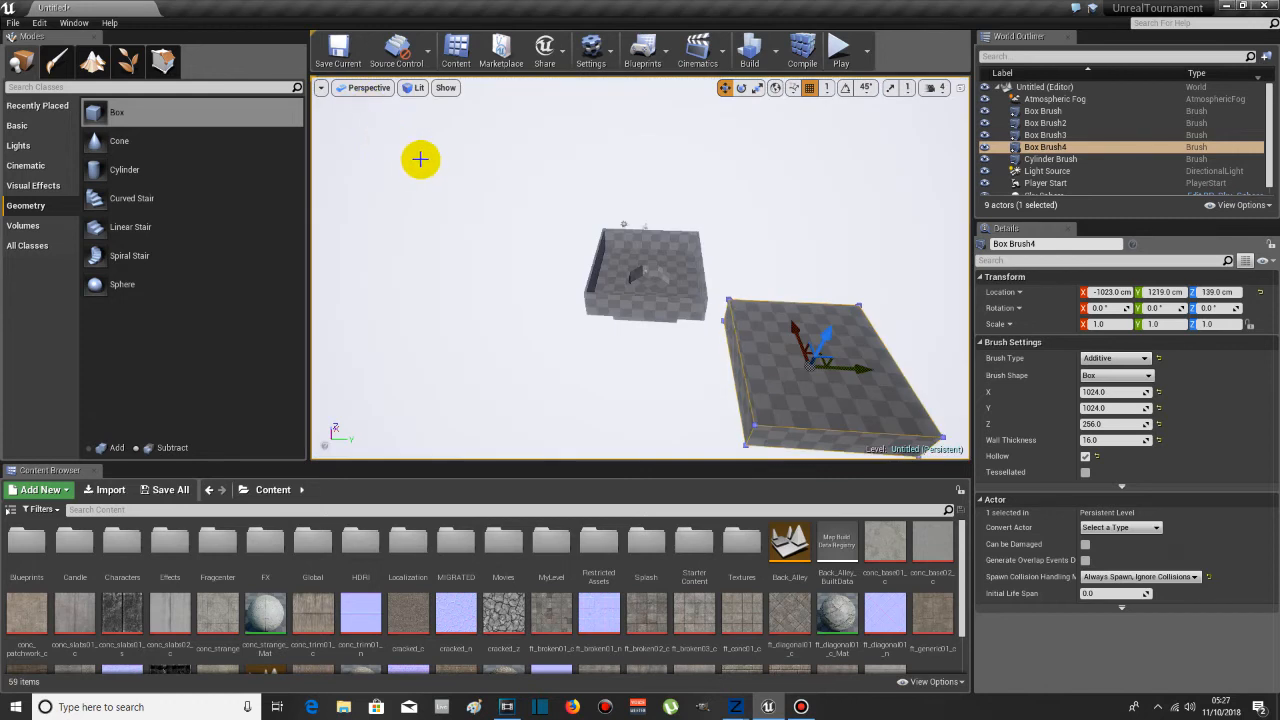
# - Examine the relocated hollow box room from outside and from within its interior
pyautogui.scroll(-2, 704, 302)
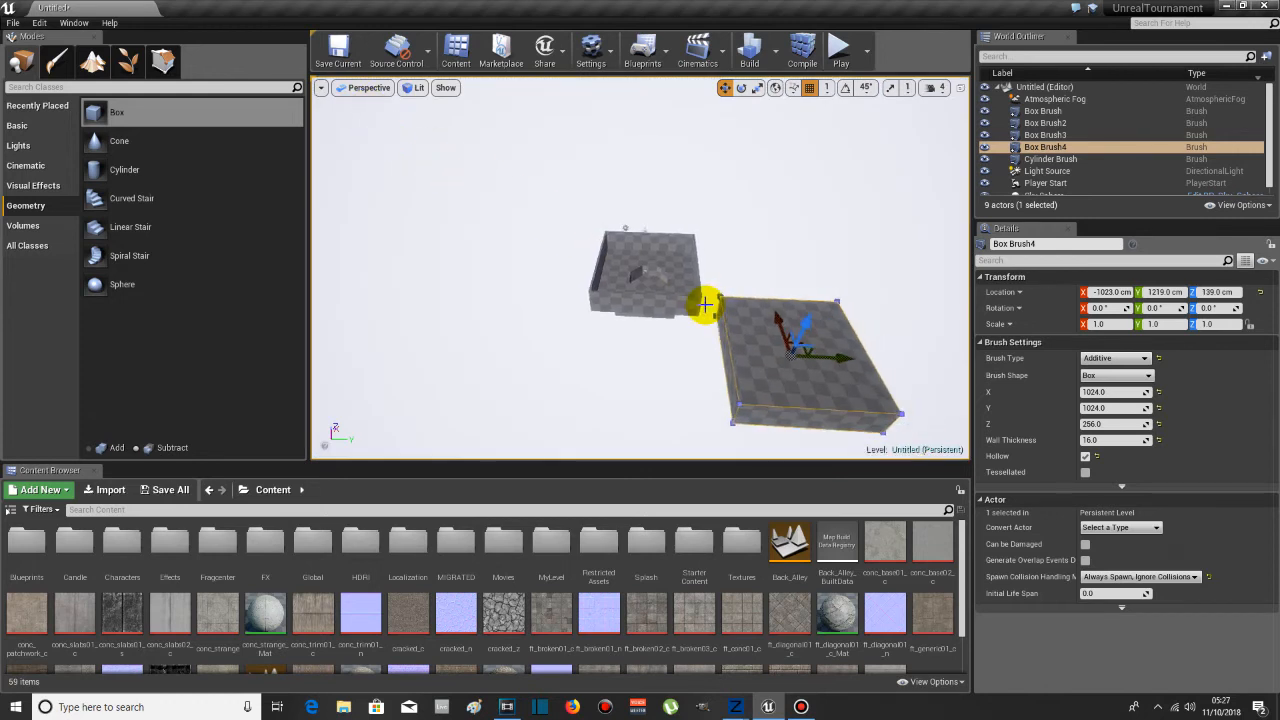
pyautogui.scroll(1, 795, 355)
pyautogui.moveTo(797, 356); pyautogui.dragTo(812, 379)
pyautogui.click(900, 325)
pyautogui.moveTo(900, 325)
pyautogui.mouseDown(button='right')
pyautogui.moveTo(860, 341)
pyautogui.moveTo(908, 335)
pyautogui.moveTo(914, 364)
pyautogui.mouseUp(button='right')
pyautogui.press('w')
pyautogui.moveTo(691, 362)
pyautogui.mouseDown(button='right')
pyautogui.moveTo(692, 374)
pyautogui.moveTo(692, 350)
pyautogui.moveTo(702, 368)
pyautogui.mouseUp(button='right')
pyautogui.press('w')
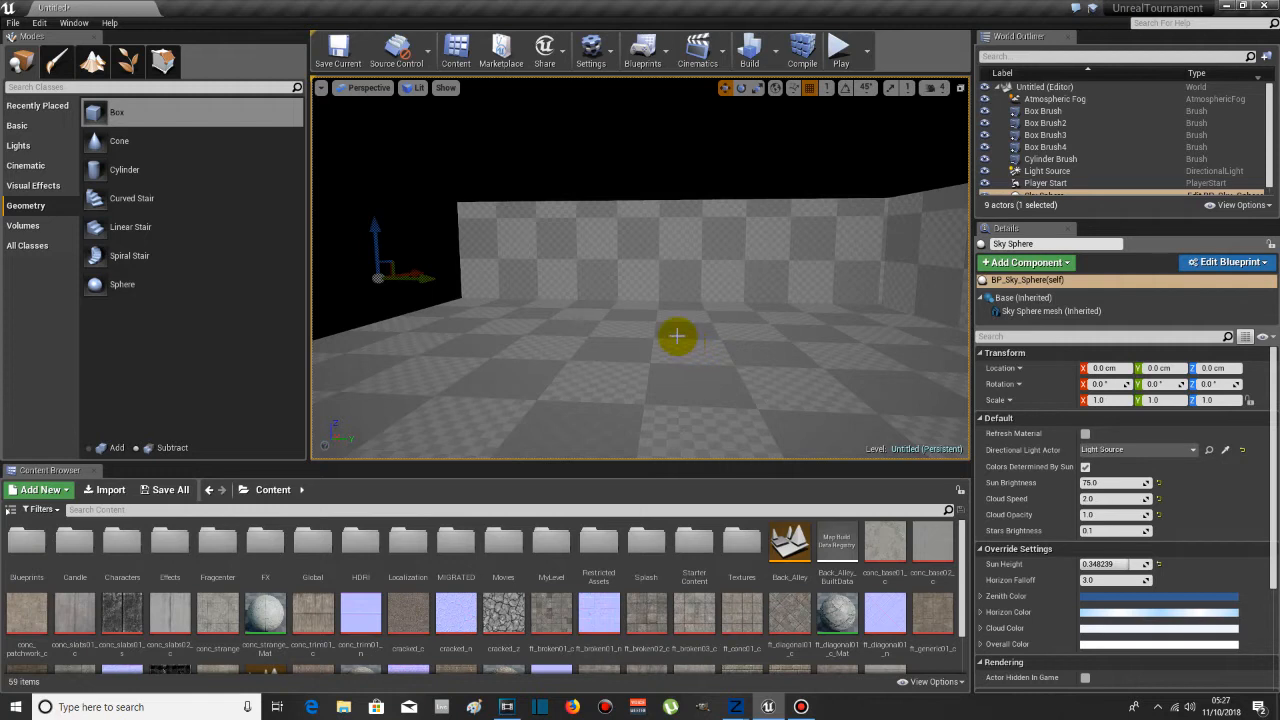
# - In the top view, duplicate the hollow box brush and place the copy flush against it at X 0 cm, Y 1219 cm
pyautogui.click(368, 87)
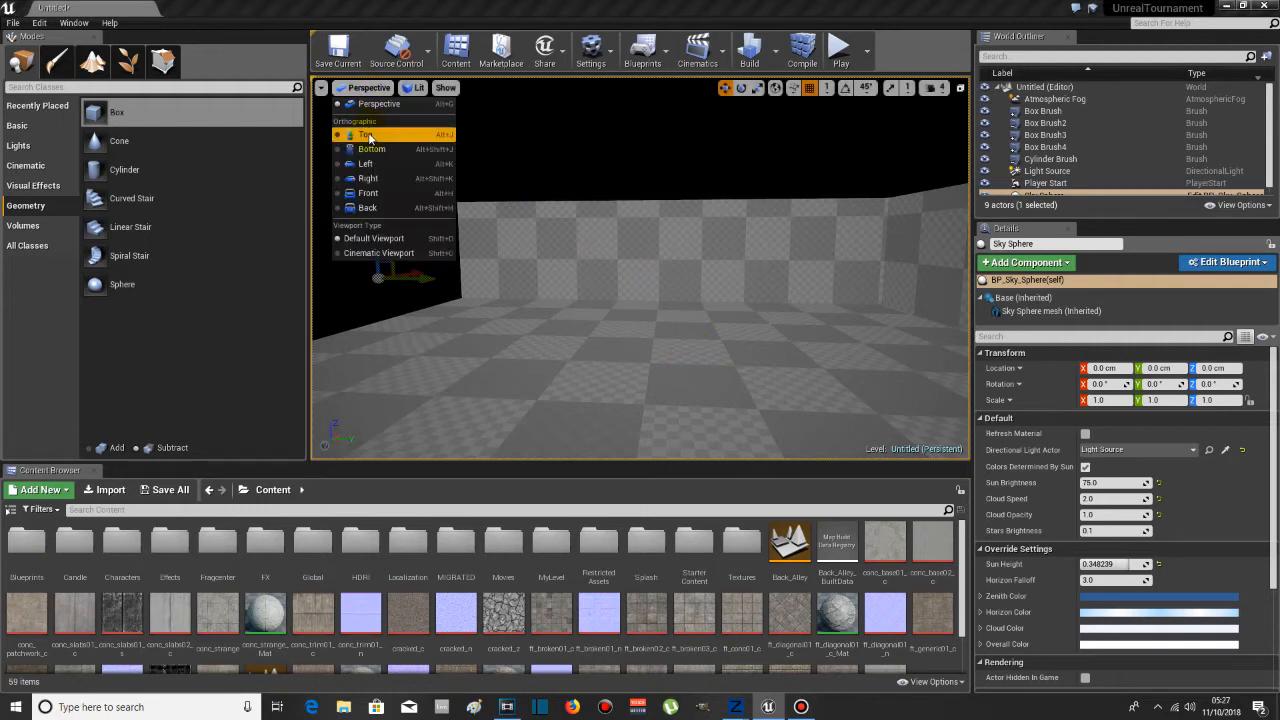
pyautogui.click(366, 135)
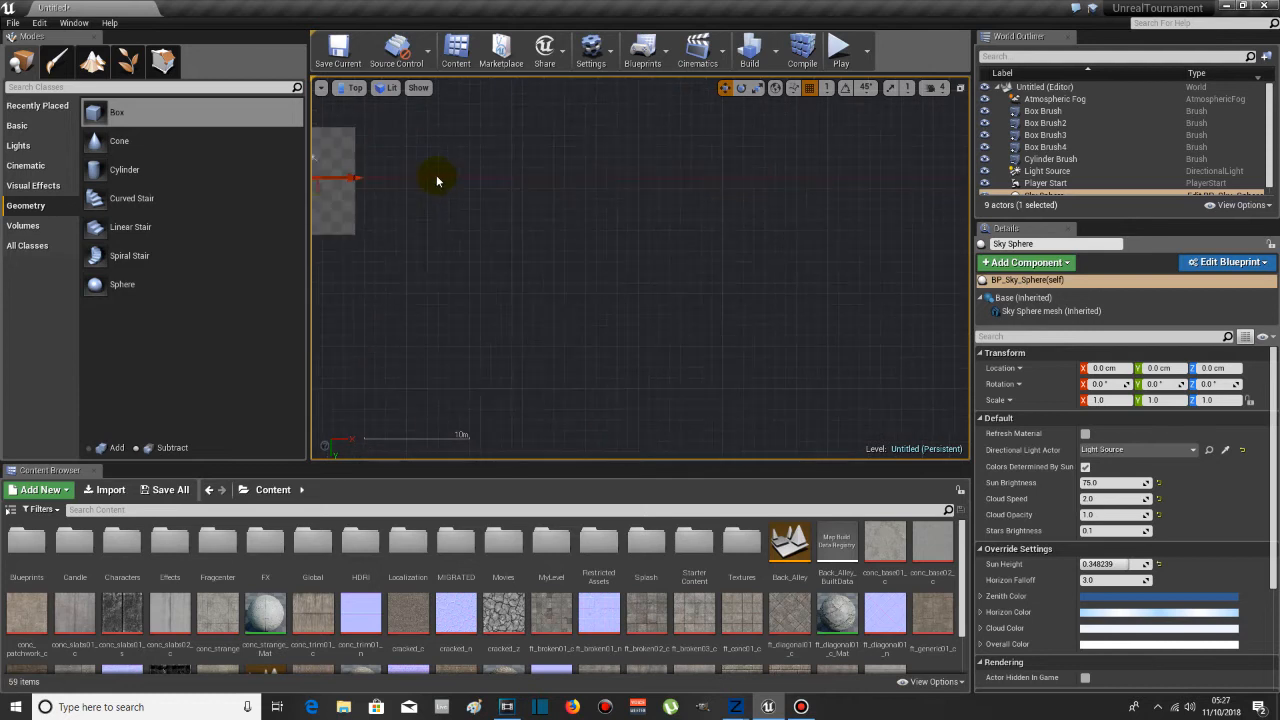
pyautogui.scroll(-2, 437, 181)
pyautogui.click(382, 192)
pyautogui.click(359, 220)
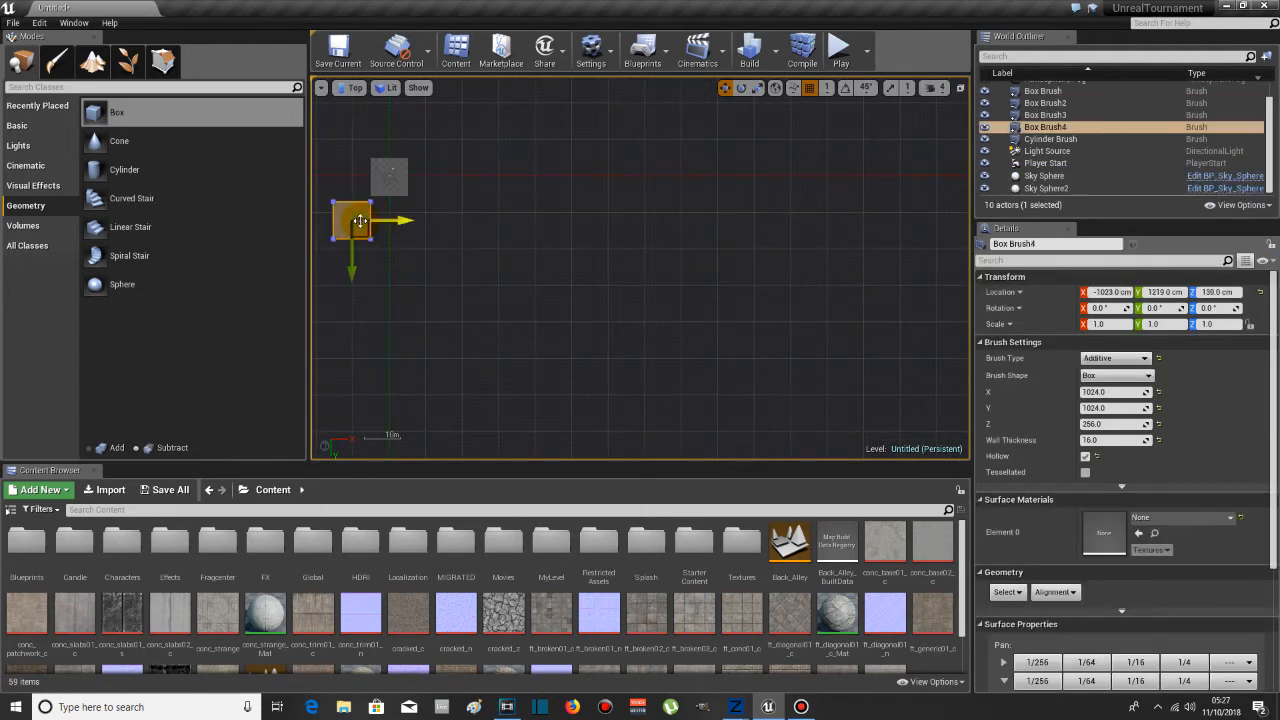
pyautogui.hotkey('ctrl', 'w')
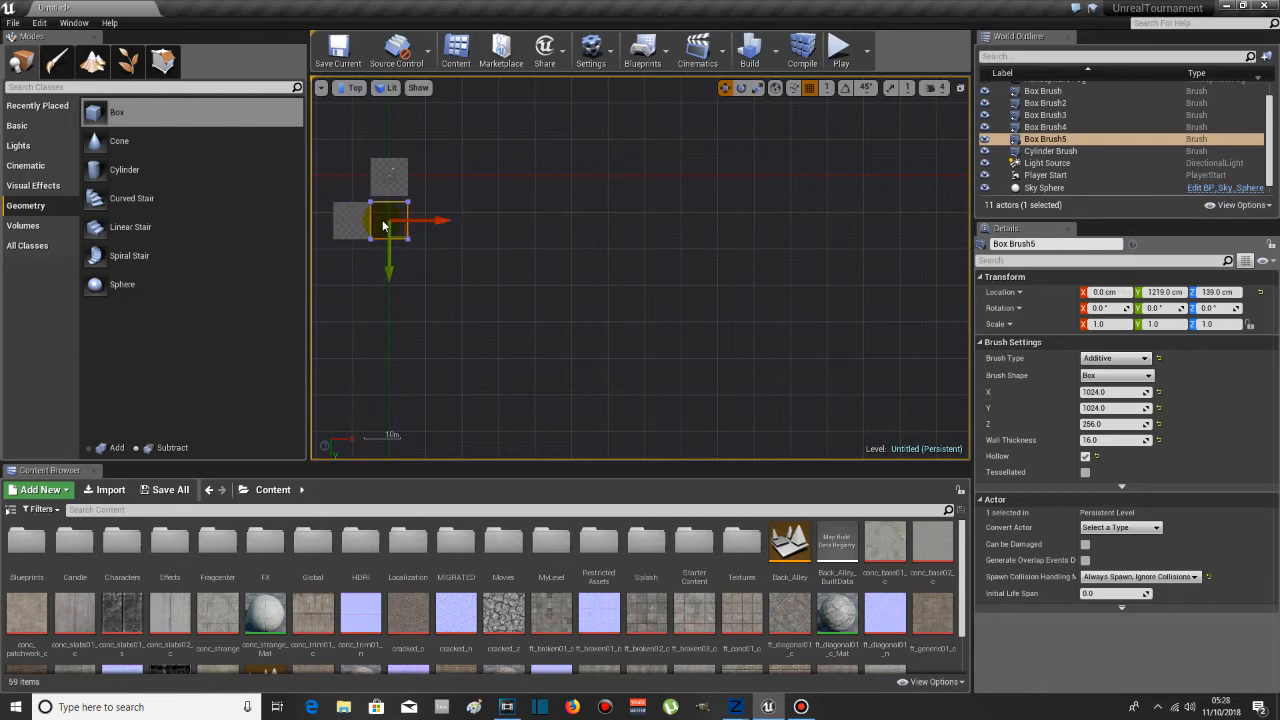
pyautogui.scroll(8, 372, 224)
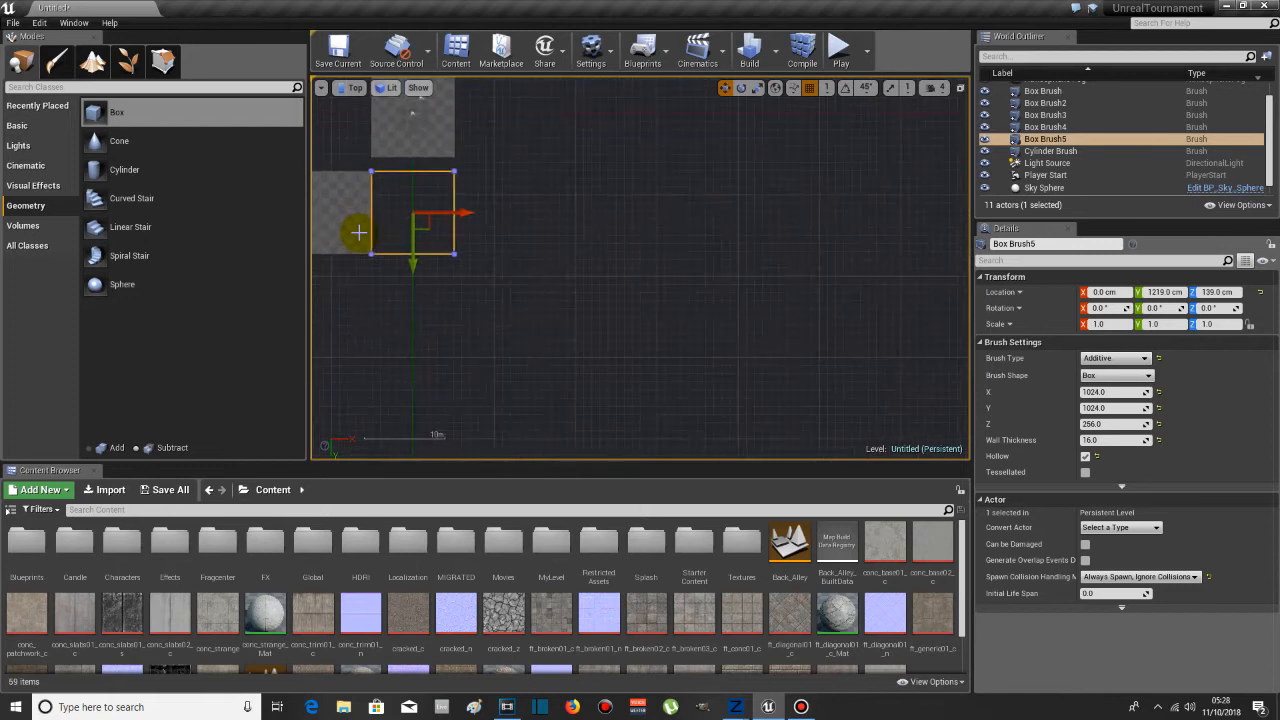
pyautogui.scroll(5, 359, 232)
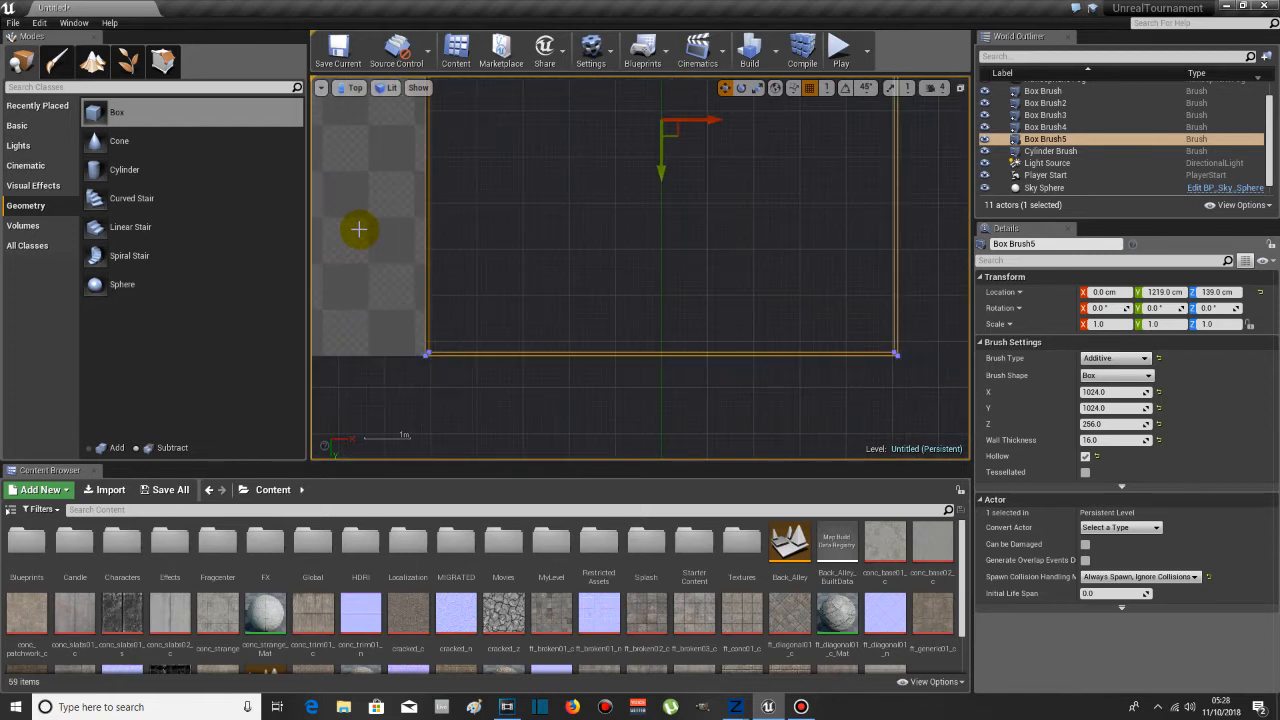
pyautogui.scroll(-2, 714, 146)
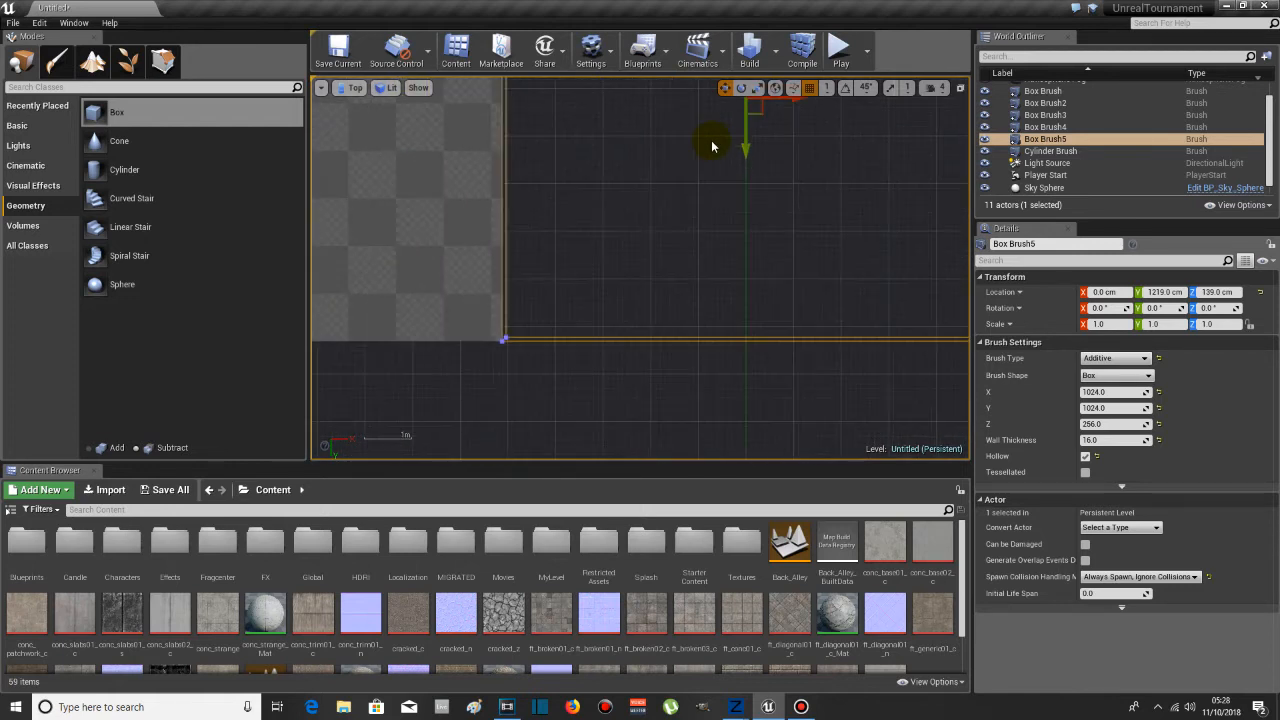
pyautogui.scroll(4, 490, 258)
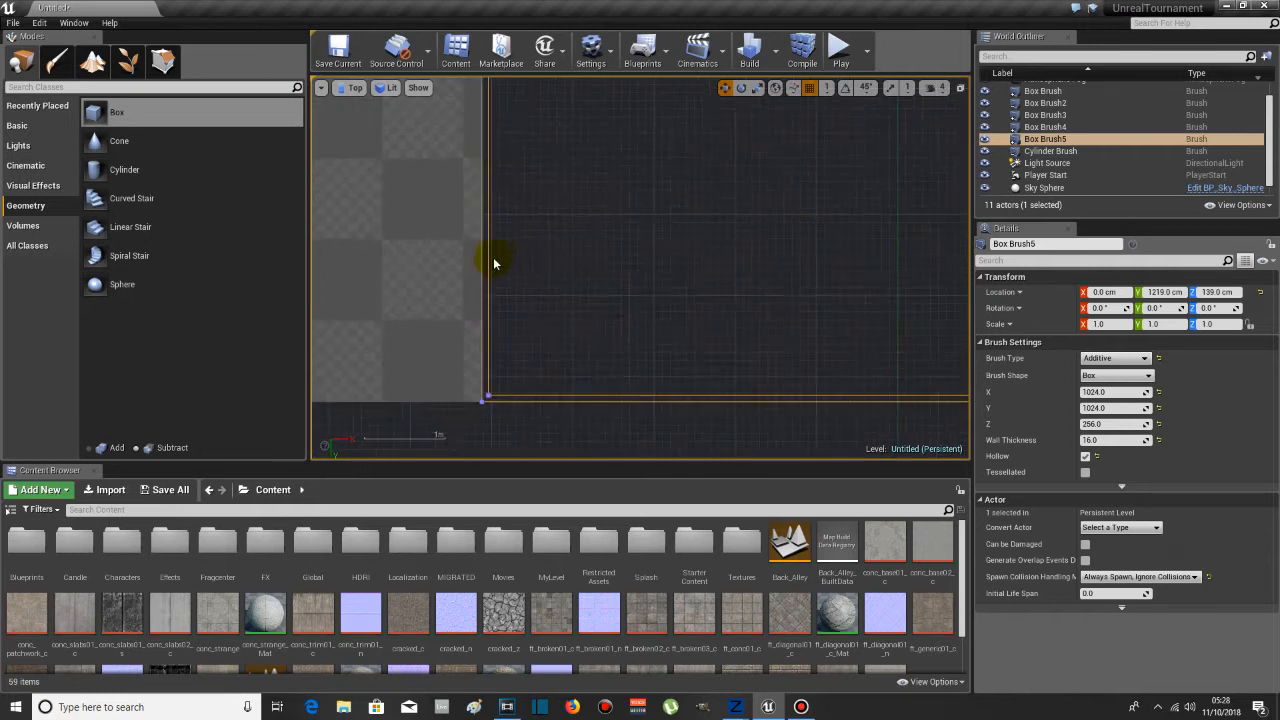
pyautogui.scroll(-4, 486, 253)
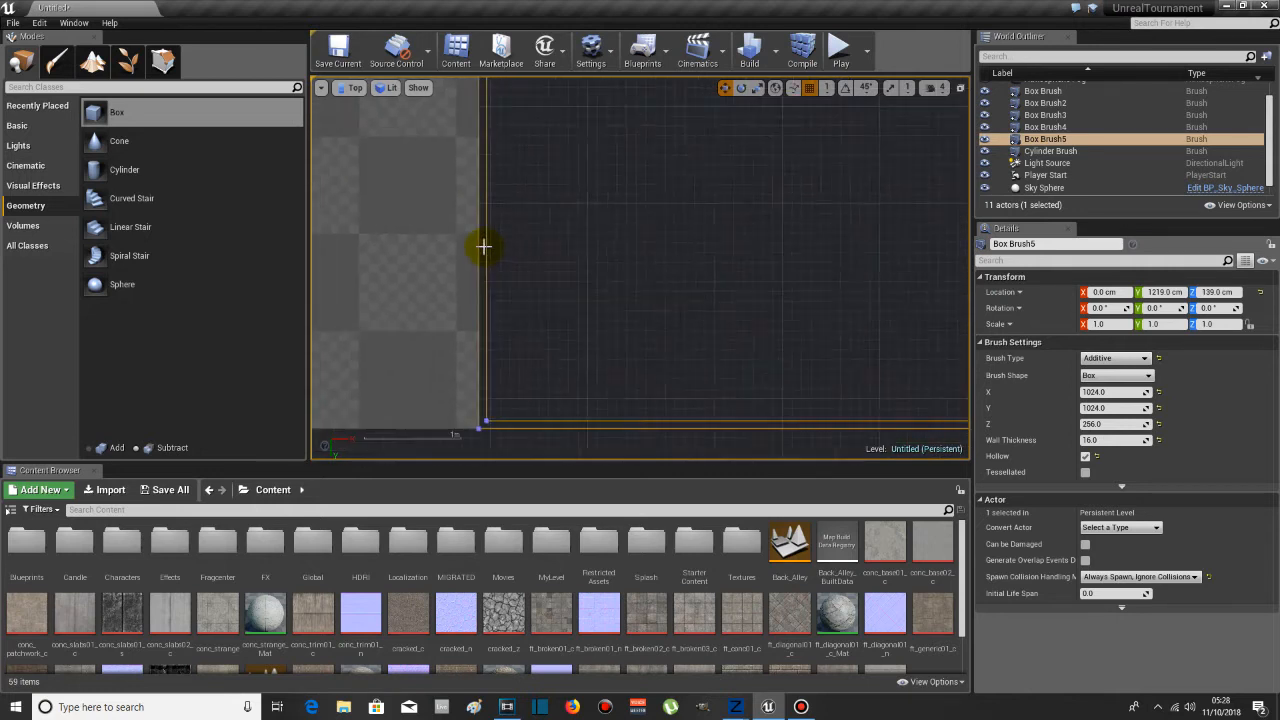
pyautogui.scroll(-2, 473, 231)
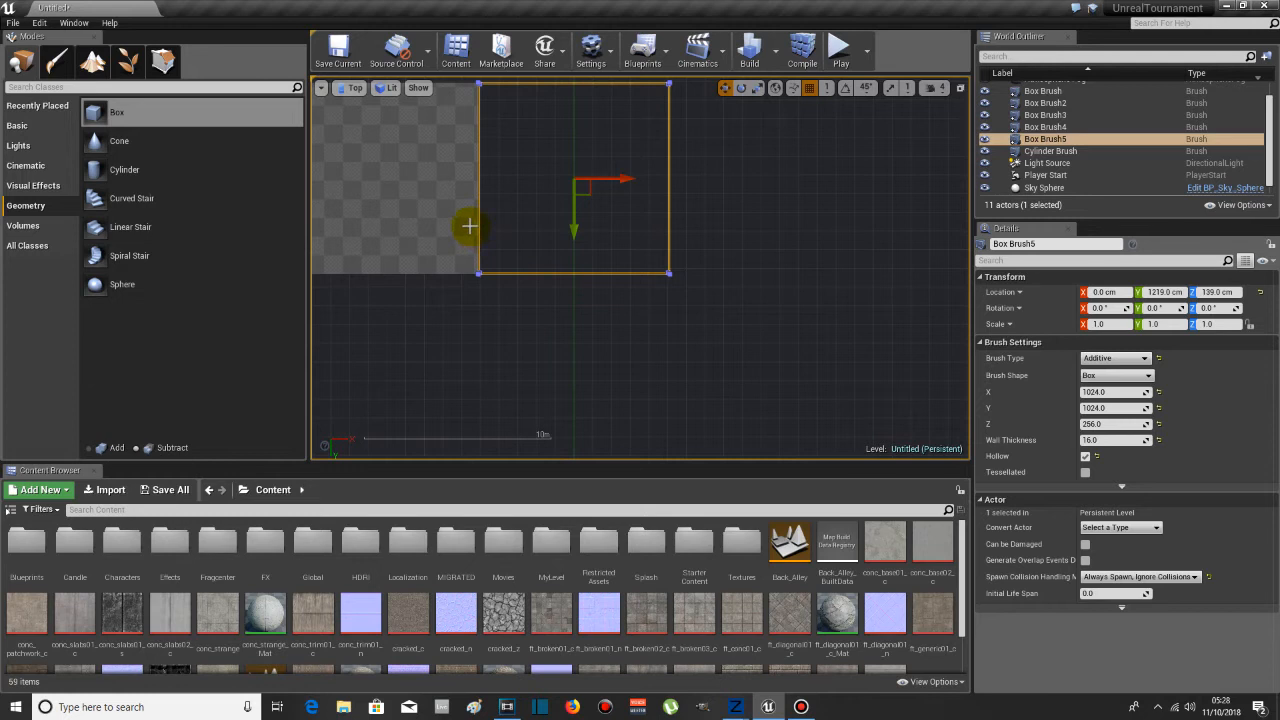
# - Build the geometry with the duplicated hollow box brush and return to the perspective view
pyautogui.click(776, 50)
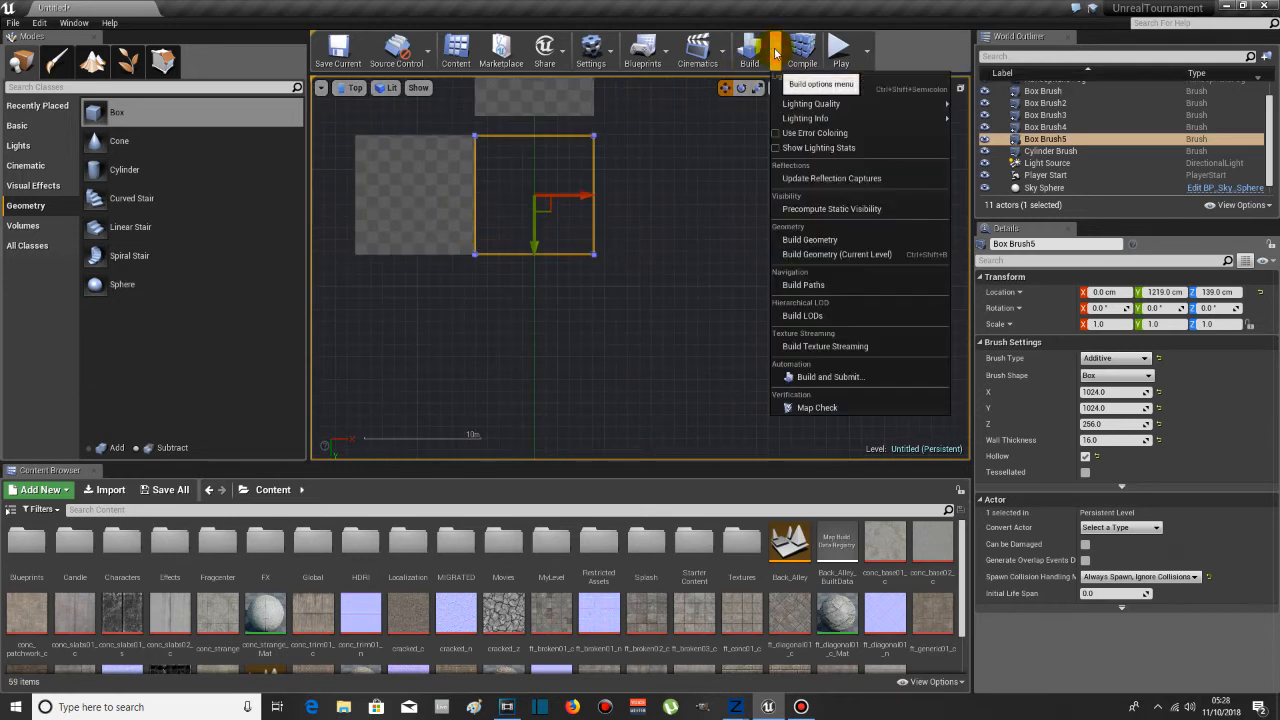
pyautogui.click(785, 245)
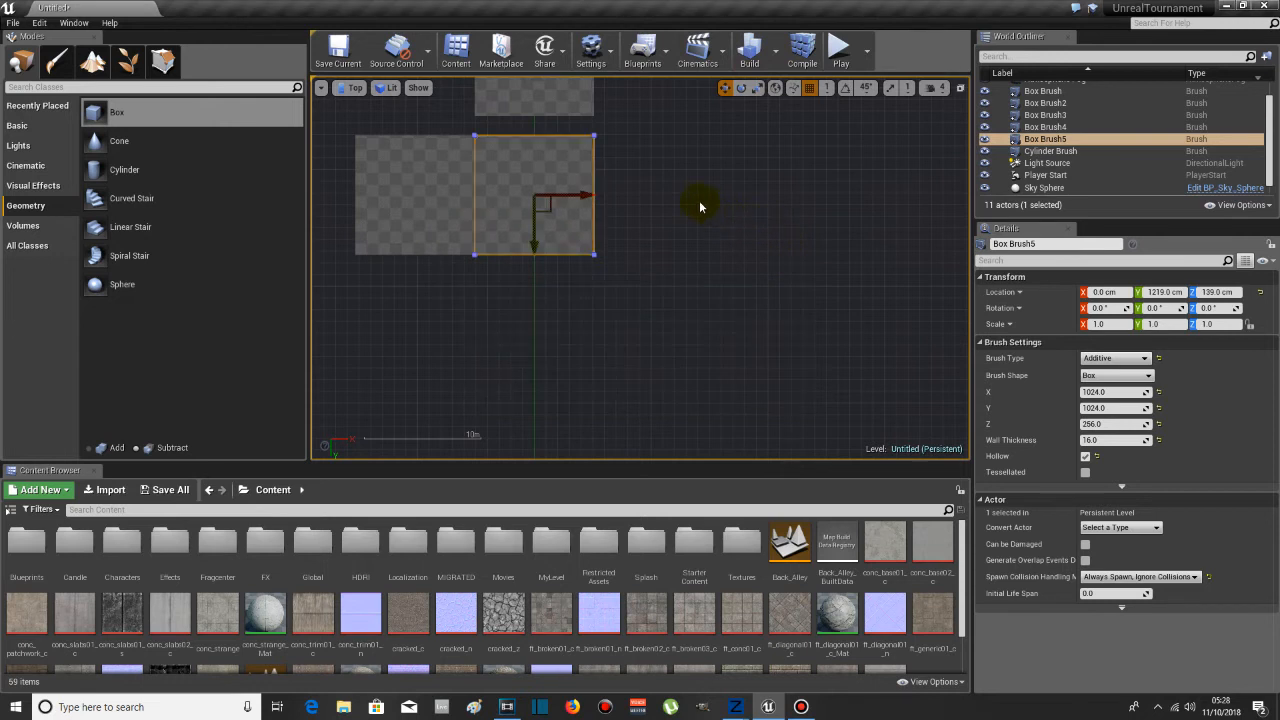
pyautogui.click(350, 87)
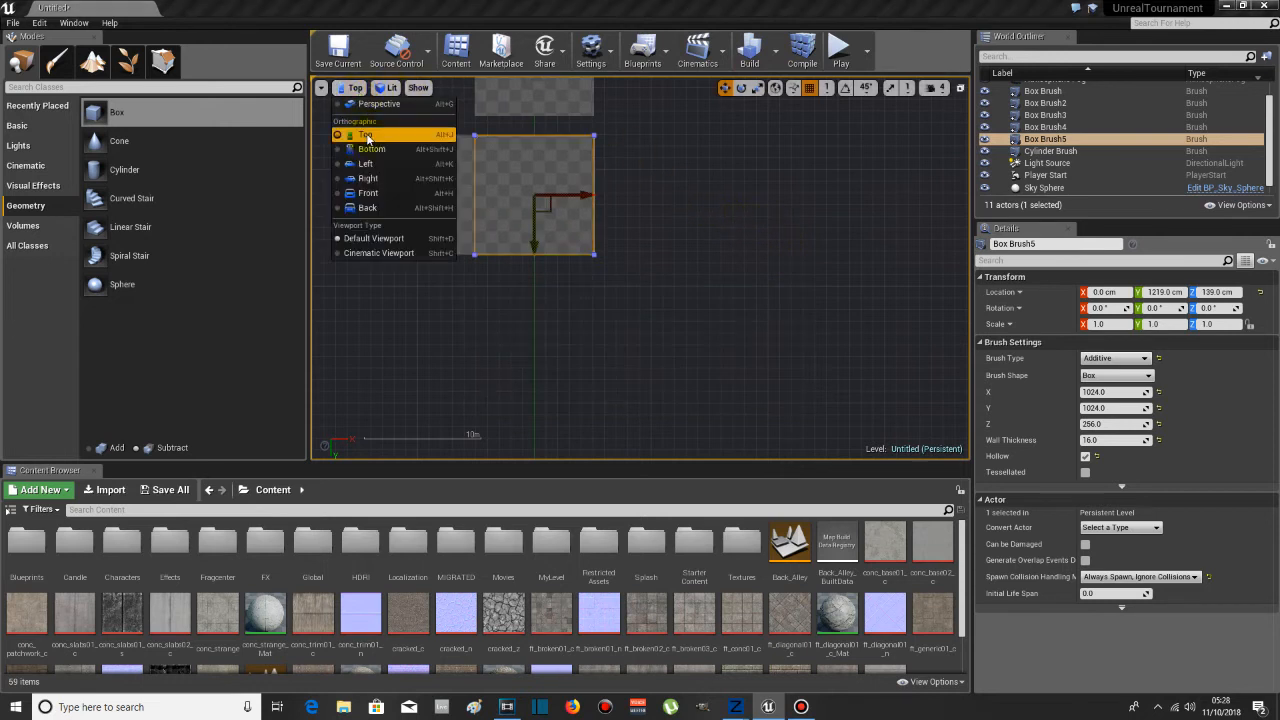
pyautogui.click(372, 104)
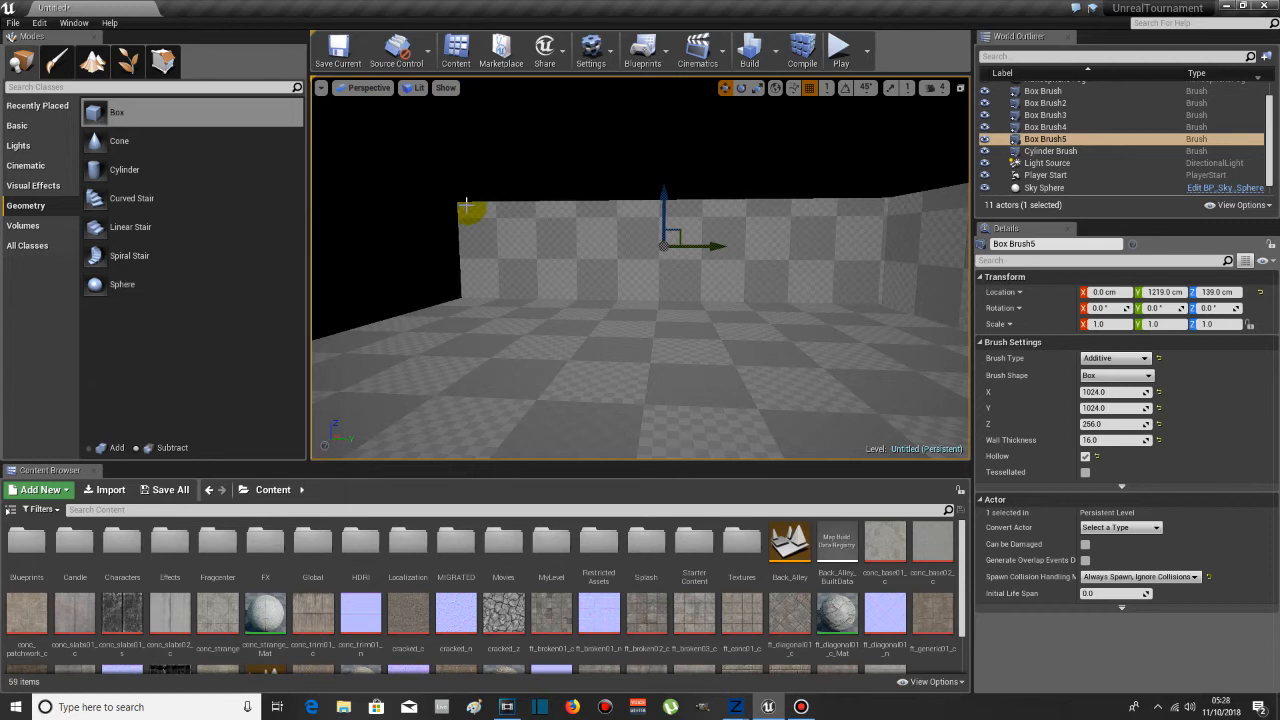
# - Inspect the two adjoining hollow rooms from outside and inside, including the shared wall
pyautogui.scroll(-10, 464, 204)
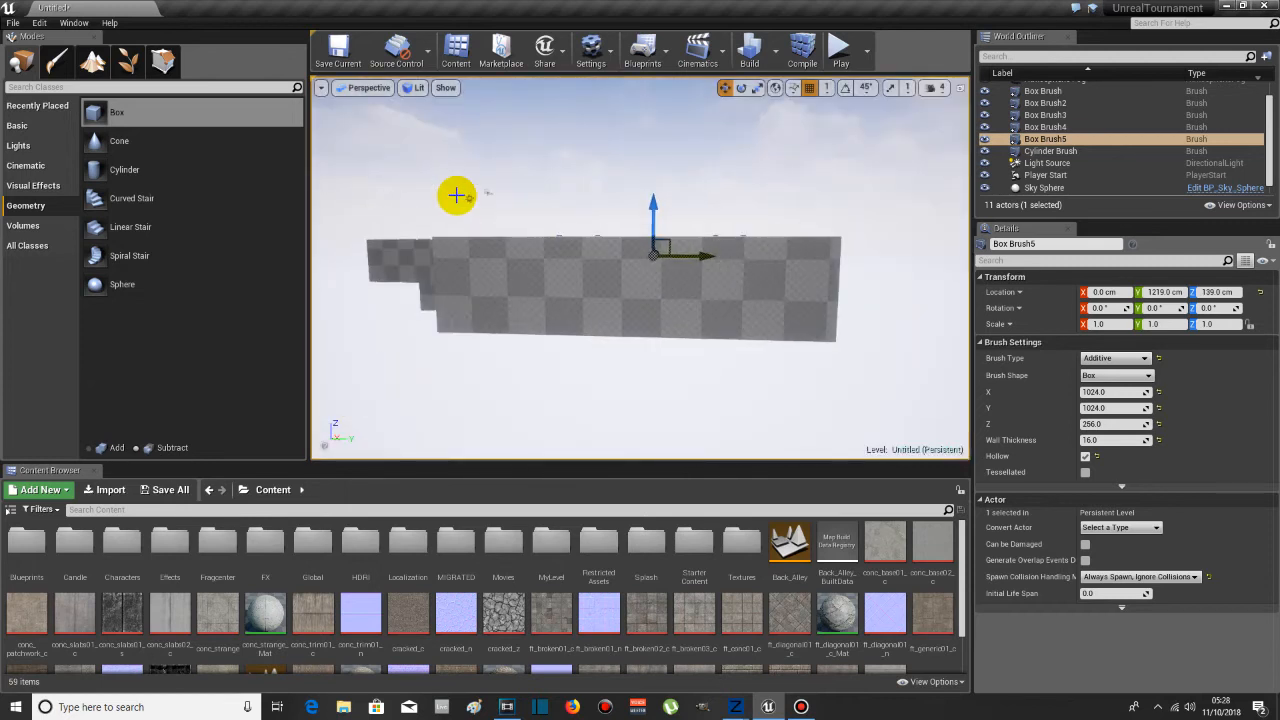
pyautogui.moveTo(464, 204)
pyautogui.mouseDown(button='middle')
pyautogui.moveTo(460, 236)
pyautogui.moveTo(460, 114)
pyautogui.moveTo(438, 120)
pyautogui.mouseUp(button='middle')
pyautogui.moveTo(464, 204)
pyautogui.mouseDown(button='right')
pyautogui.moveTo(262, 236)
pyautogui.moveTo(306, 236)
pyautogui.moveTo(446, 188)
pyautogui.mouseUp(button='right')
pyautogui.press('d')
pyautogui.press('q')
pyautogui.press('w')
pyautogui.press('a')
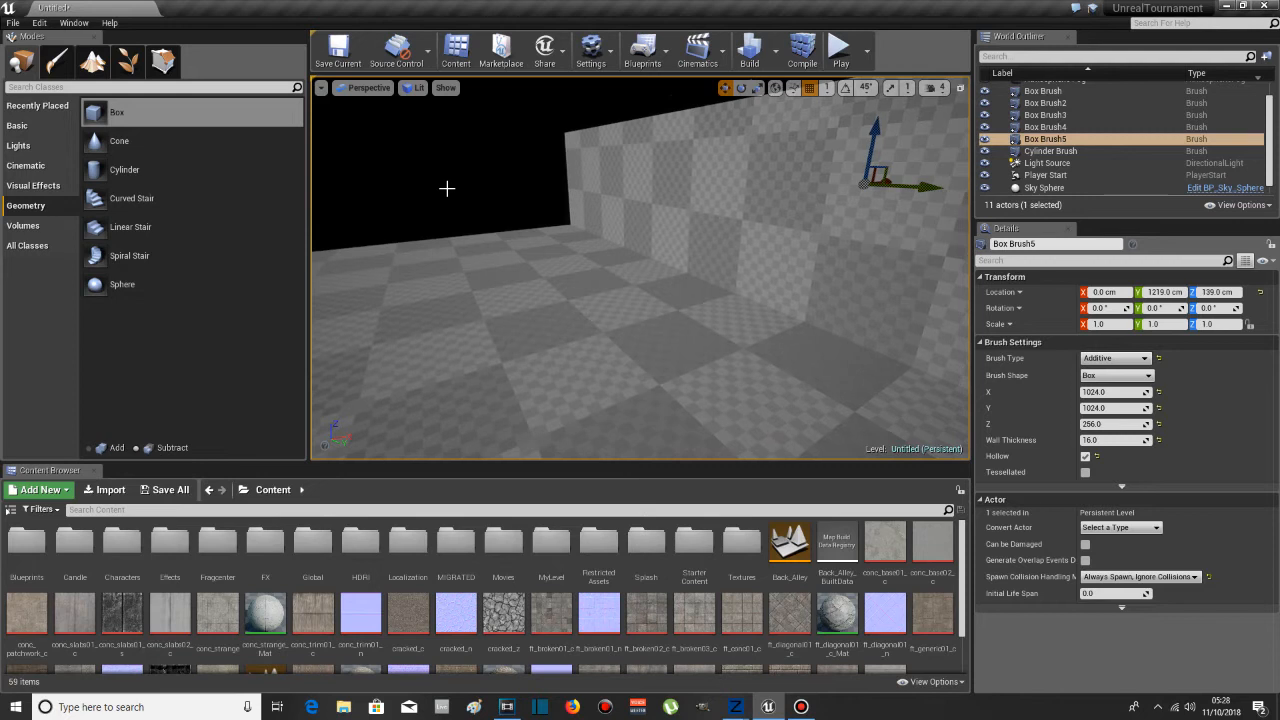
# - In the top view, place an additive box brush over the two hollow rooms' shared wall at X -533 cm, Y 1136 cm
pyautogui.click(367, 89)
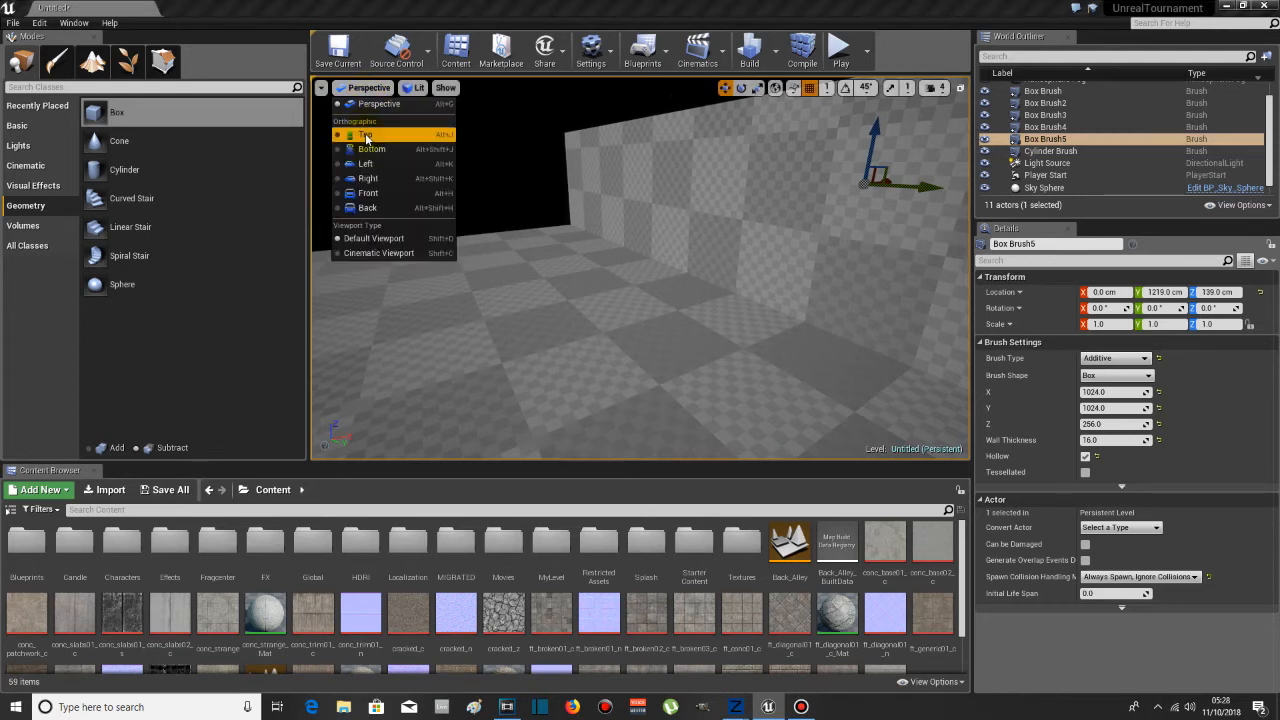
pyautogui.click(365, 132)
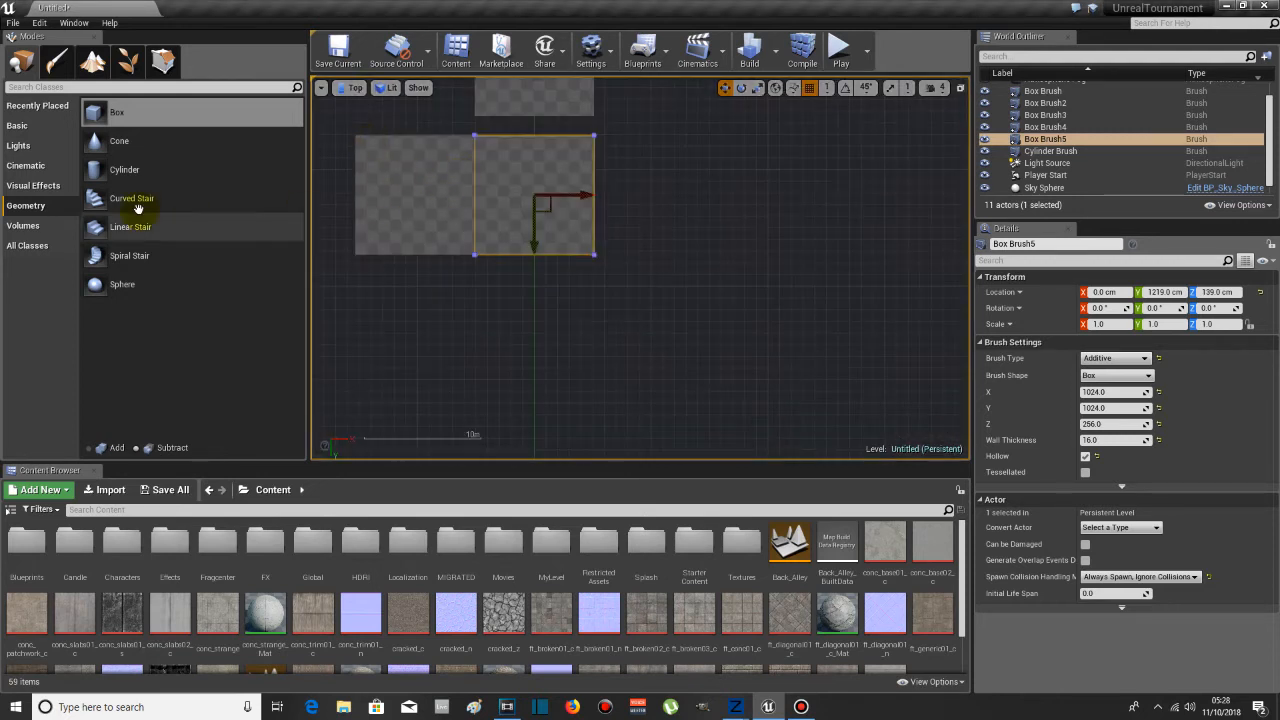
pyautogui.click(110, 116)
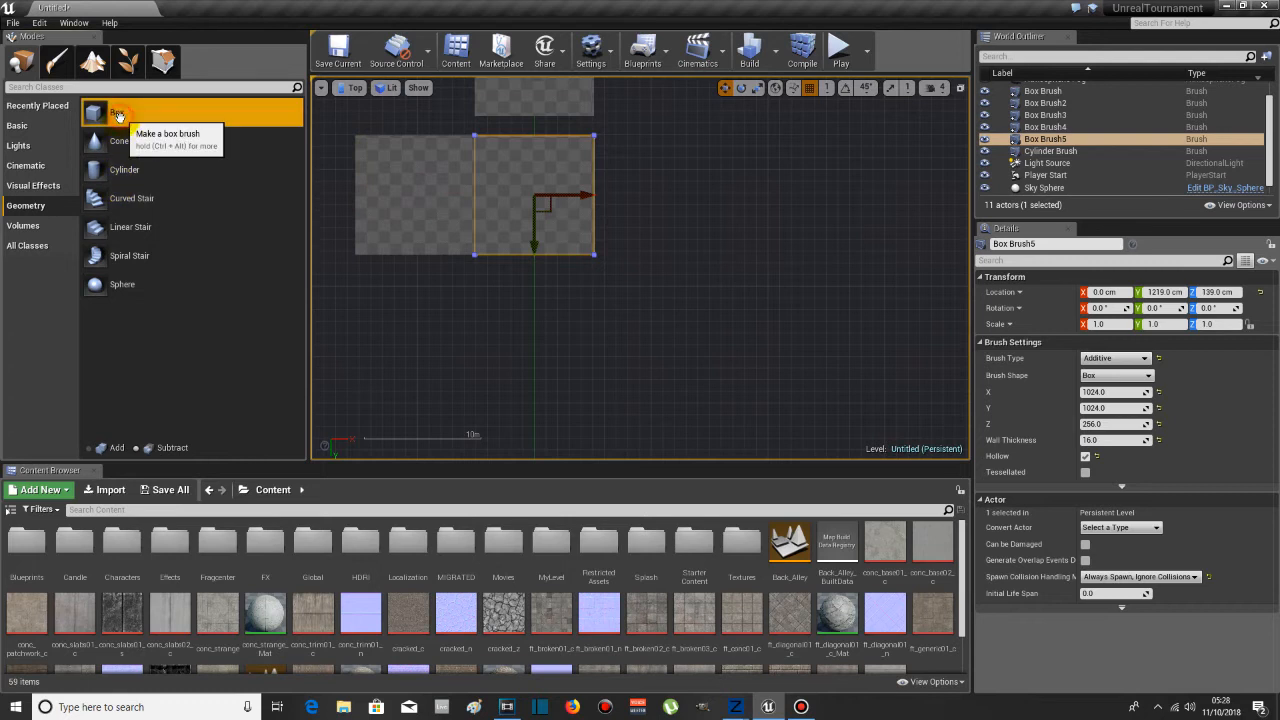
pyautogui.click(131, 450)
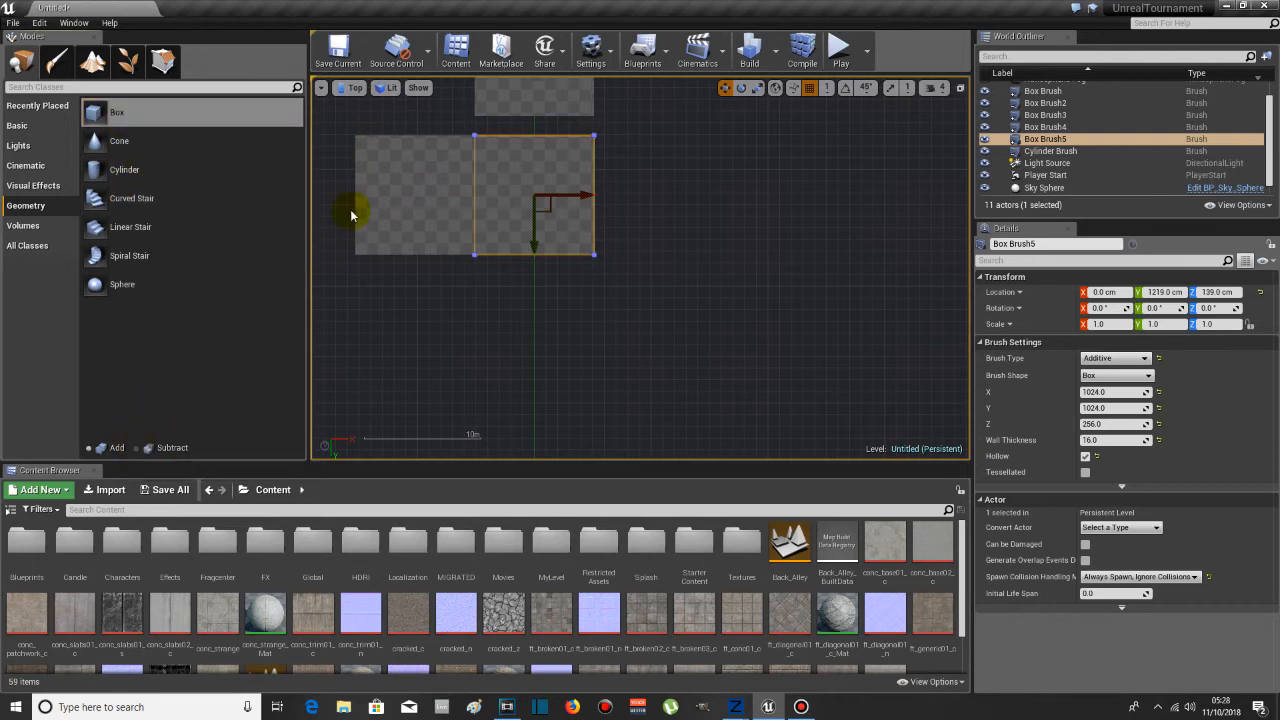
pyautogui.moveTo(120, 115); pyautogui.dragTo(468, 186)
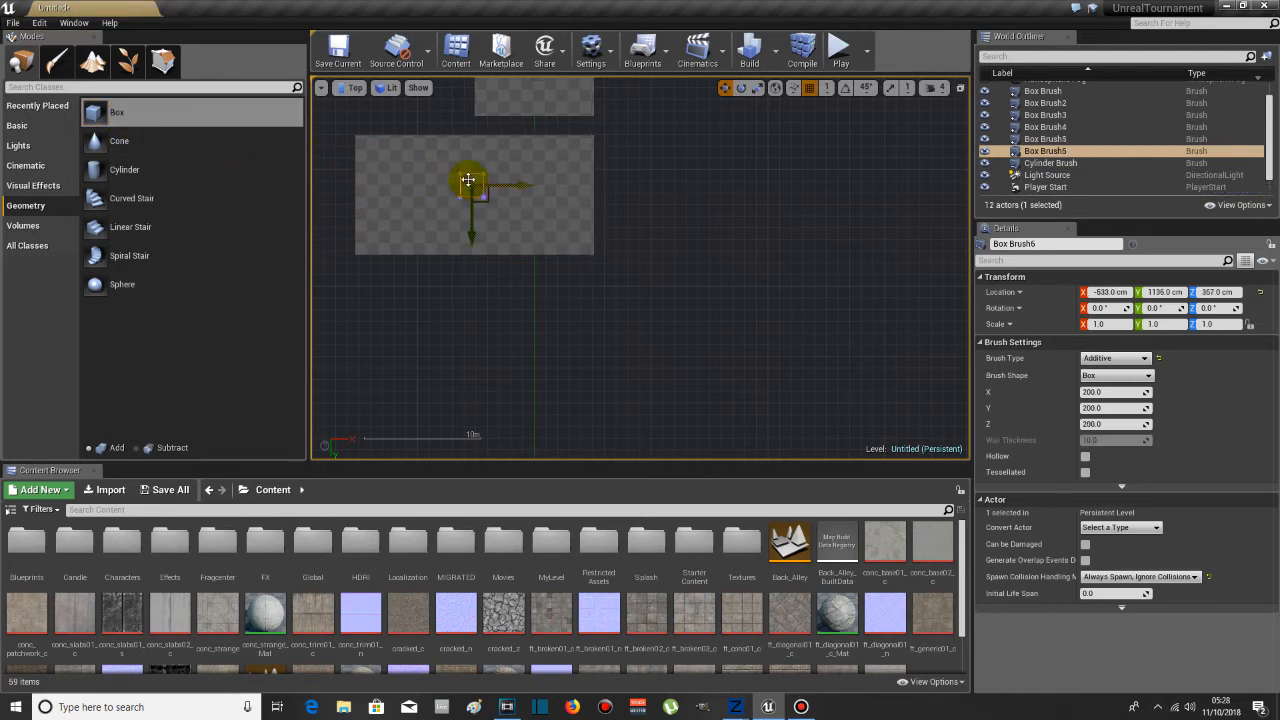
# - Set the new box brush's size to X 64, Y 96, Z 128 and lower it to Z 83 cm in the left view
pyautogui.click(1097, 392)
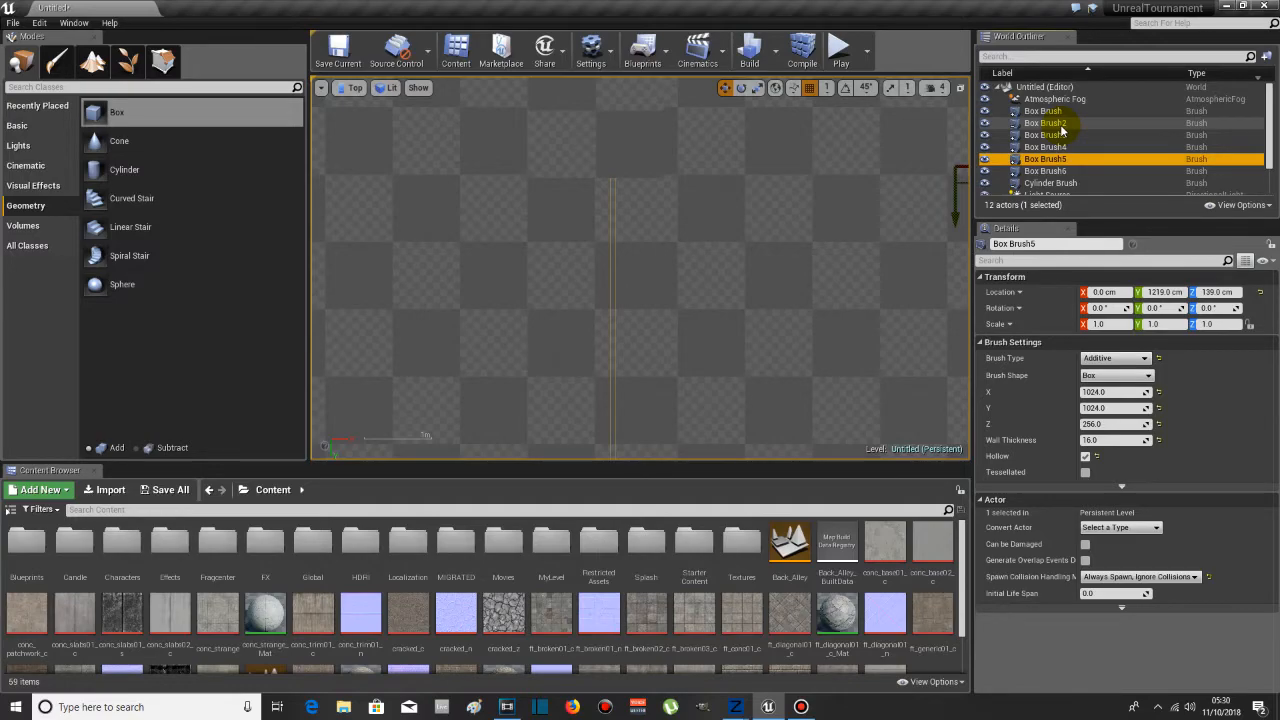
pyautogui.scroll(-1, 1062, 131)
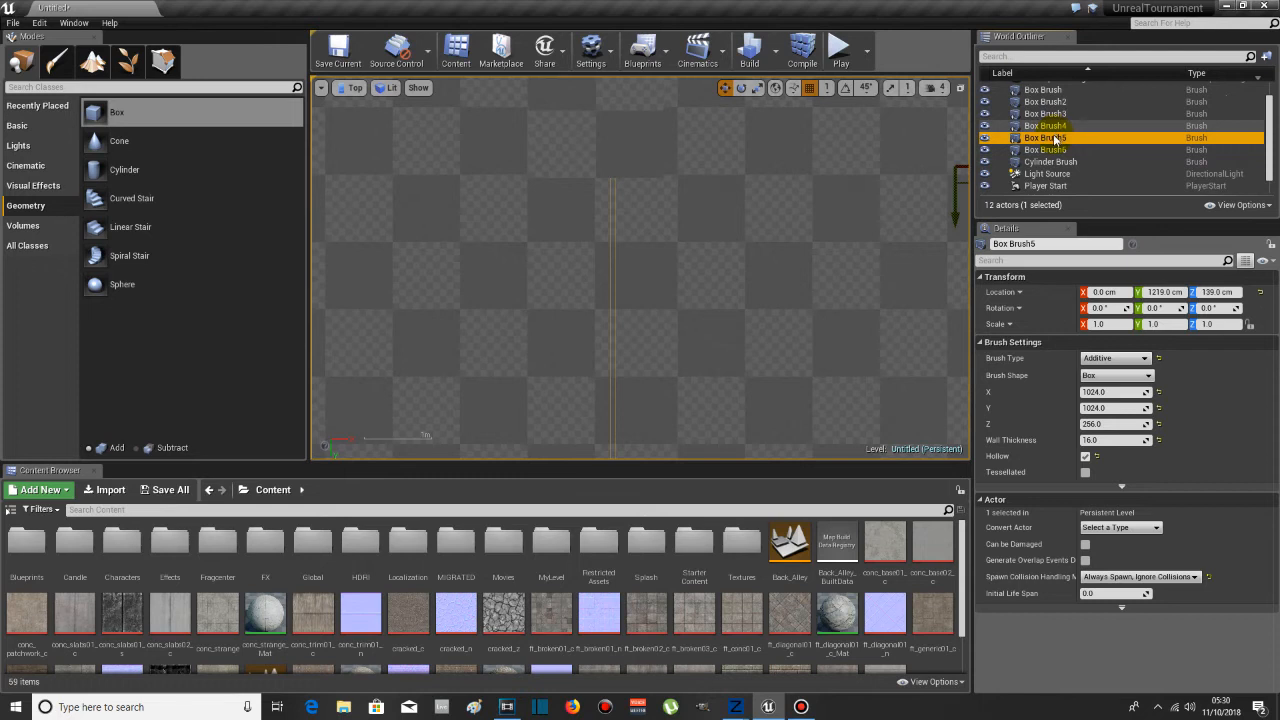
pyautogui.doubleClick(1057, 139)
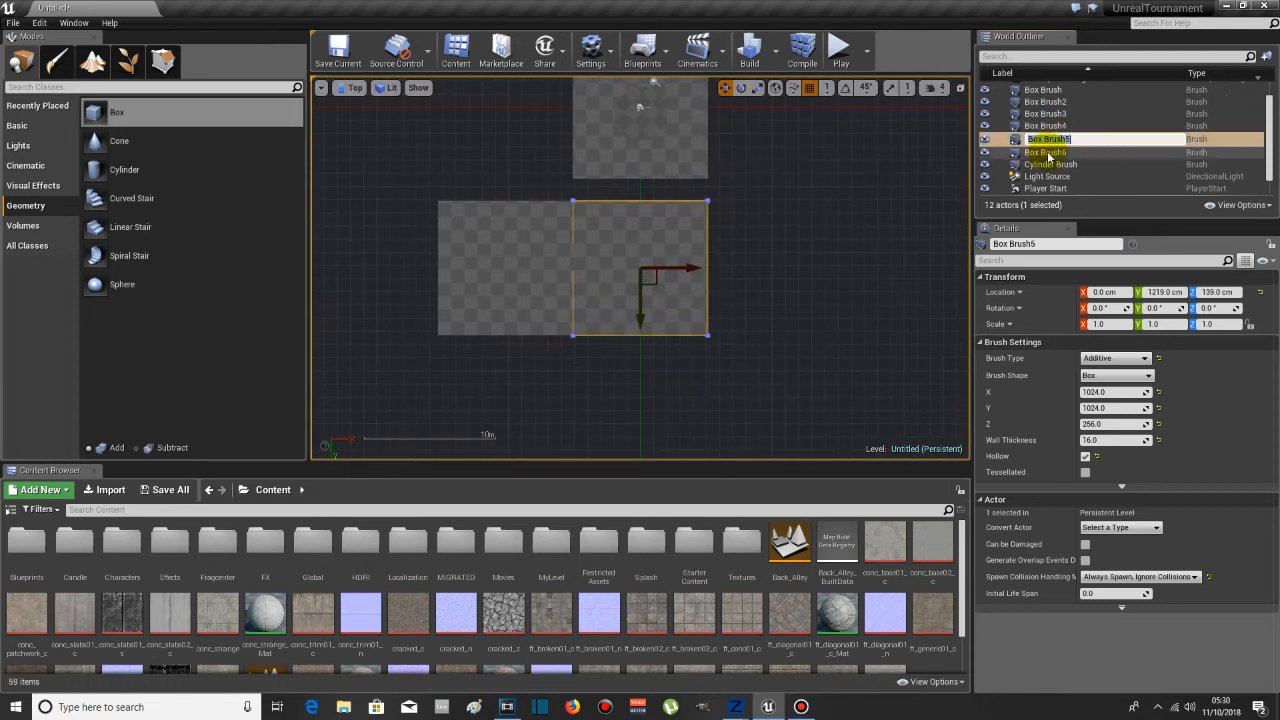
pyautogui.doubleClick(1047, 154)
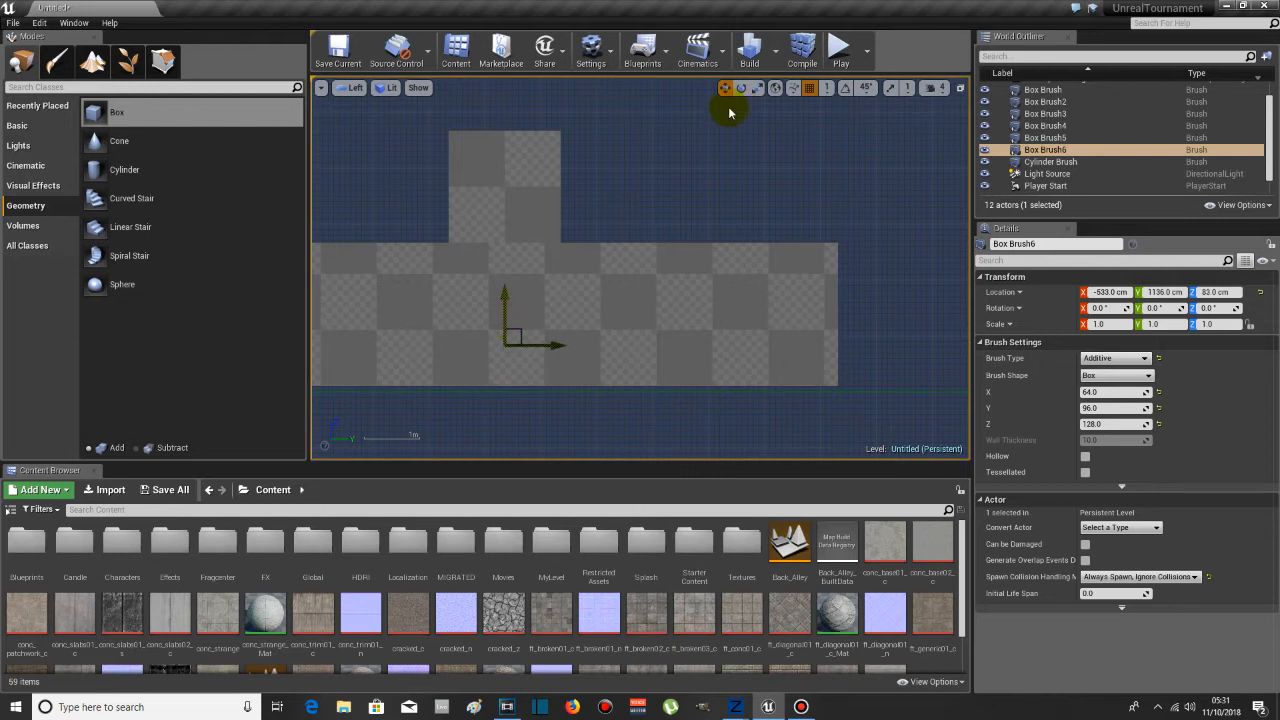
# - Build the current level's geometry with the additive box brush at the shared wall and return to the perspective view
pyautogui.click(774, 50)
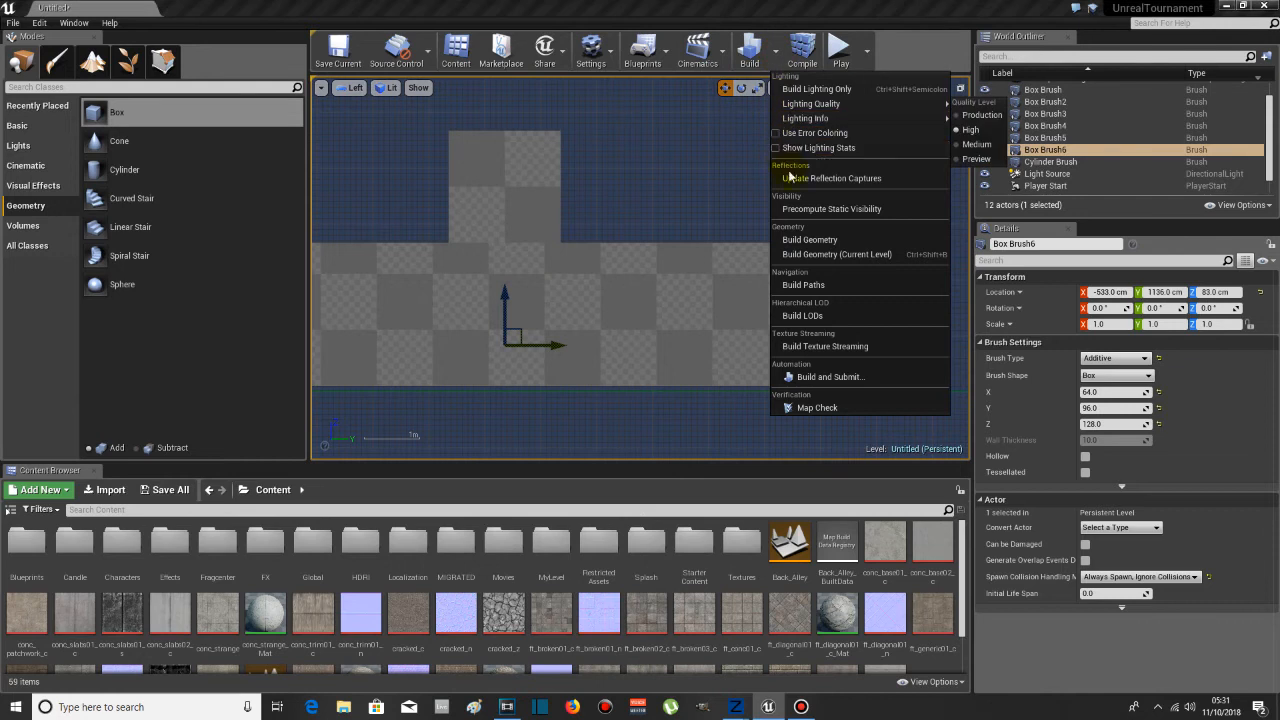
pyautogui.click(795, 253)
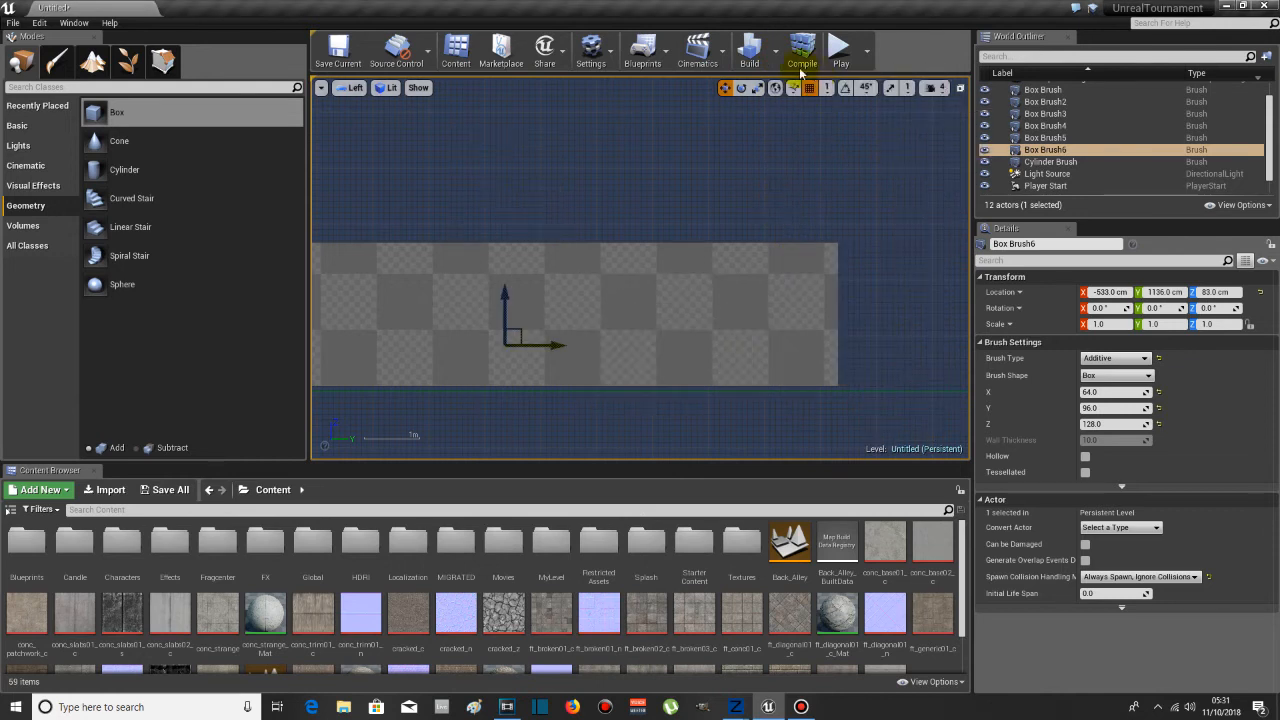
pyautogui.click(349, 88)
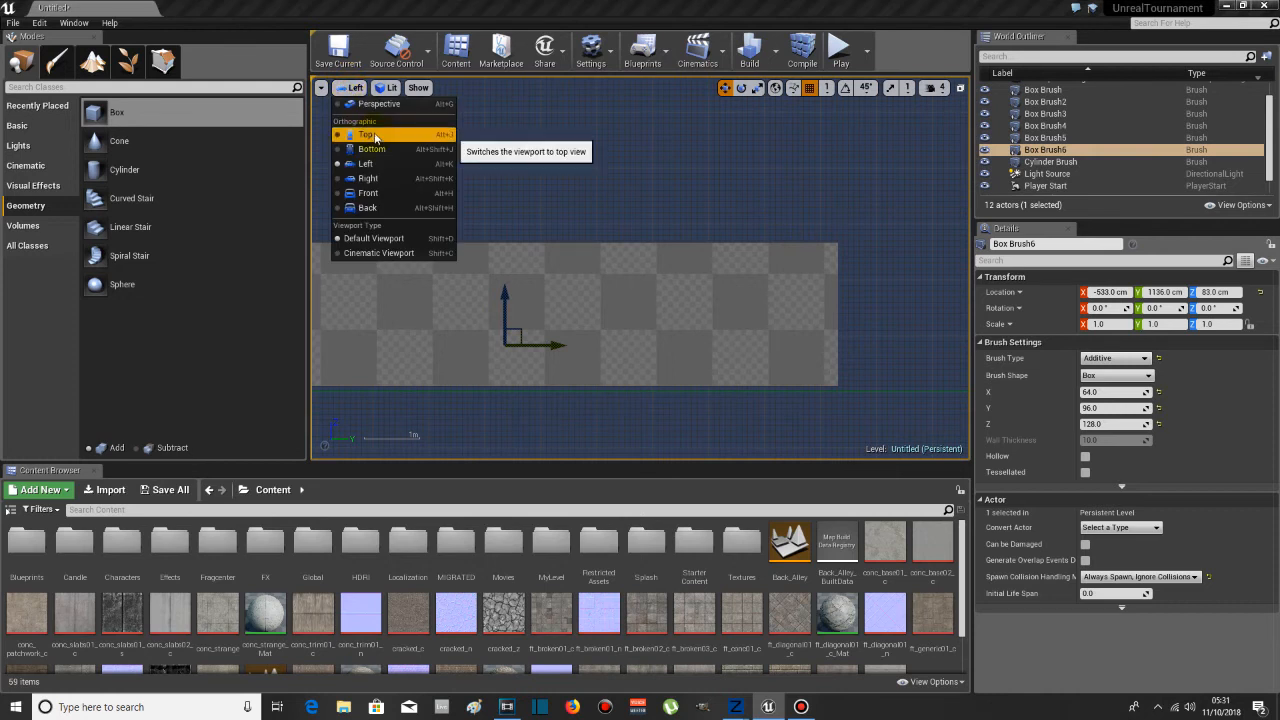
pyautogui.click(366, 104)
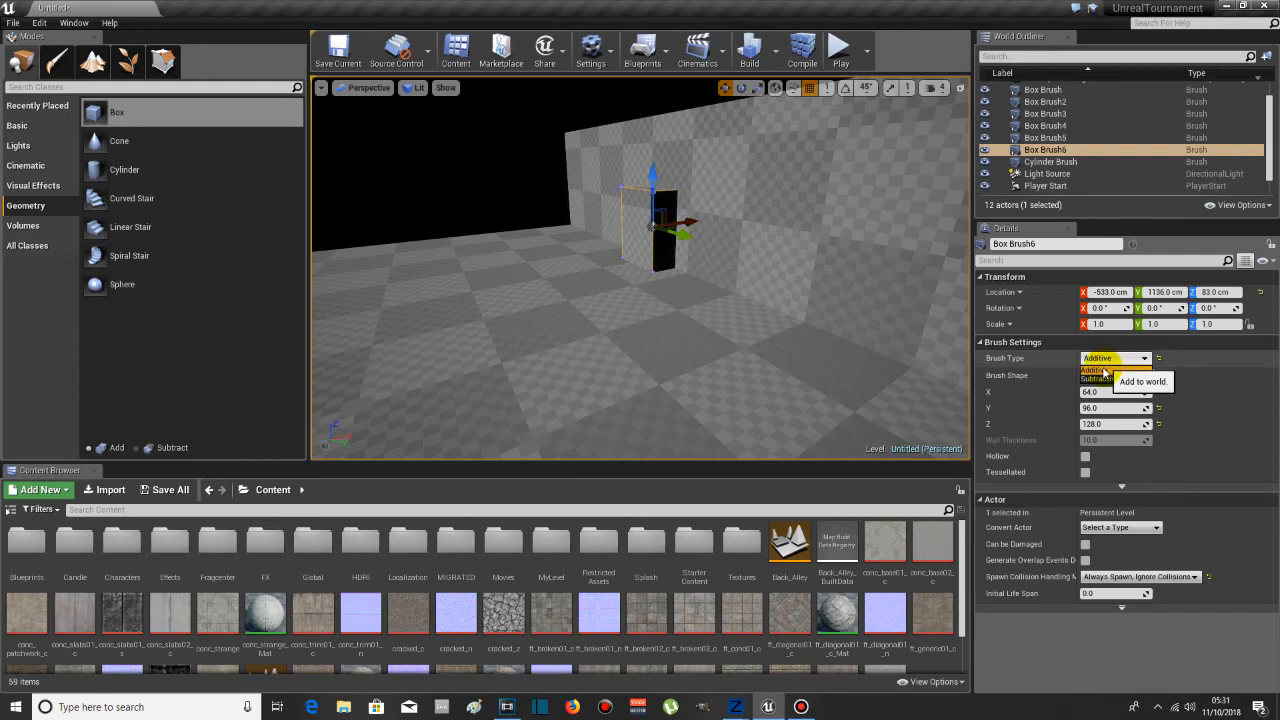
# - Change the door-sized box brush to Subtractive, rebuild the geometry and look at the doorway in the shared wall from inside the room
pyautogui.click(1097, 379)
pyautogui.click(772, 53)
pyautogui.click(812, 244)
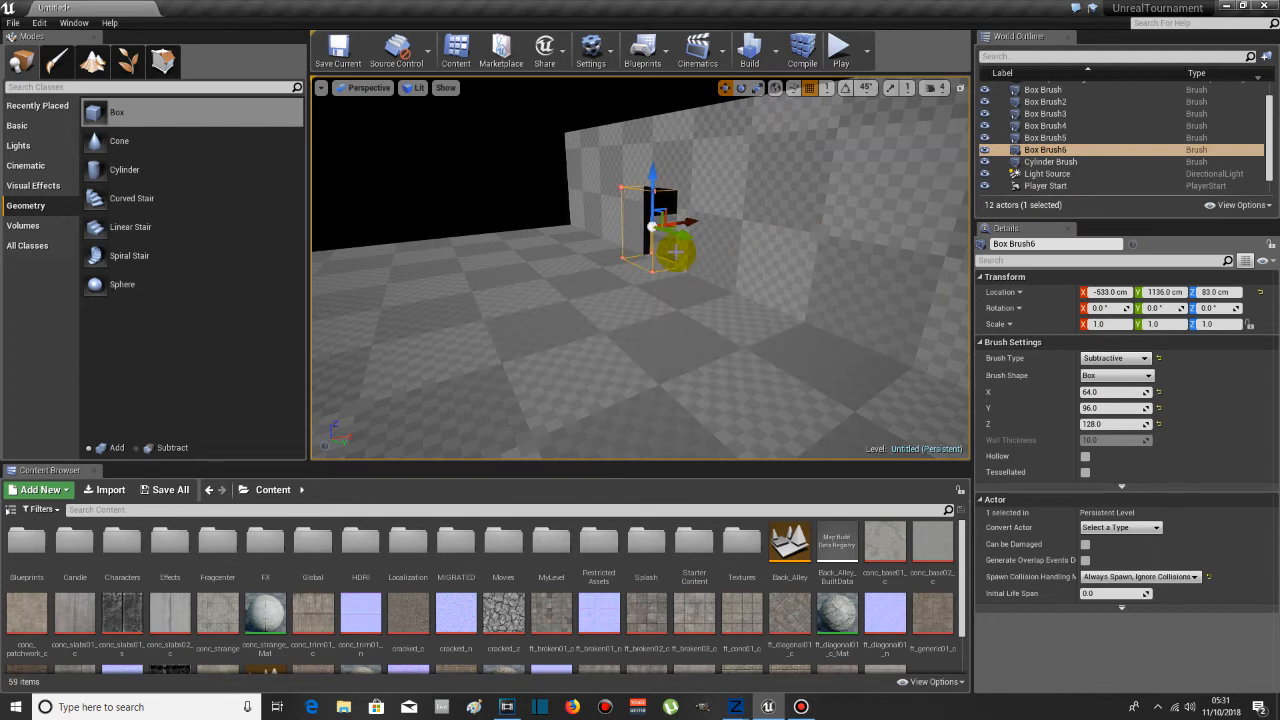
pyautogui.scroll(3, 665, 252)
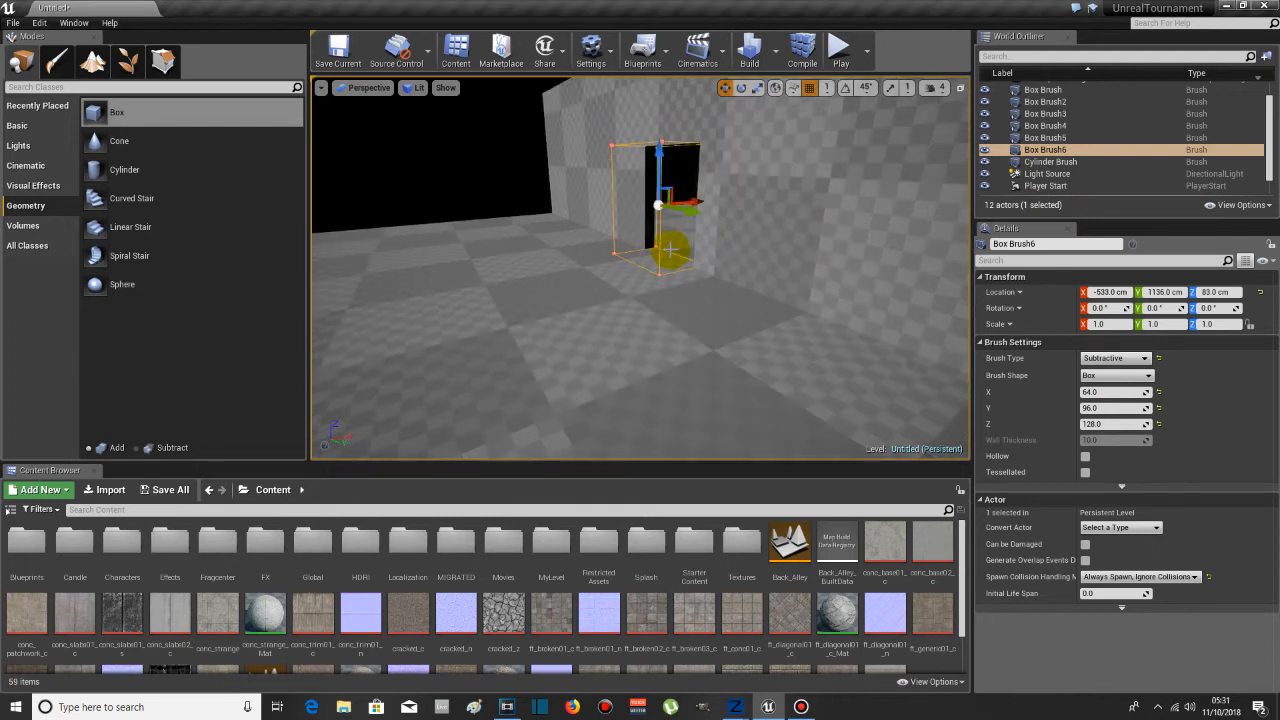
pyautogui.moveTo(671, 250)
pyautogui.mouseDown(button='right')
pyautogui.moveTo(692, 250)
pyautogui.moveTo(580, 240)
pyautogui.moveTo(750, 252)
pyautogui.moveTo(666, 246)
pyautogui.mouseUp(button='right')
pyautogui.moveTo(650, 244)
pyautogui.mouseDown()
pyautogui.moveTo(630, 234)
pyautogui.moveTo(666, 182)
pyautogui.mouseUp()
pyautogui.moveTo(640, 250)
pyautogui.mouseDown(button='right')
pyautogui.moveTo(610, 325)
pyautogui.moveTo(650, 287)
pyautogui.moveTo(649, 246)
pyautogui.moveTo(634, 257)
pyautogui.moveTo(646, 245)
pyautogui.mouseUp(button='right')
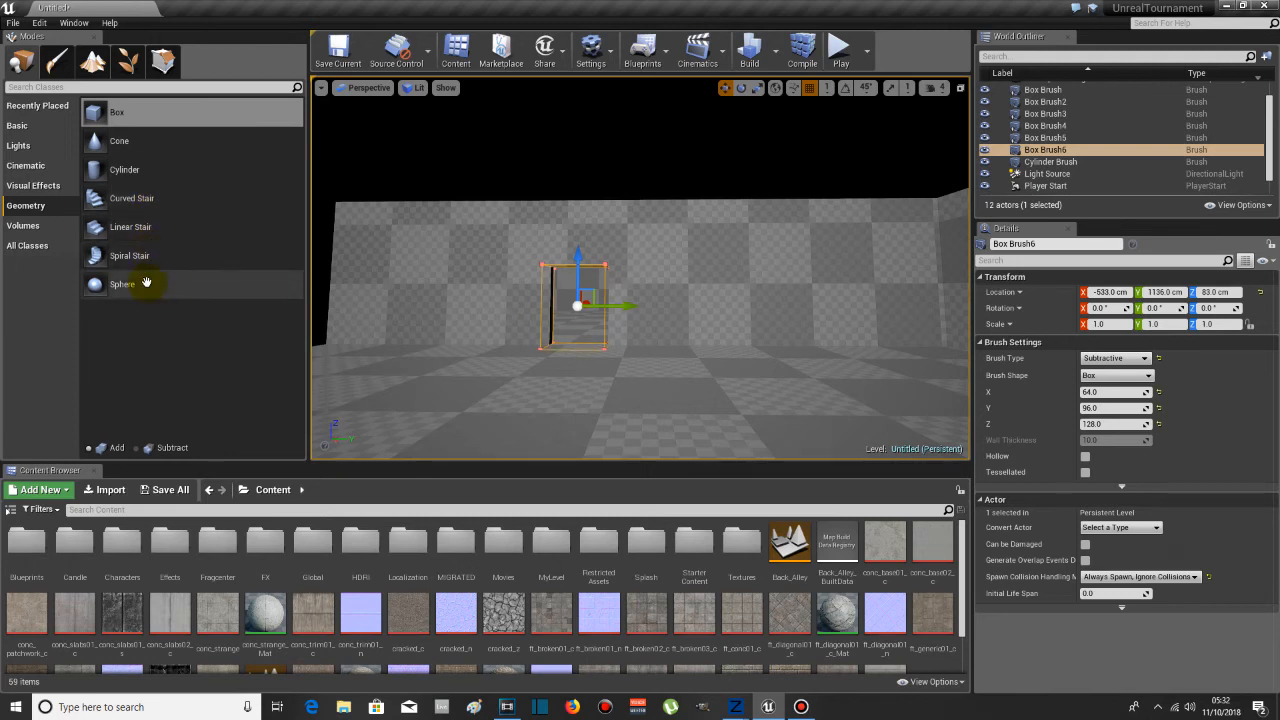
# - Place an additive sphere brush in the room at X -586, Y 1338, Z 275 cm and build it with a tessellation of 5
pyautogui.moveTo(143, 286)
pyautogui.mouseDown()
pyautogui.moveTo(457, 314)
pyautogui.moveTo(649, 354)
pyautogui.moveTo(711, 354)
pyautogui.moveTo(714, 331)
pyautogui.mouseUp()
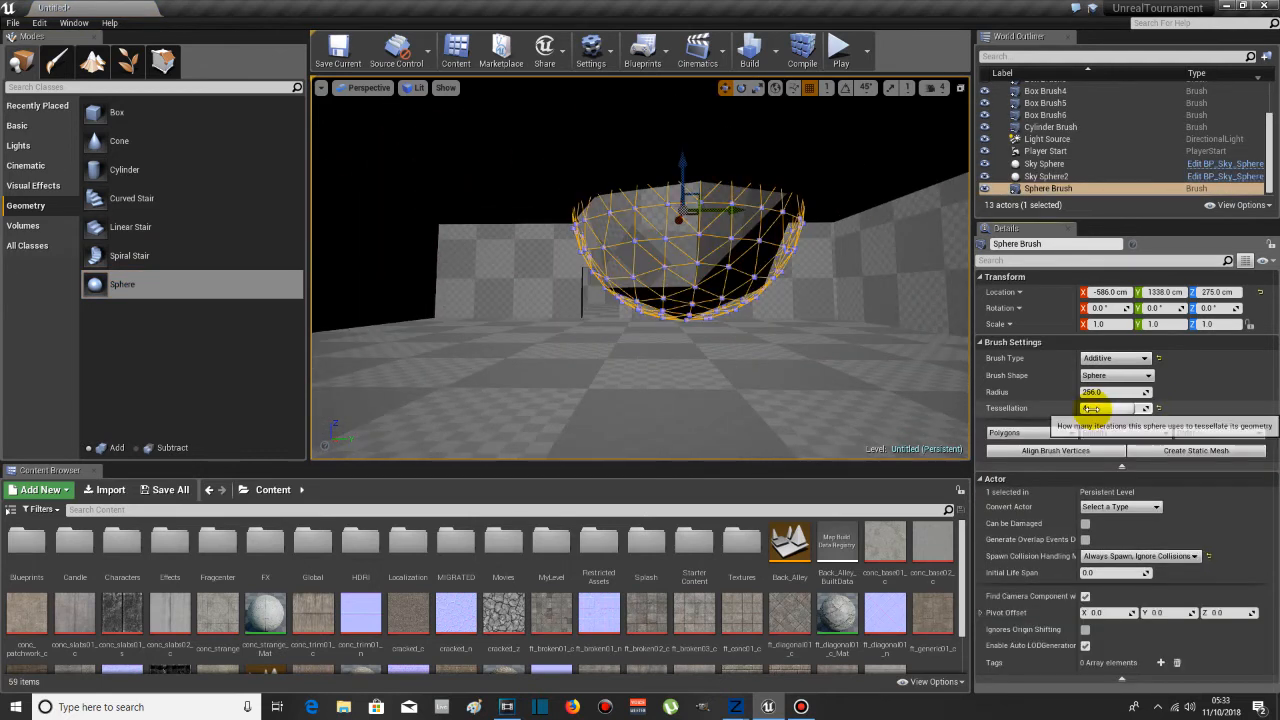
pyautogui.moveTo(1091, 408)
pyautogui.mouseDown()
pyautogui.moveTo(1045, 416)
pyautogui.moveTo(1150, 408)
pyautogui.mouseUp()
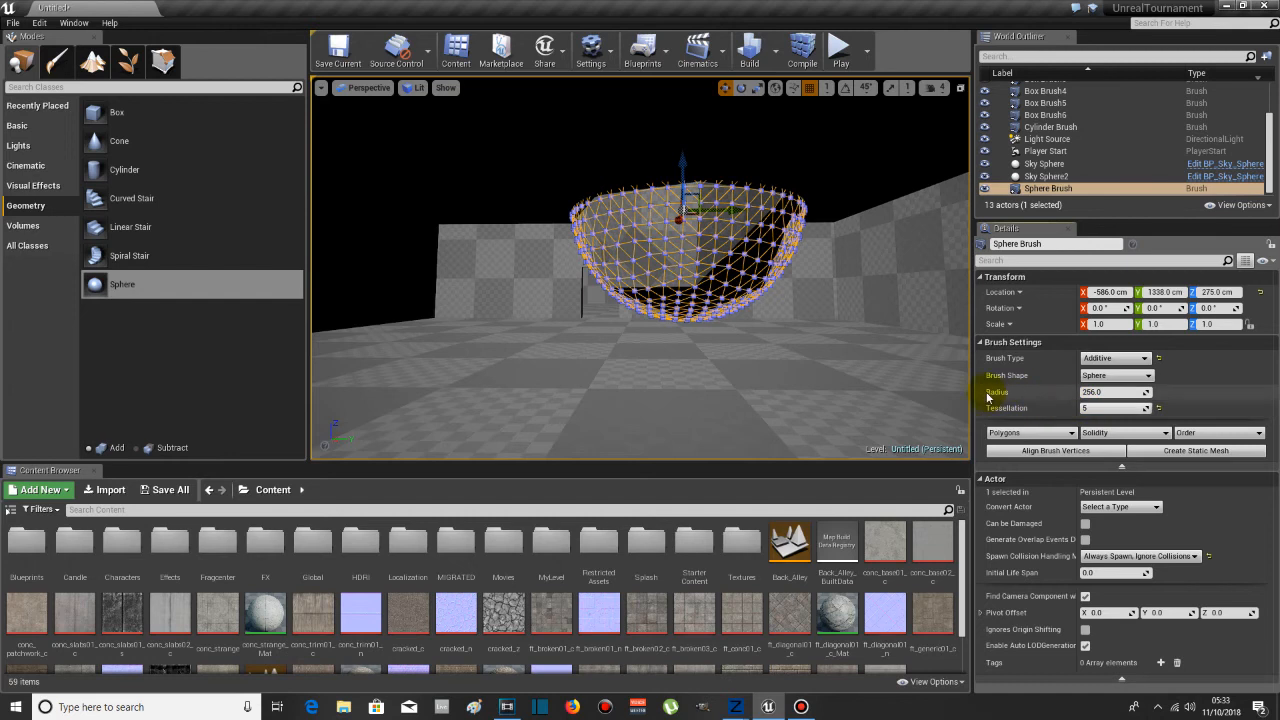
pyautogui.click(775, 52)
pyautogui.click(818, 246)
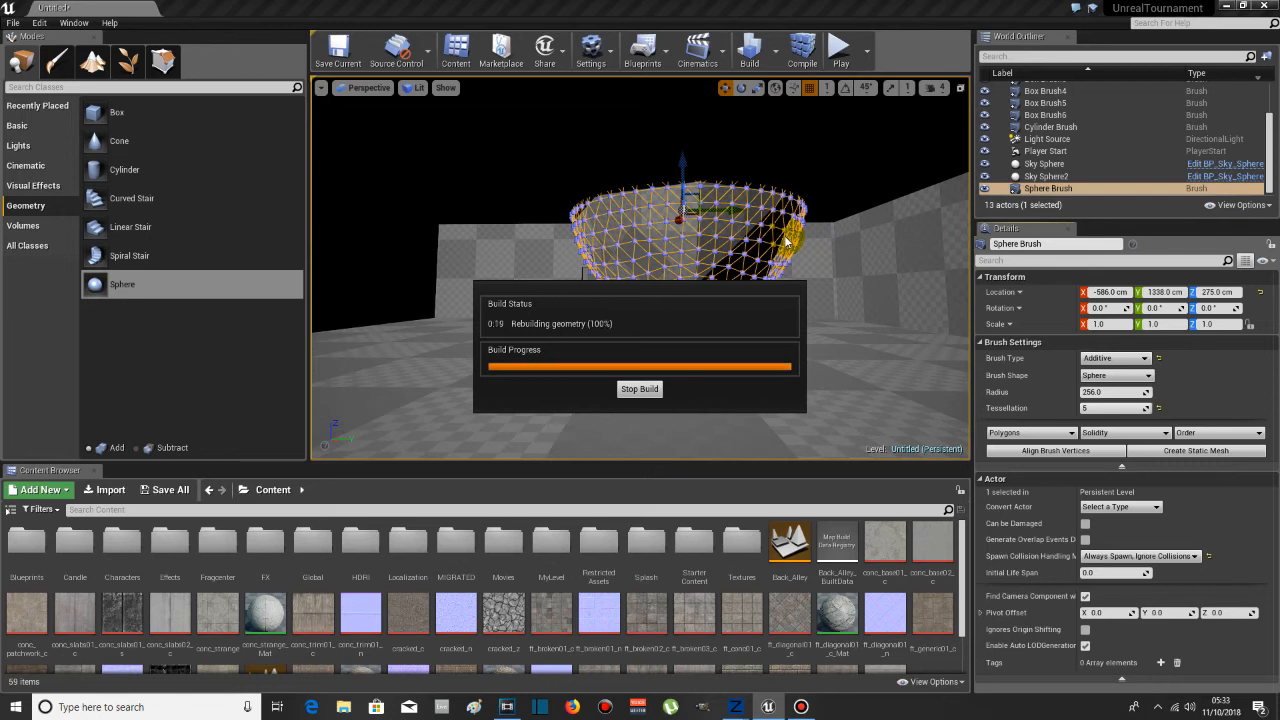
pyautogui.click(724, 246)
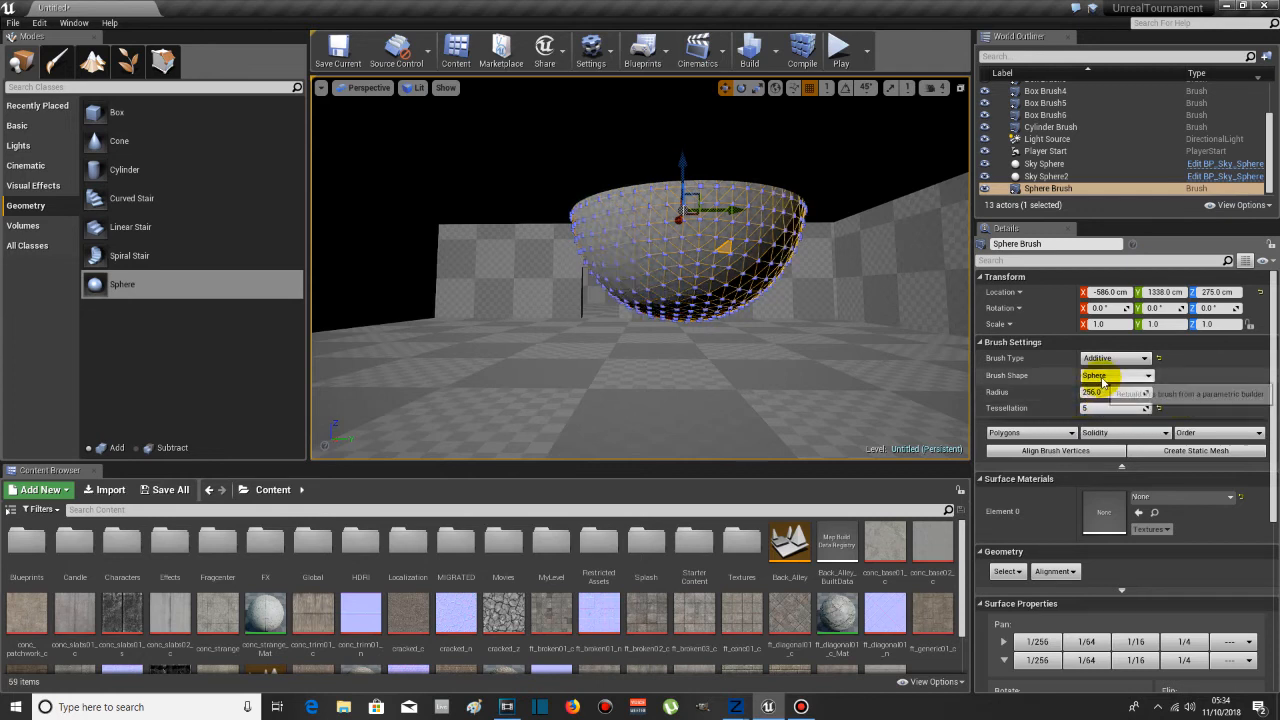
# - Rebuild the sphere brush as a box shape using CubeBuilder, and delete that brush
pyautogui.click(1102, 378)
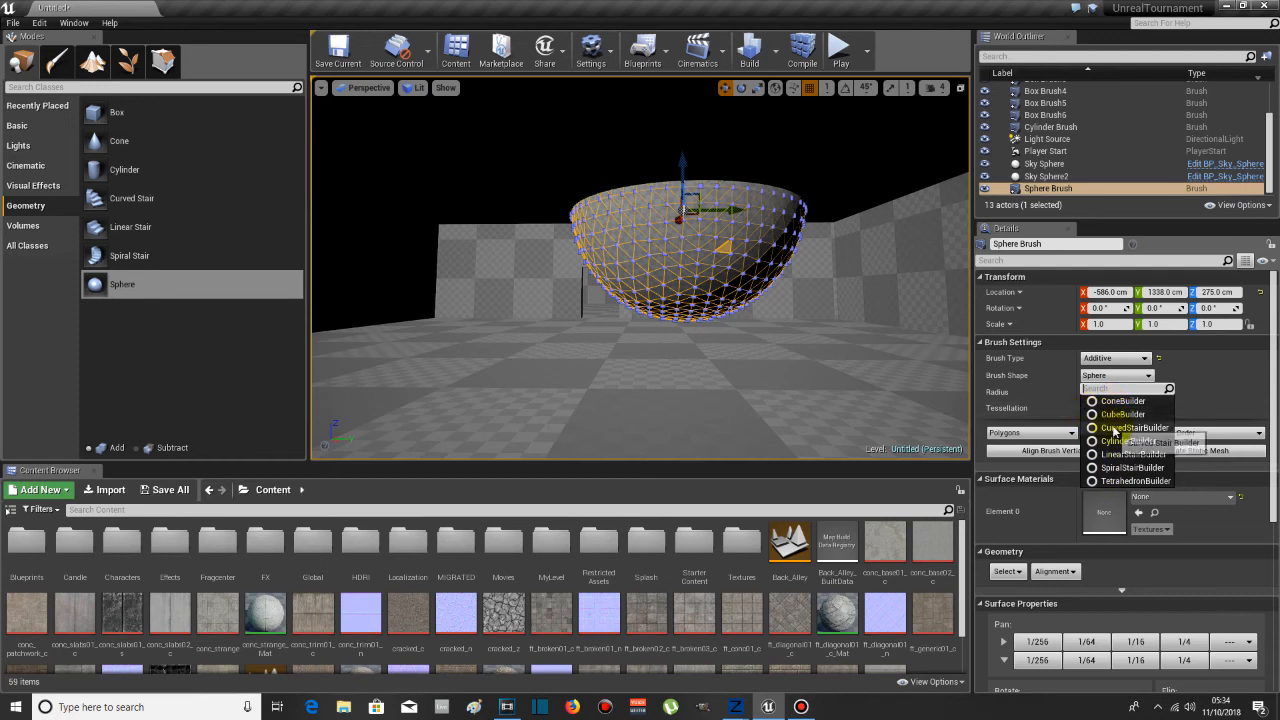
pyautogui.click(1120, 414)
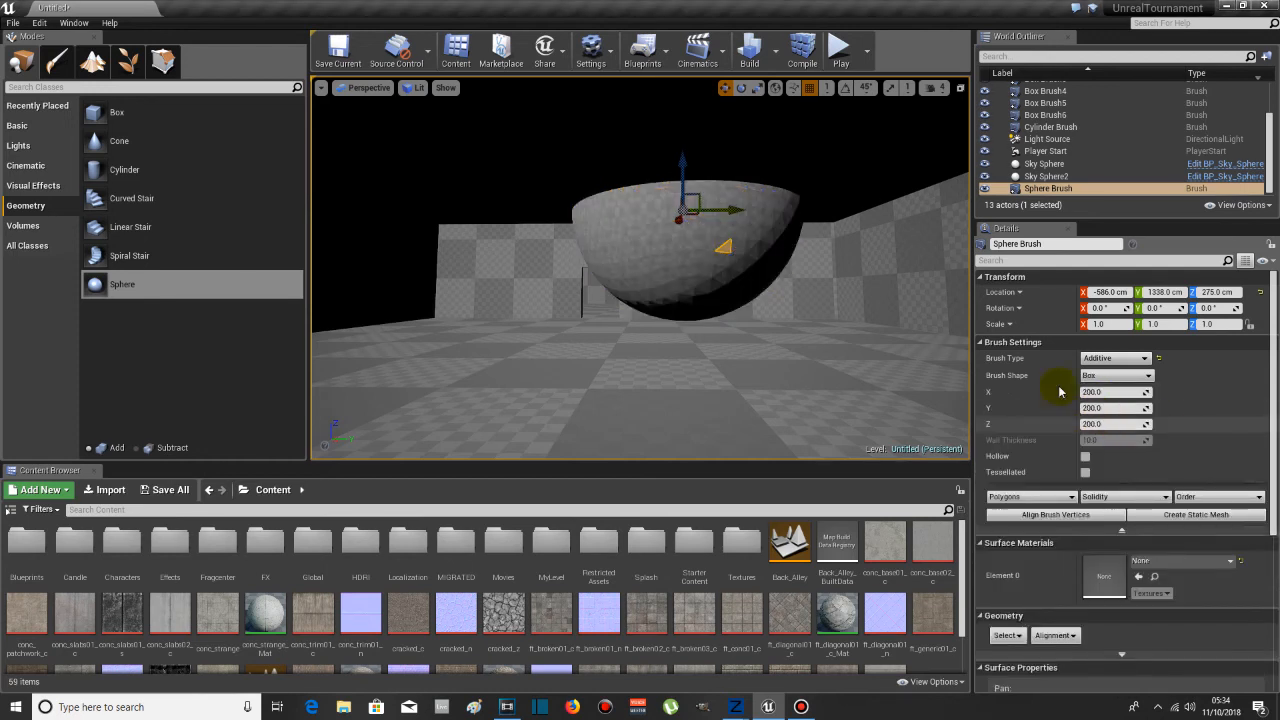
pyautogui.click(776, 50)
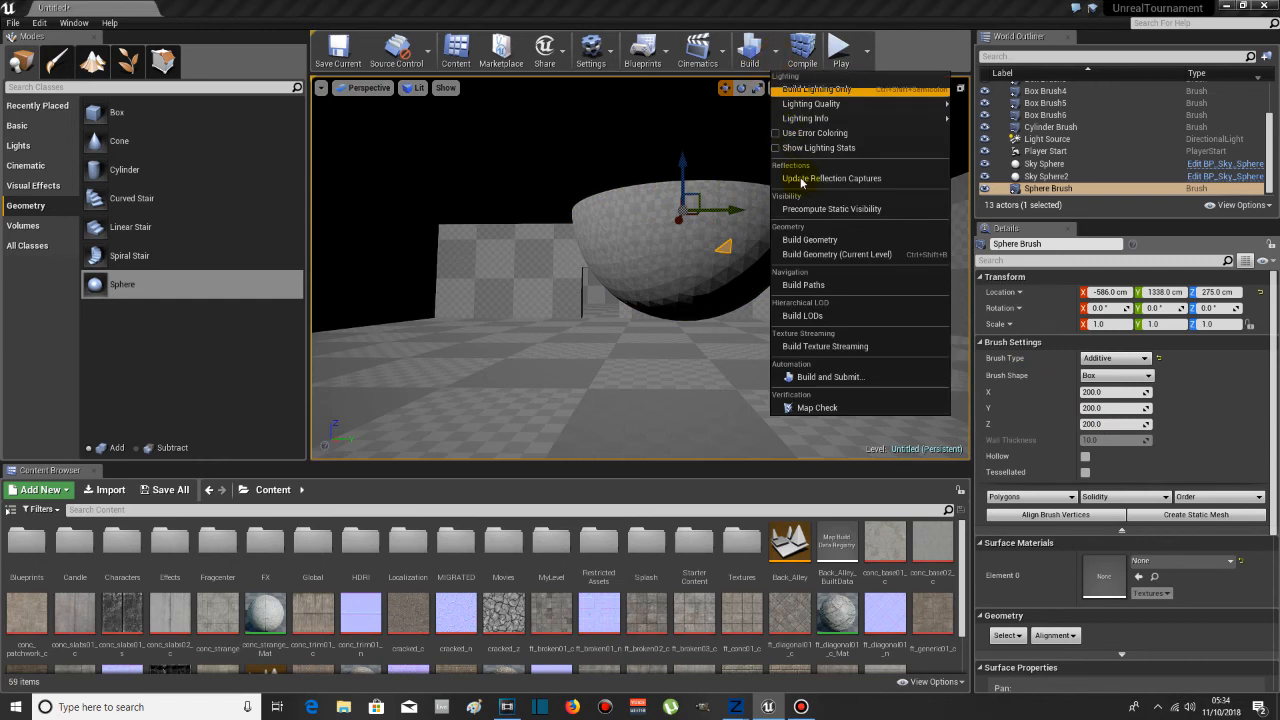
pyautogui.click(812, 239)
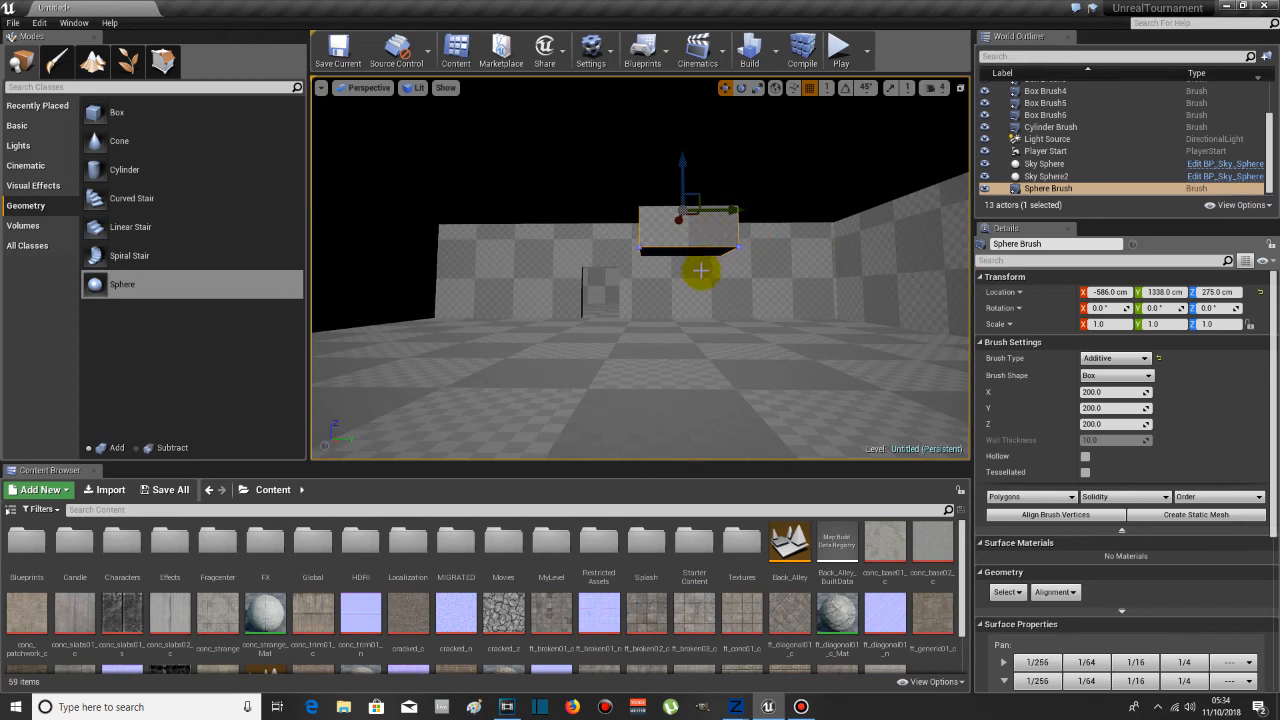
pyautogui.click(699, 236)
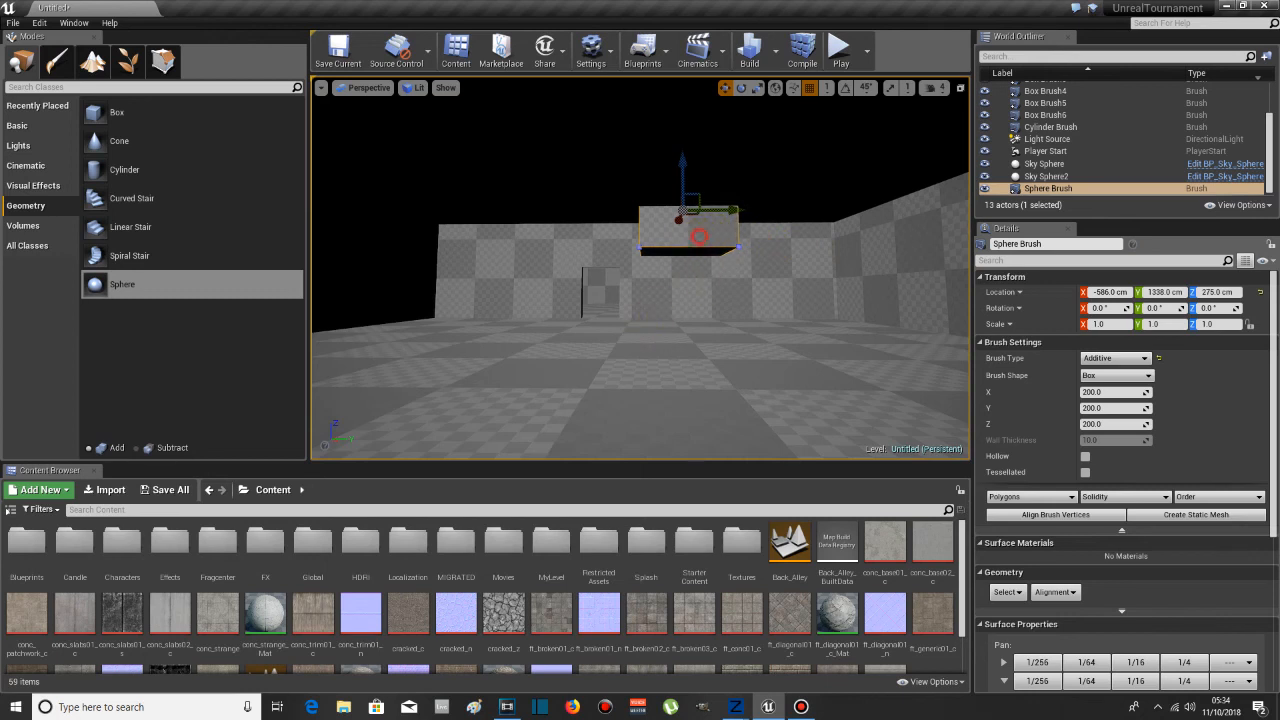
pyautogui.press('Delete')
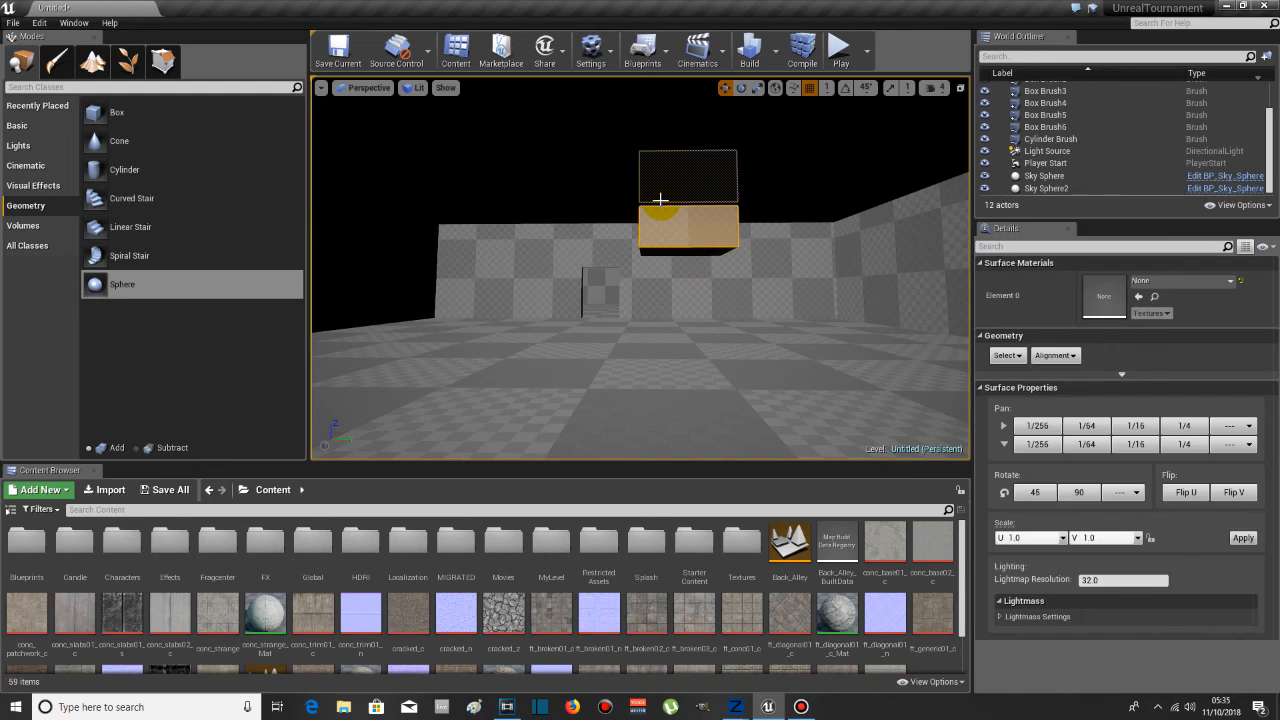